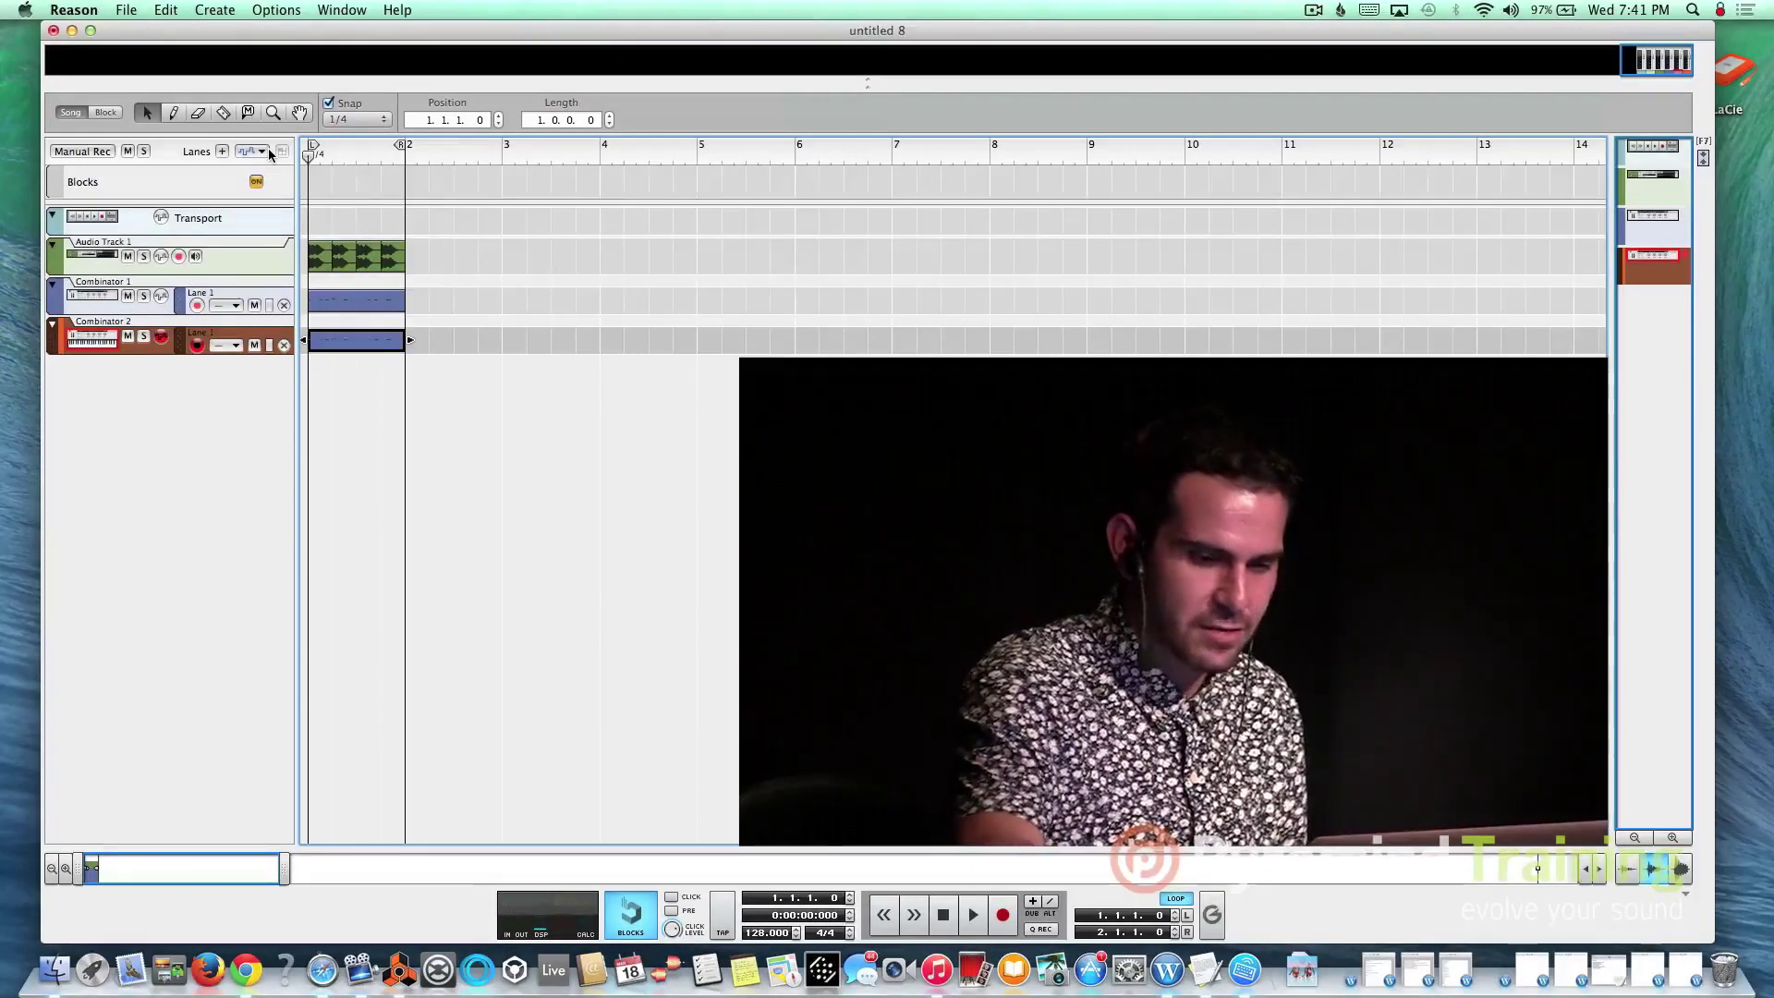
Duplicate the Combinator 2, Audio Track 1 and Combinator 1 clips to fill bars 1–5.
key(space)
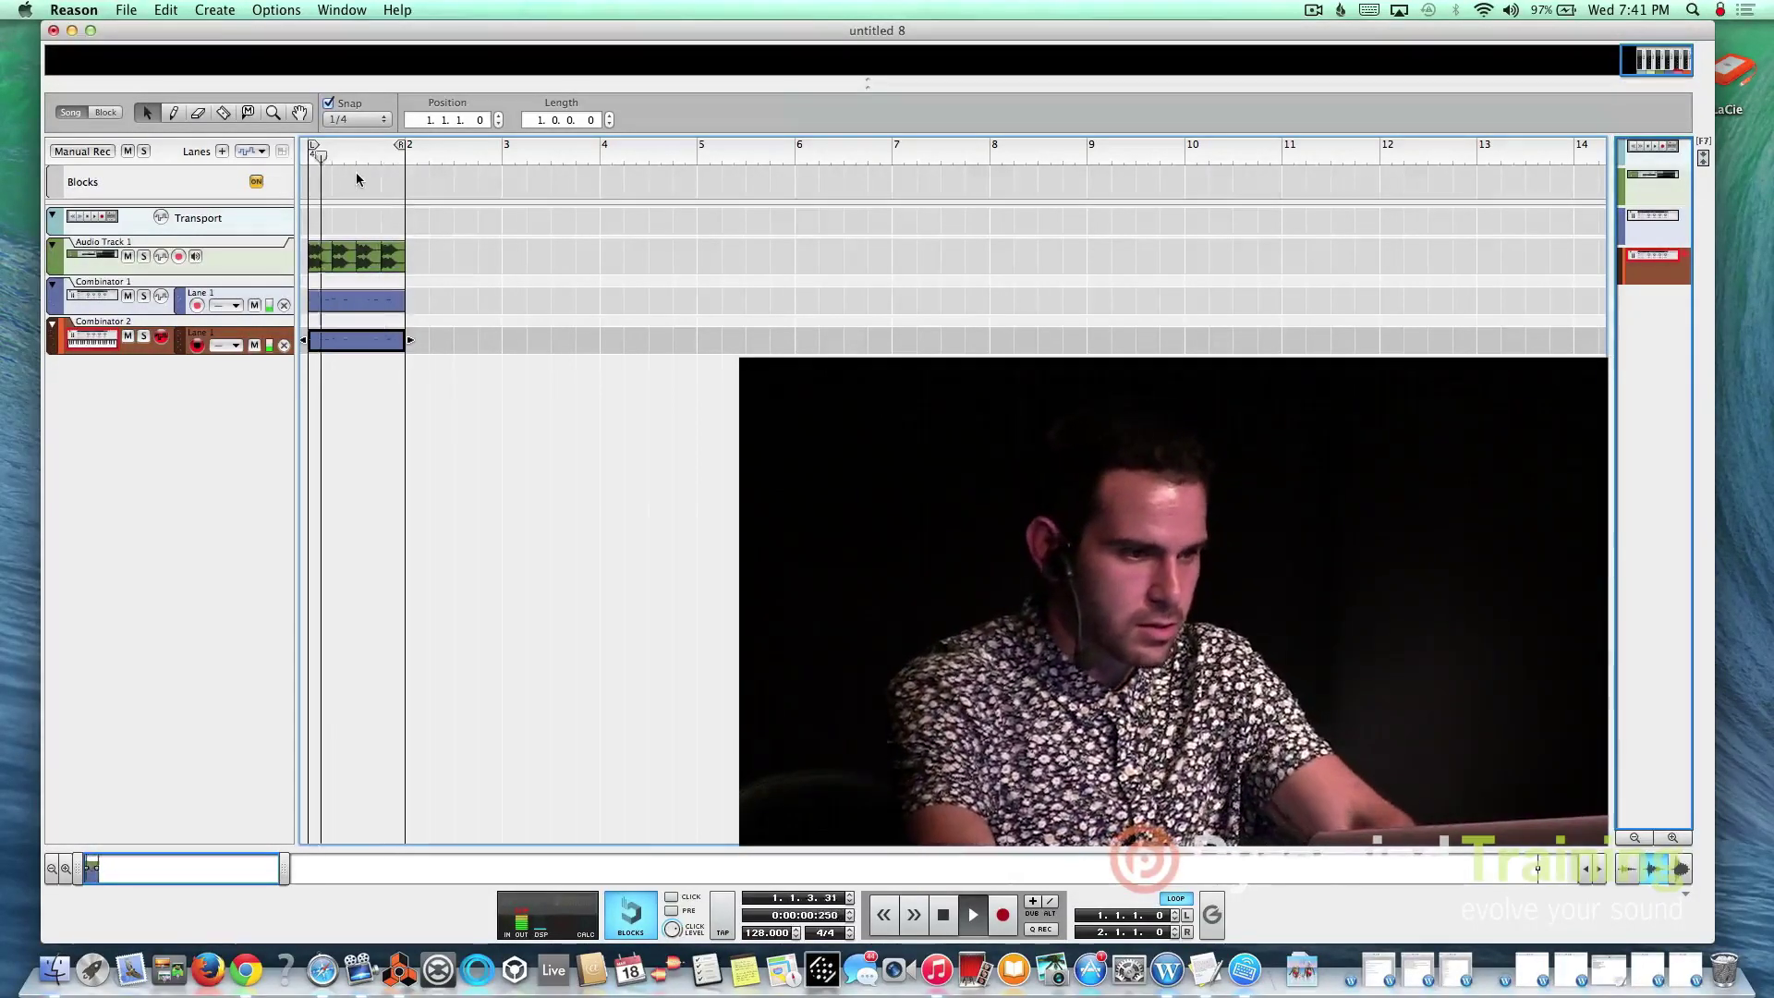
key(space)
key(super+d)
key(super+d)
key(super+d)
drag(412, 305, 330, 231)
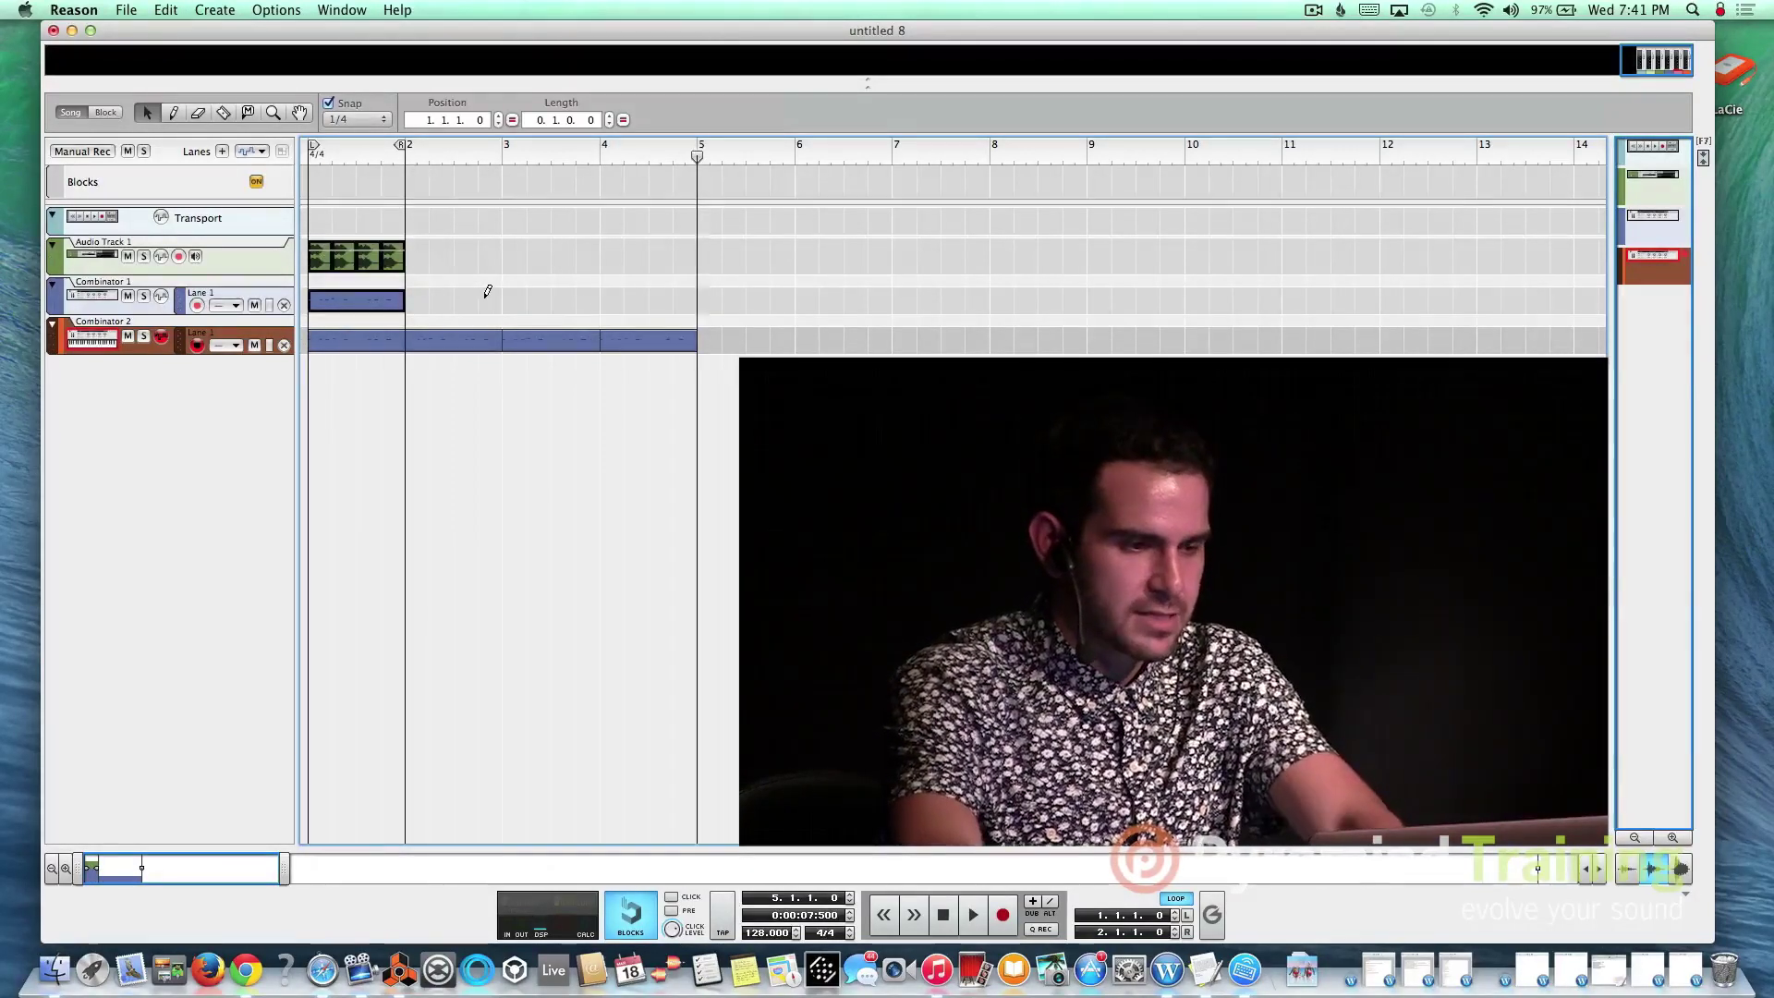
key(super+d)
key(super+d)
key(super+d)
Move the right loop locator to bar 5 and select the Combinator 2 track.
alt+click(695, 156)
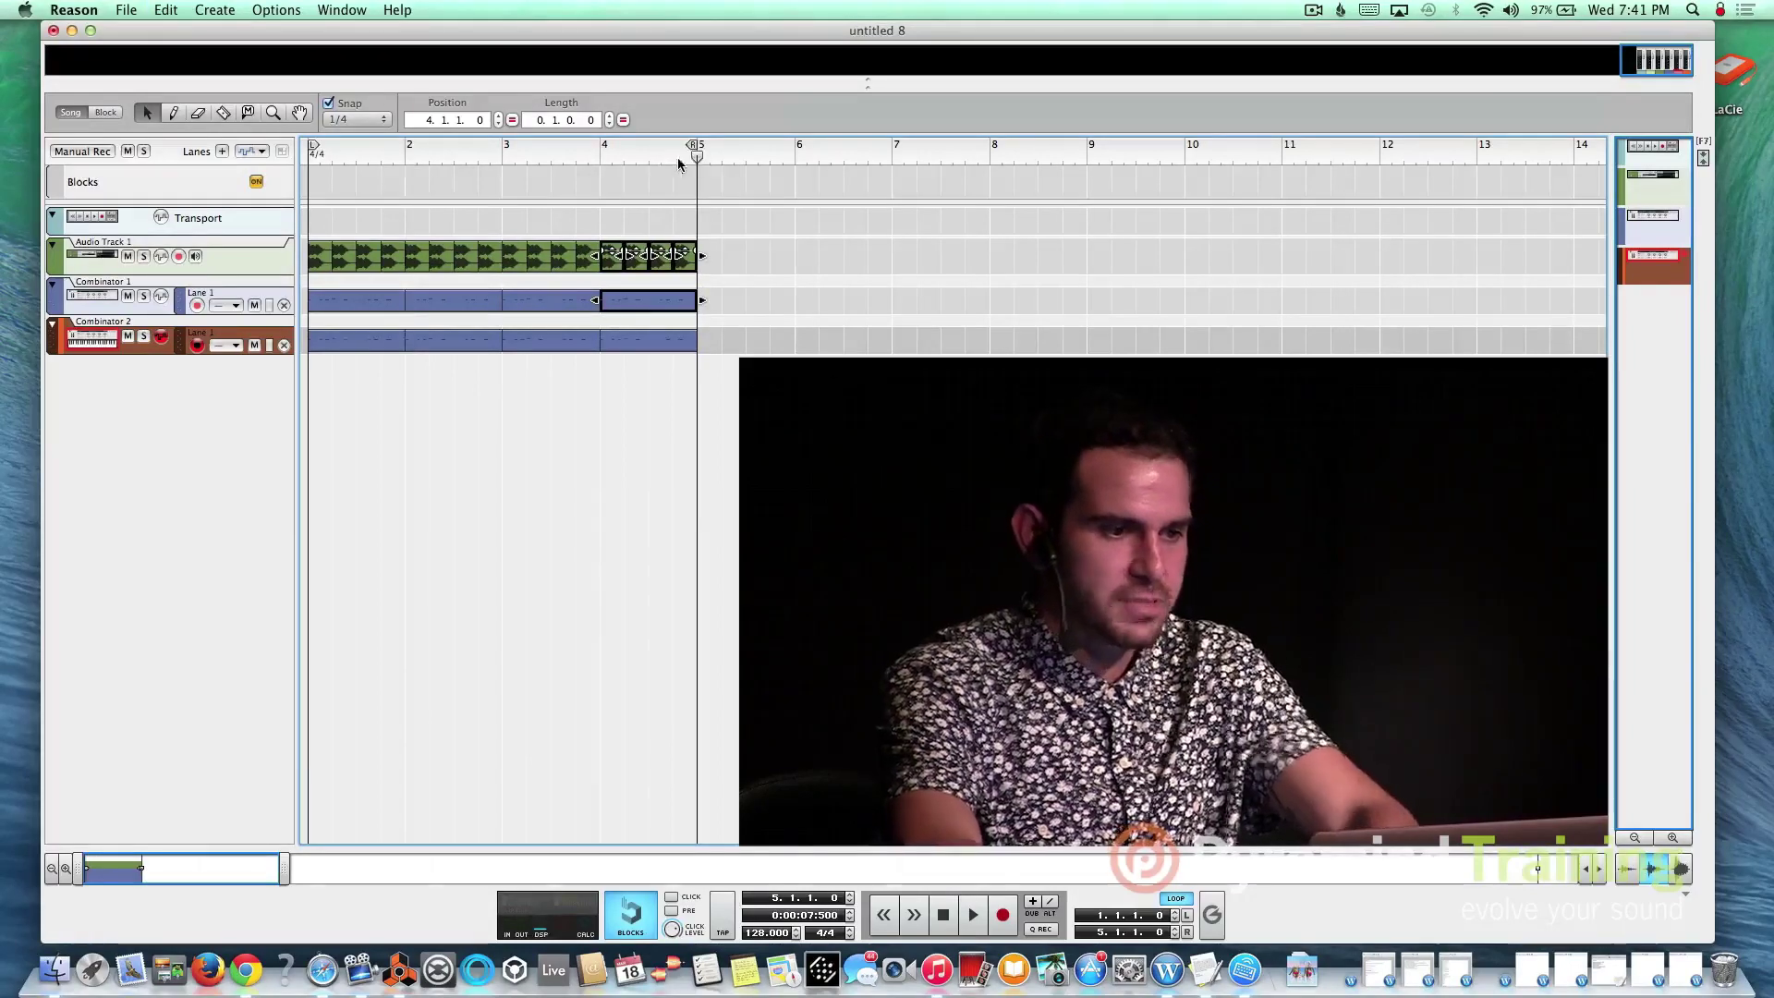
drag(427, 150, 19, 162)
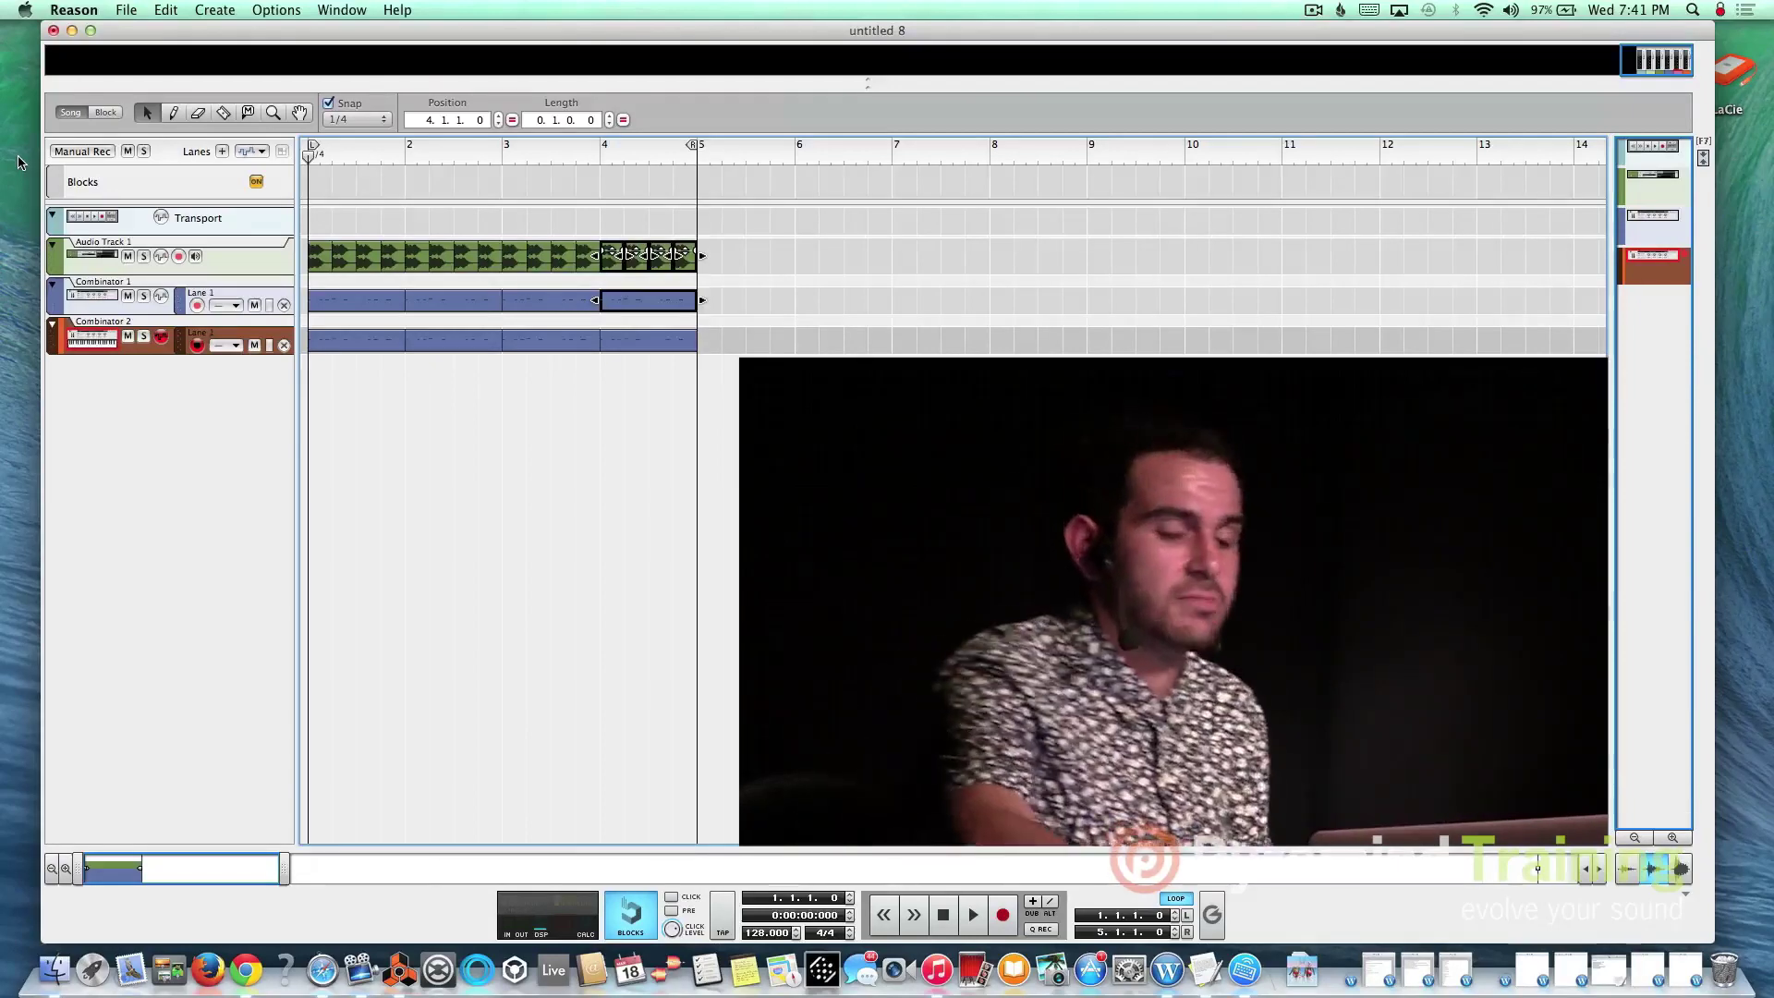
click(98, 351)
Show the instrument rack above the sequencer.
click(341, 9)
click(349, 112)
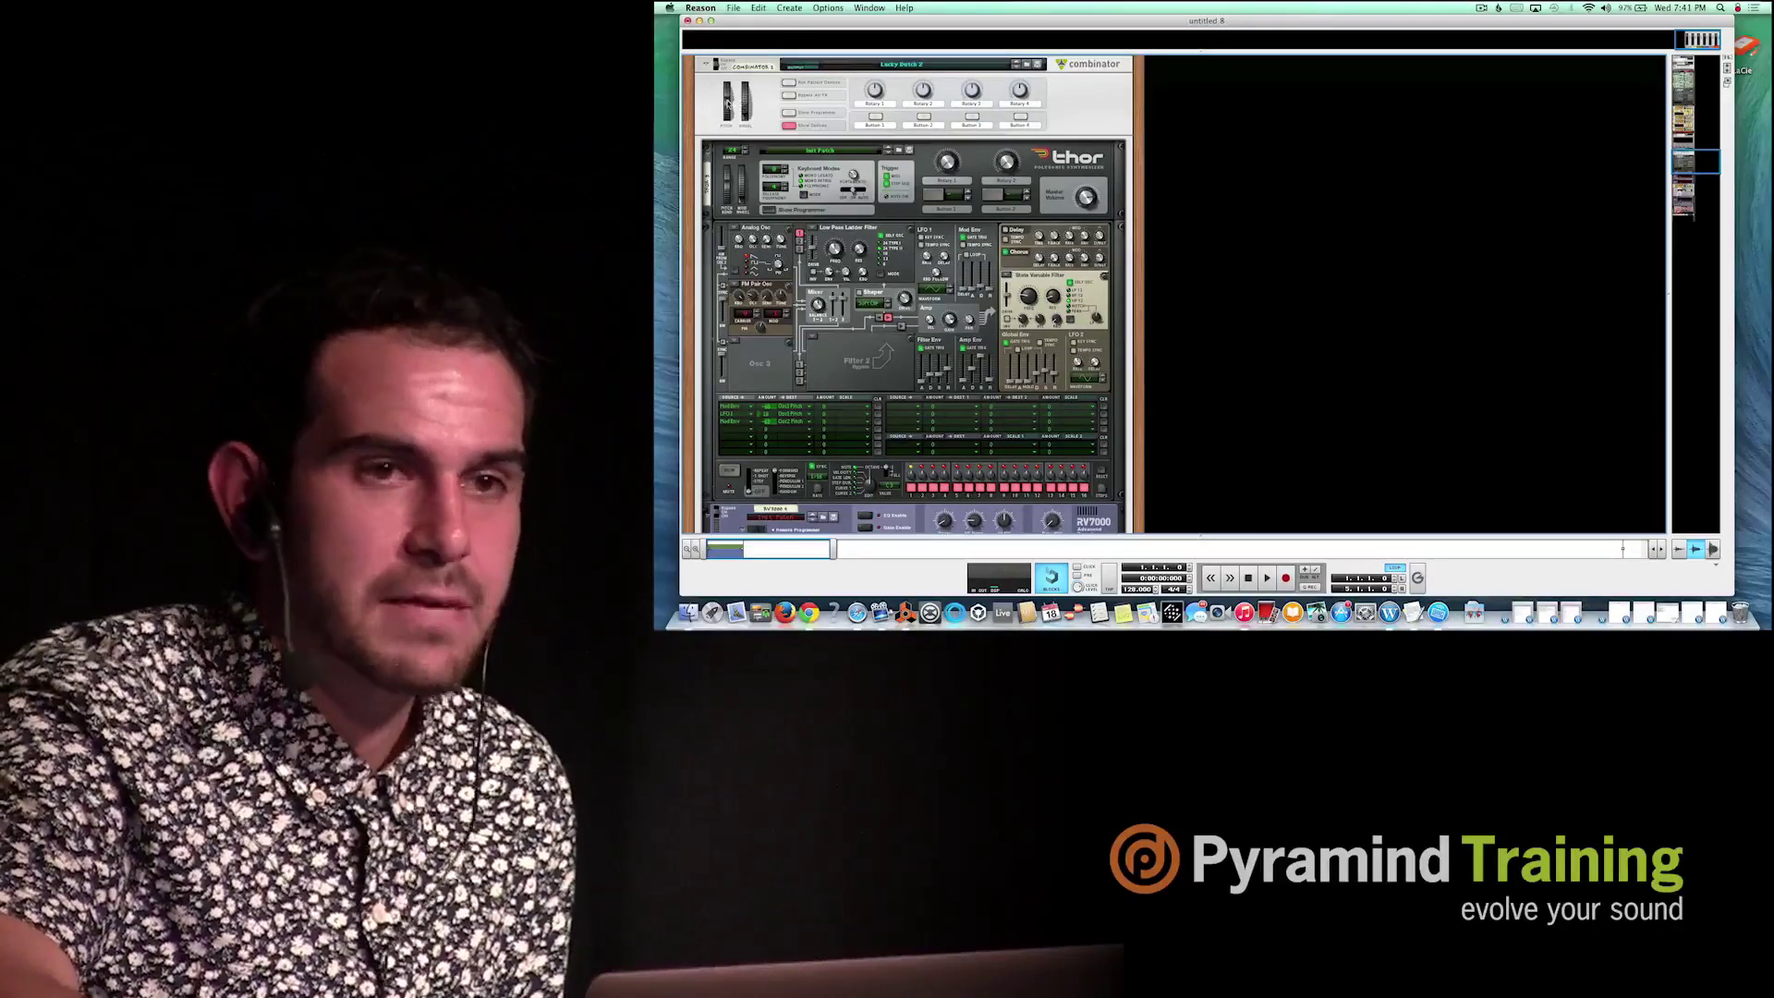
key(F7)
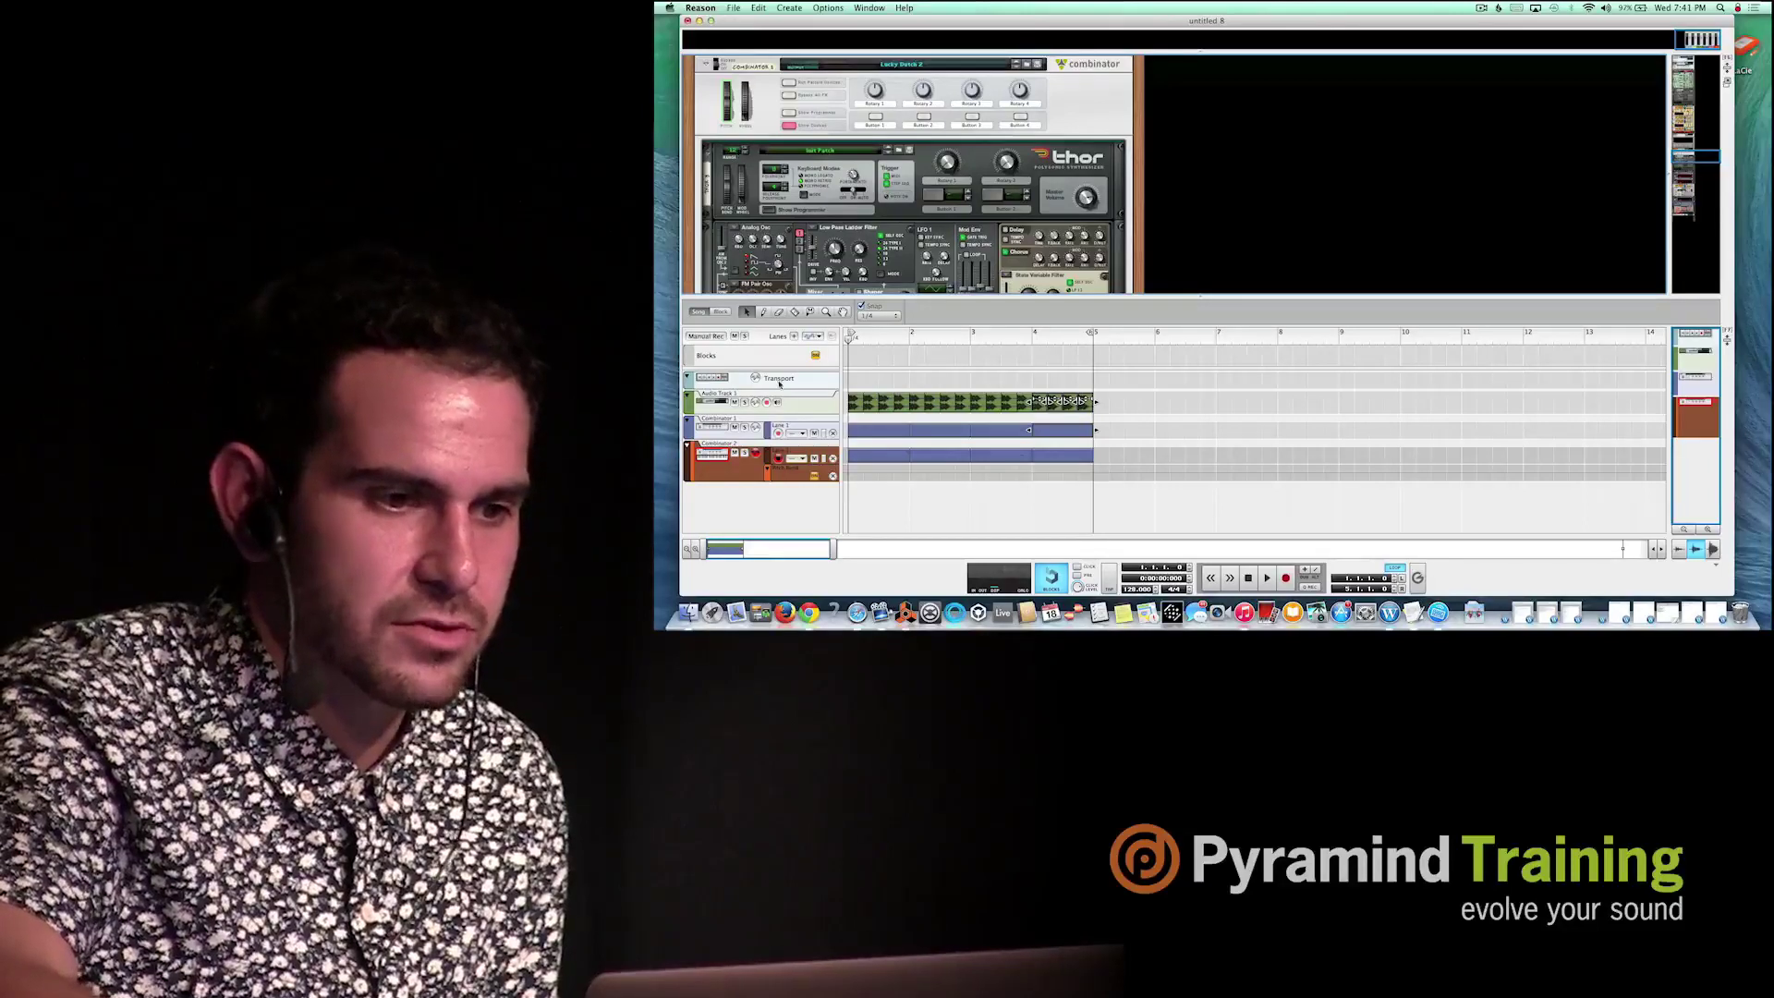
Draw a new Combinator 2 clip with a pitch-bend point rising to maximum at bar 5.
click(763, 312)
drag(850, 473, 1093, 473)
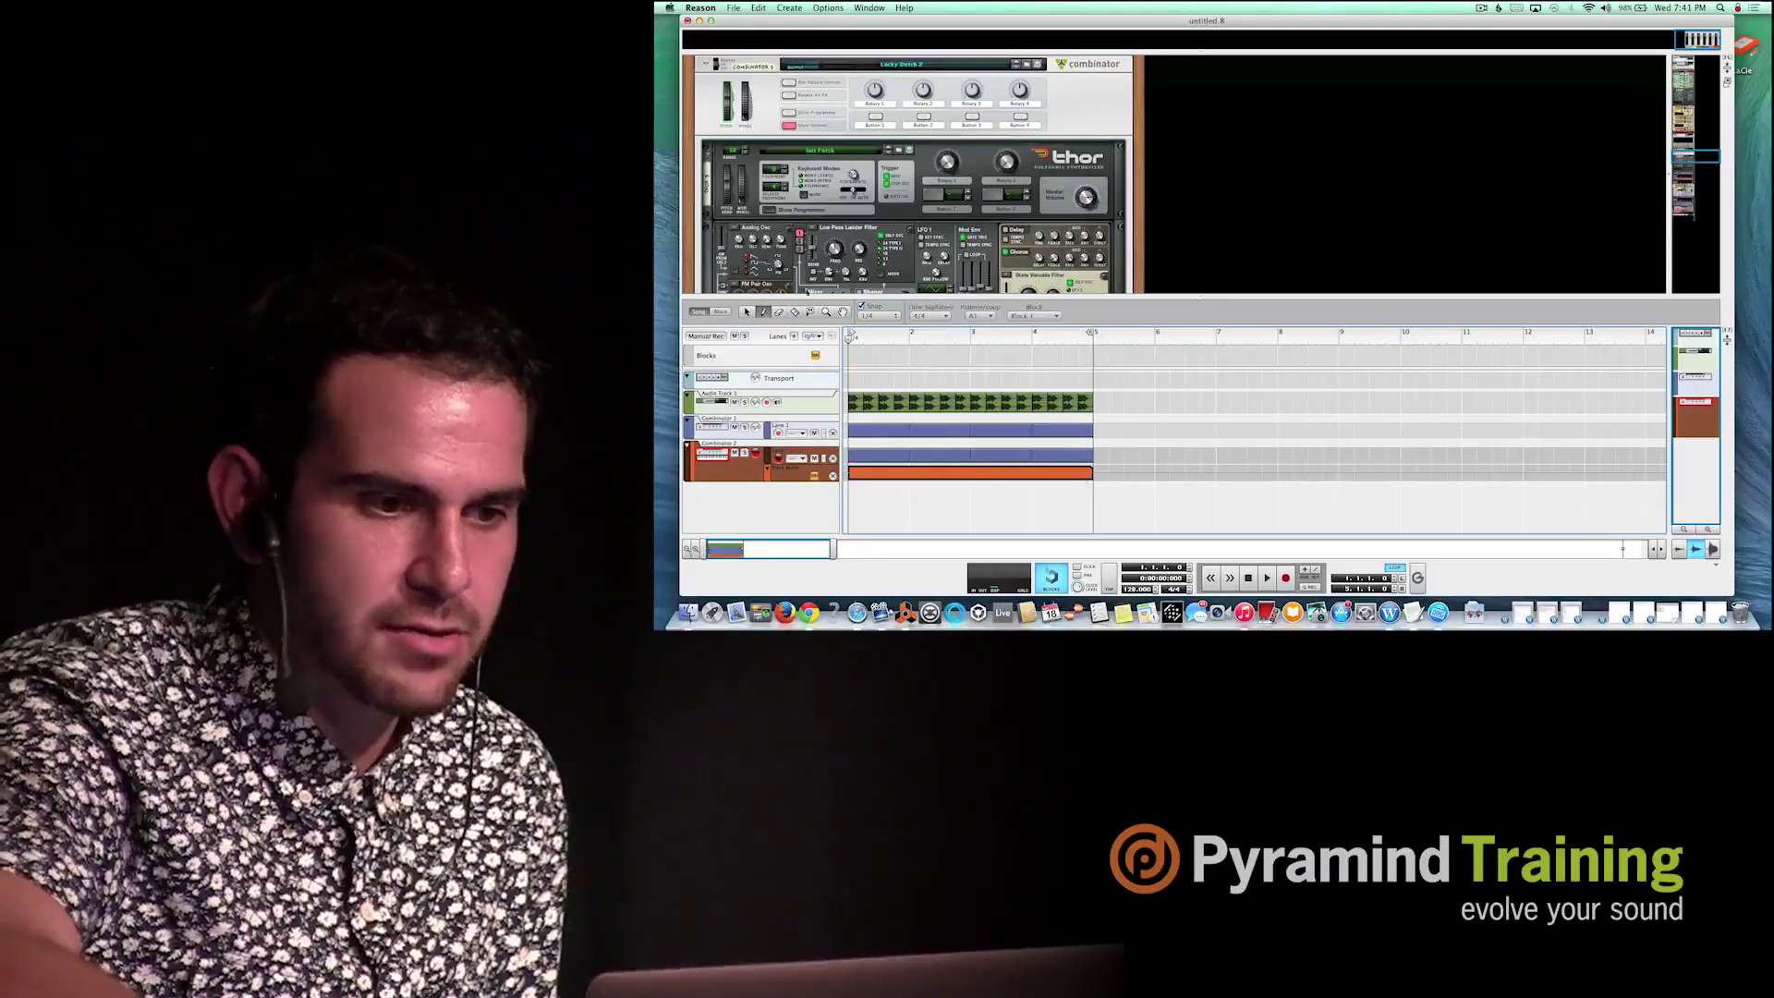
click(744, 311)
double_click(893, 475)
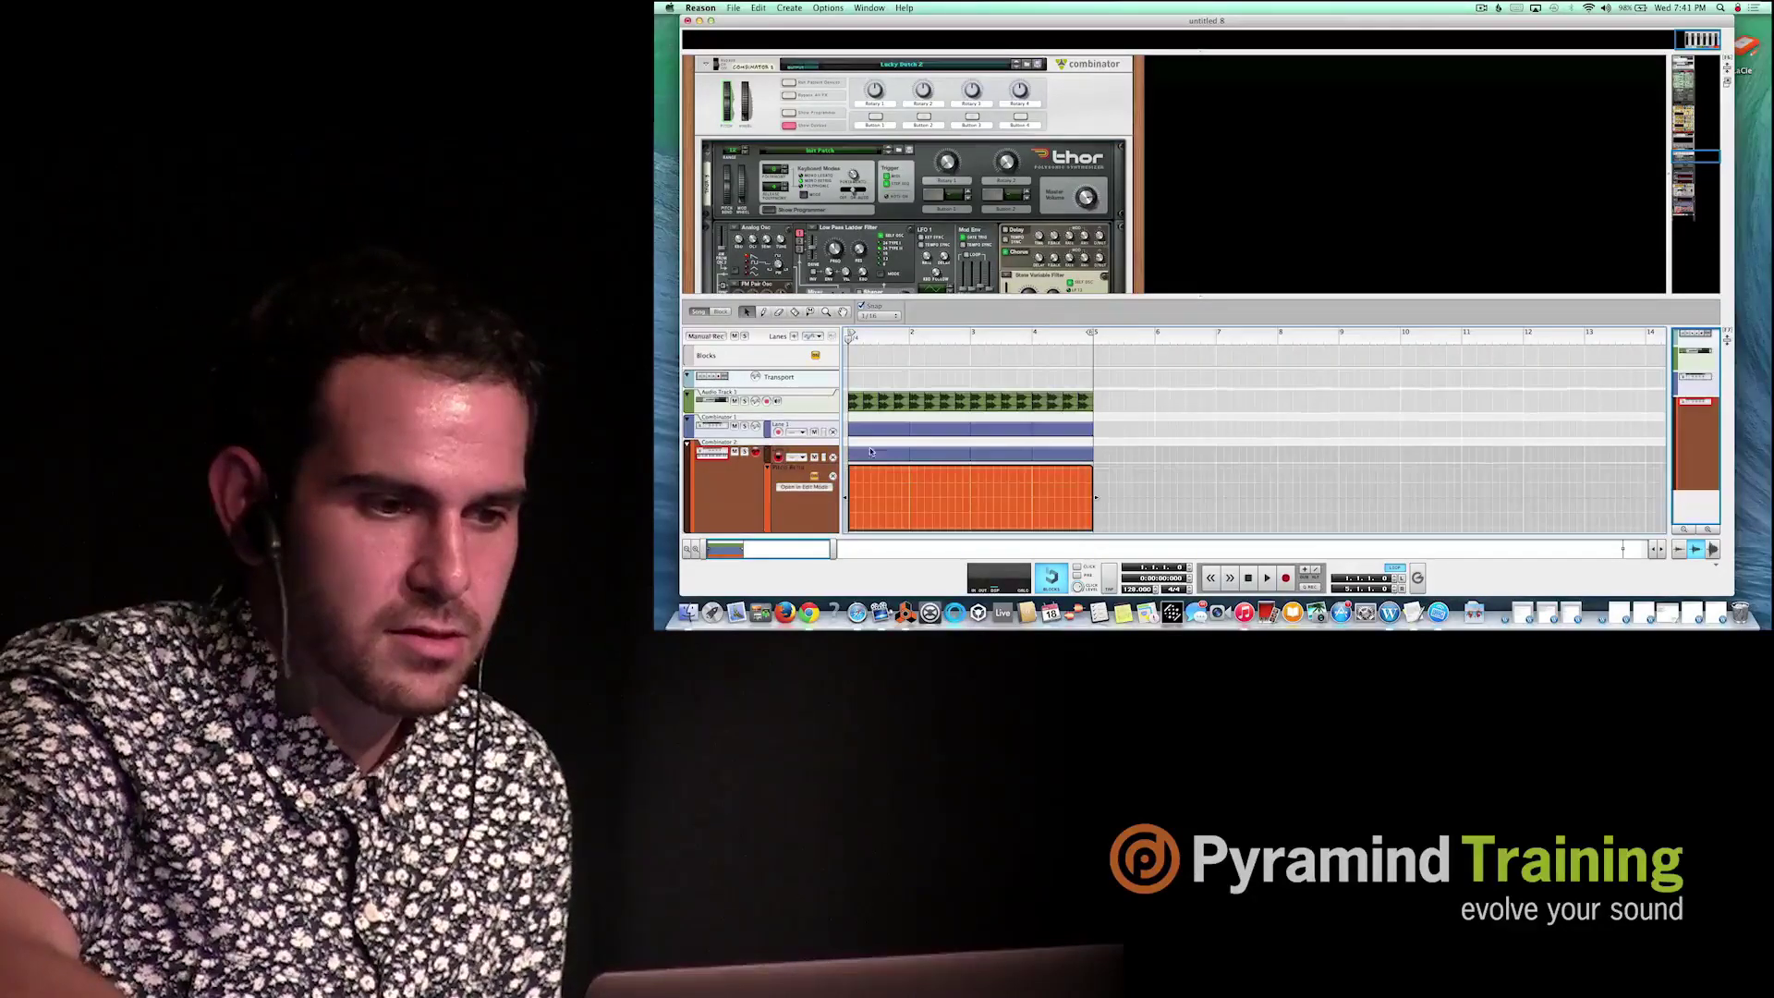
click(763, 312)
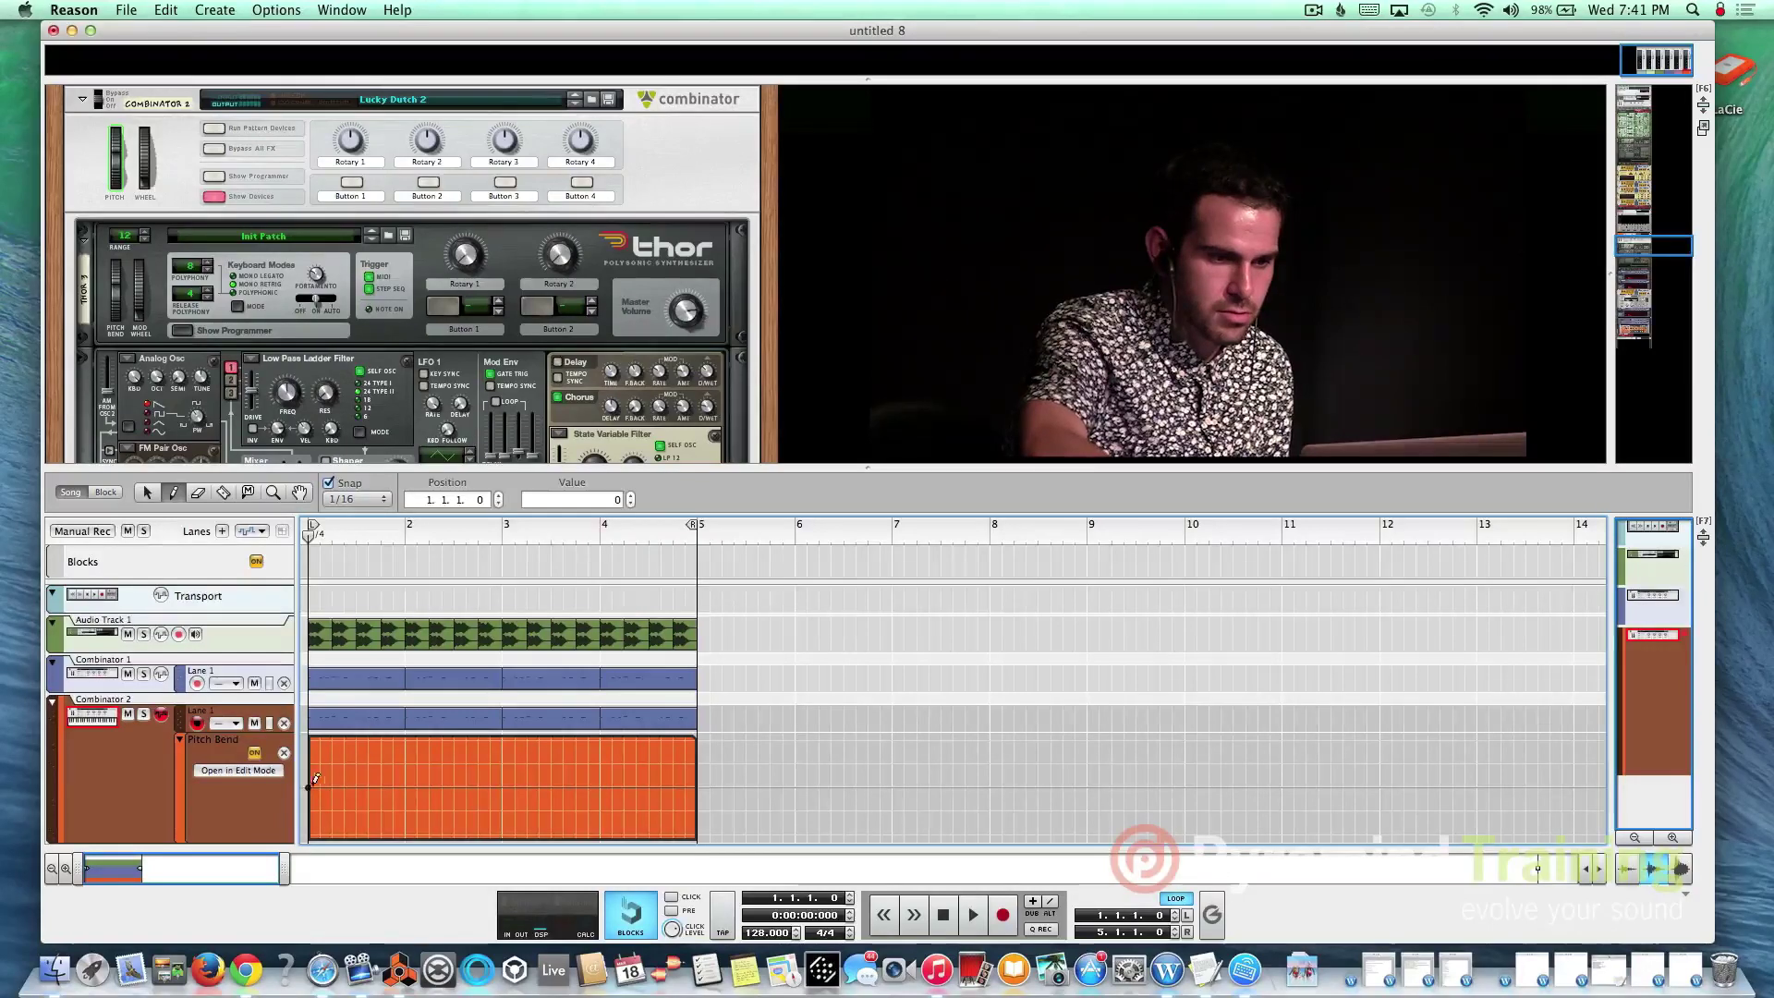
click(699, 736)
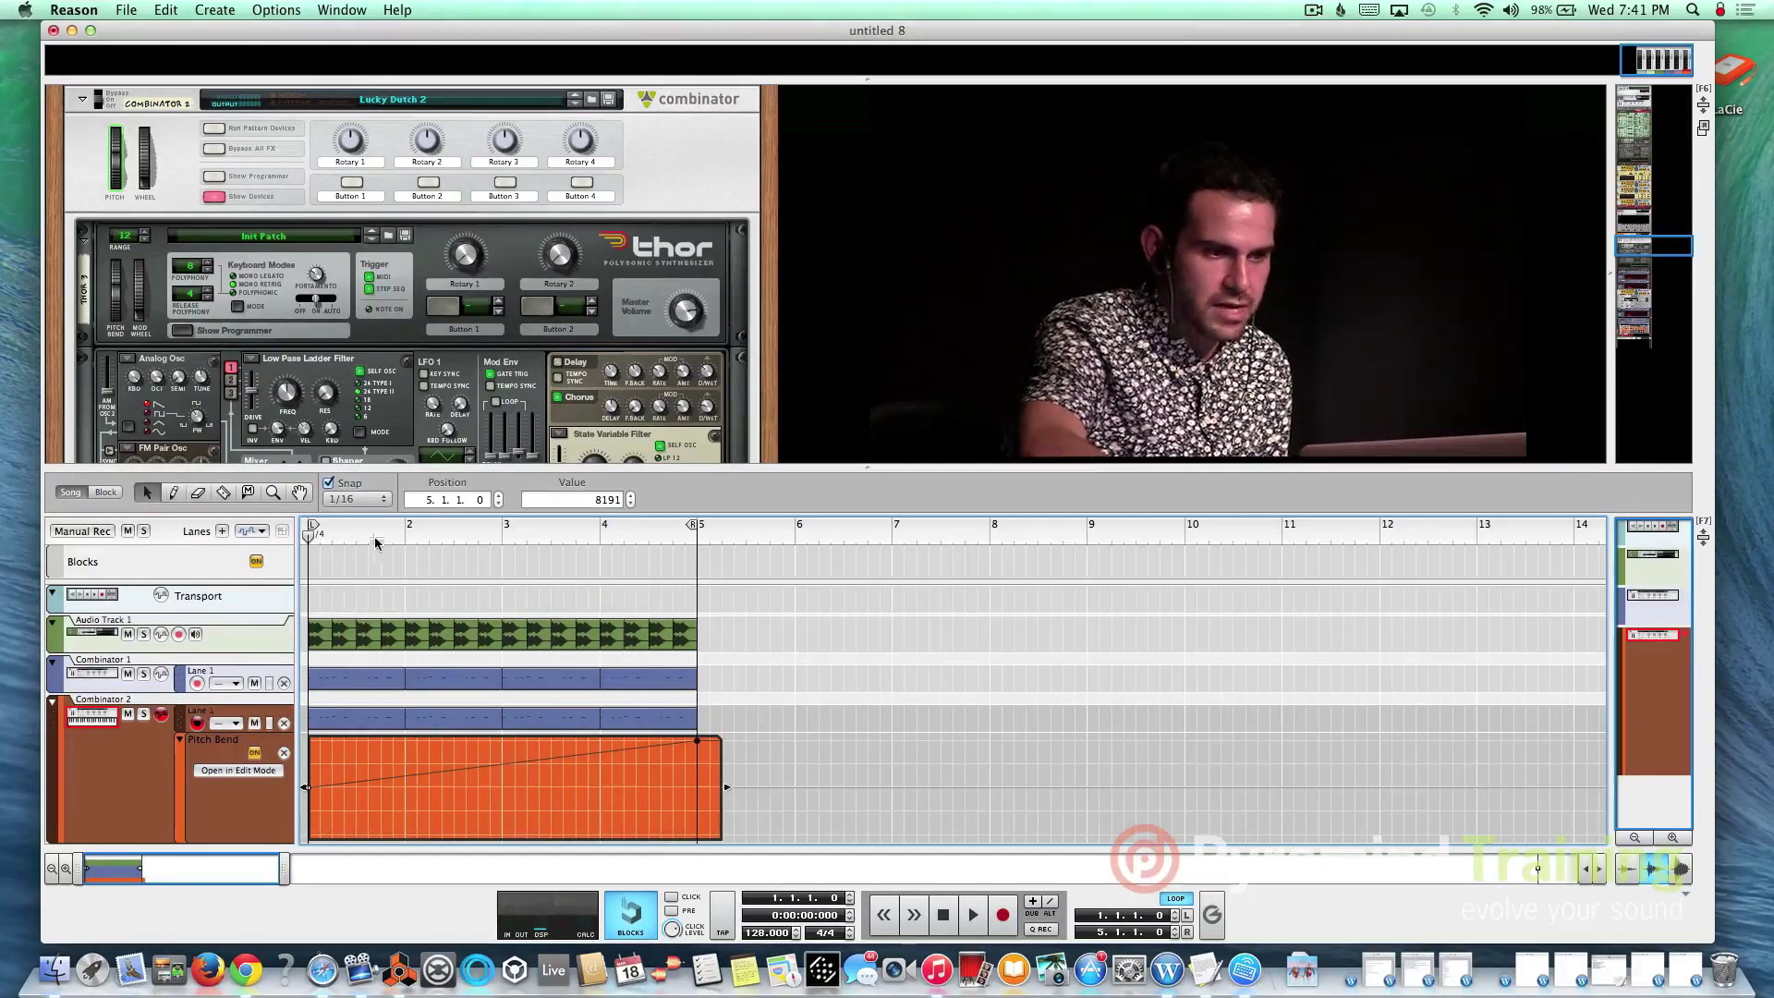
Play the pitch rise, then trim the Pitch Bend clip to four bars ending at bar 5.
key(space)
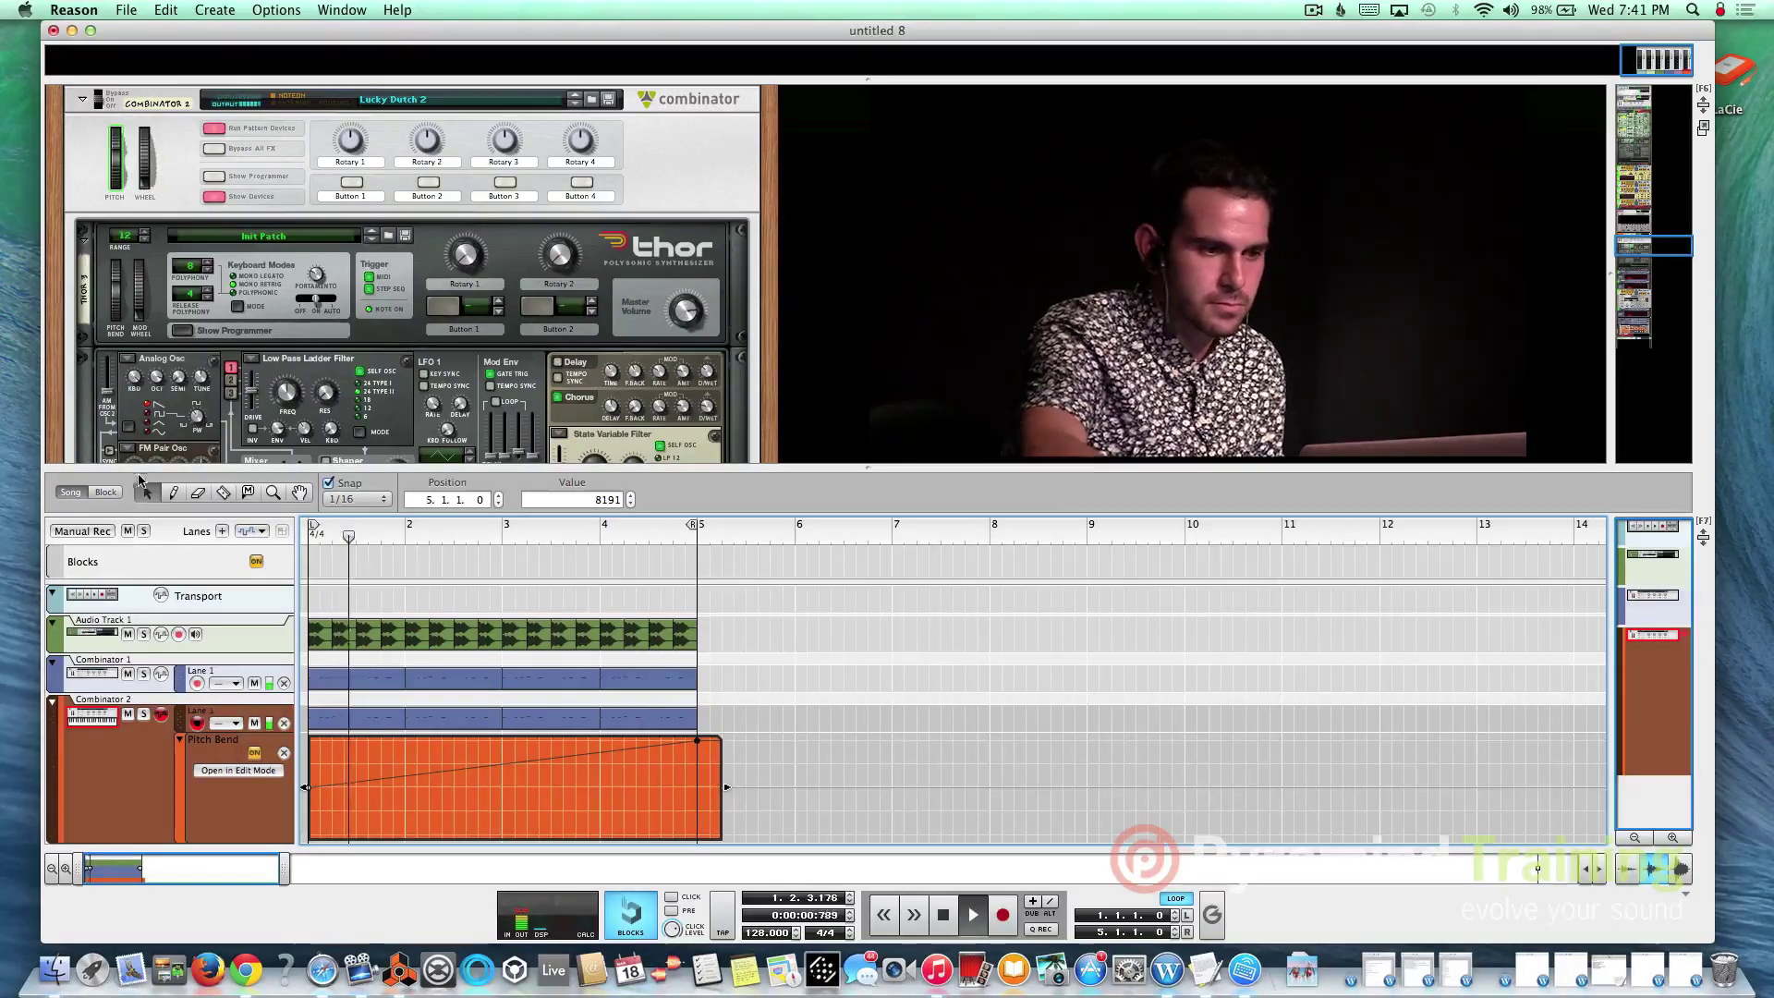
click(780, 689)
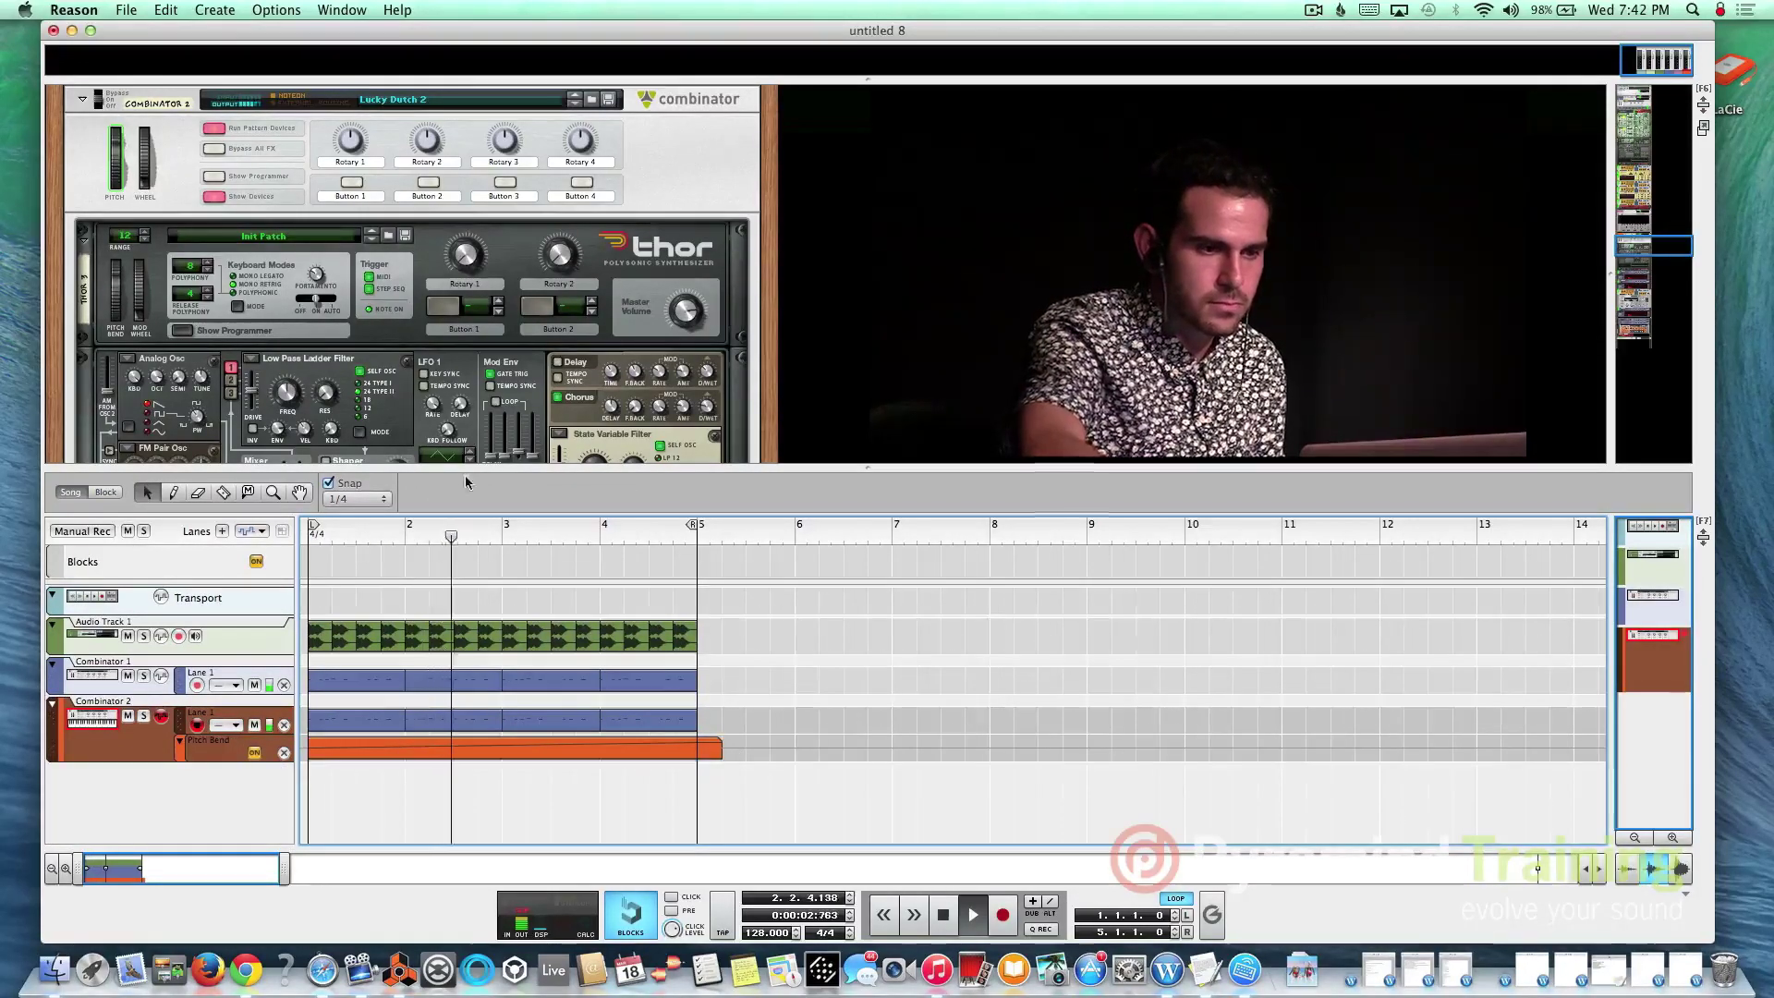
click(695, 754)
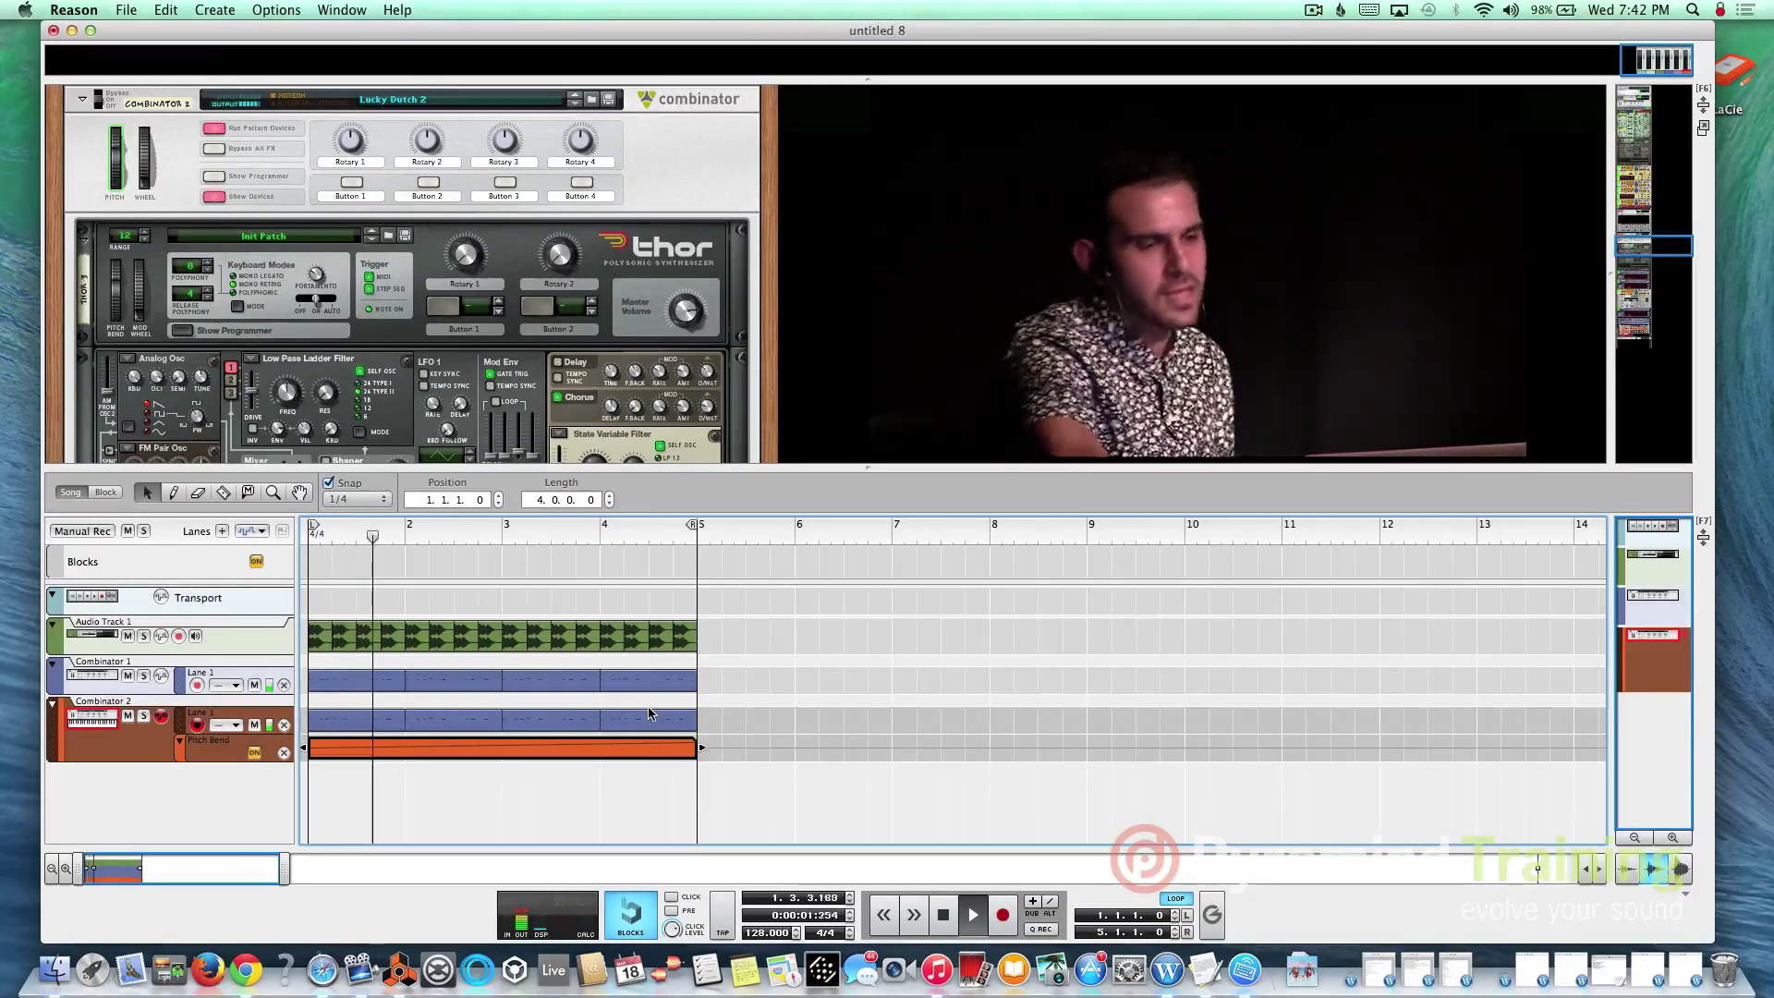
key(space)
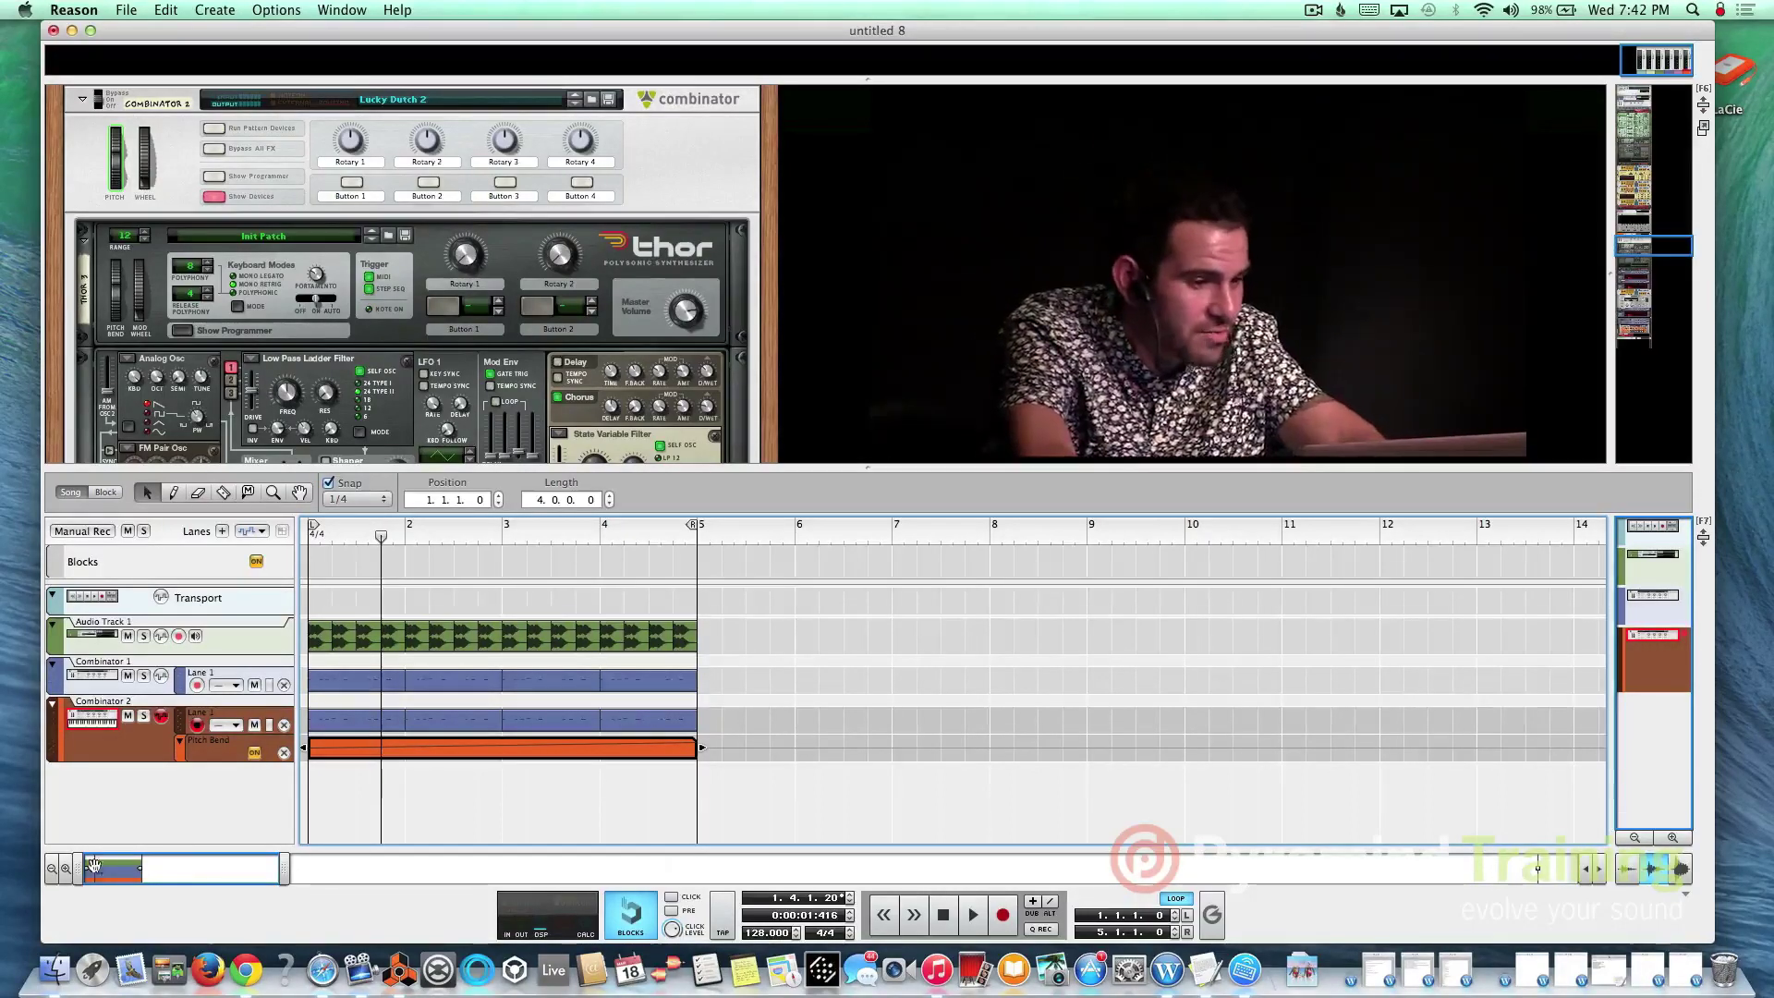
click(65, 867)
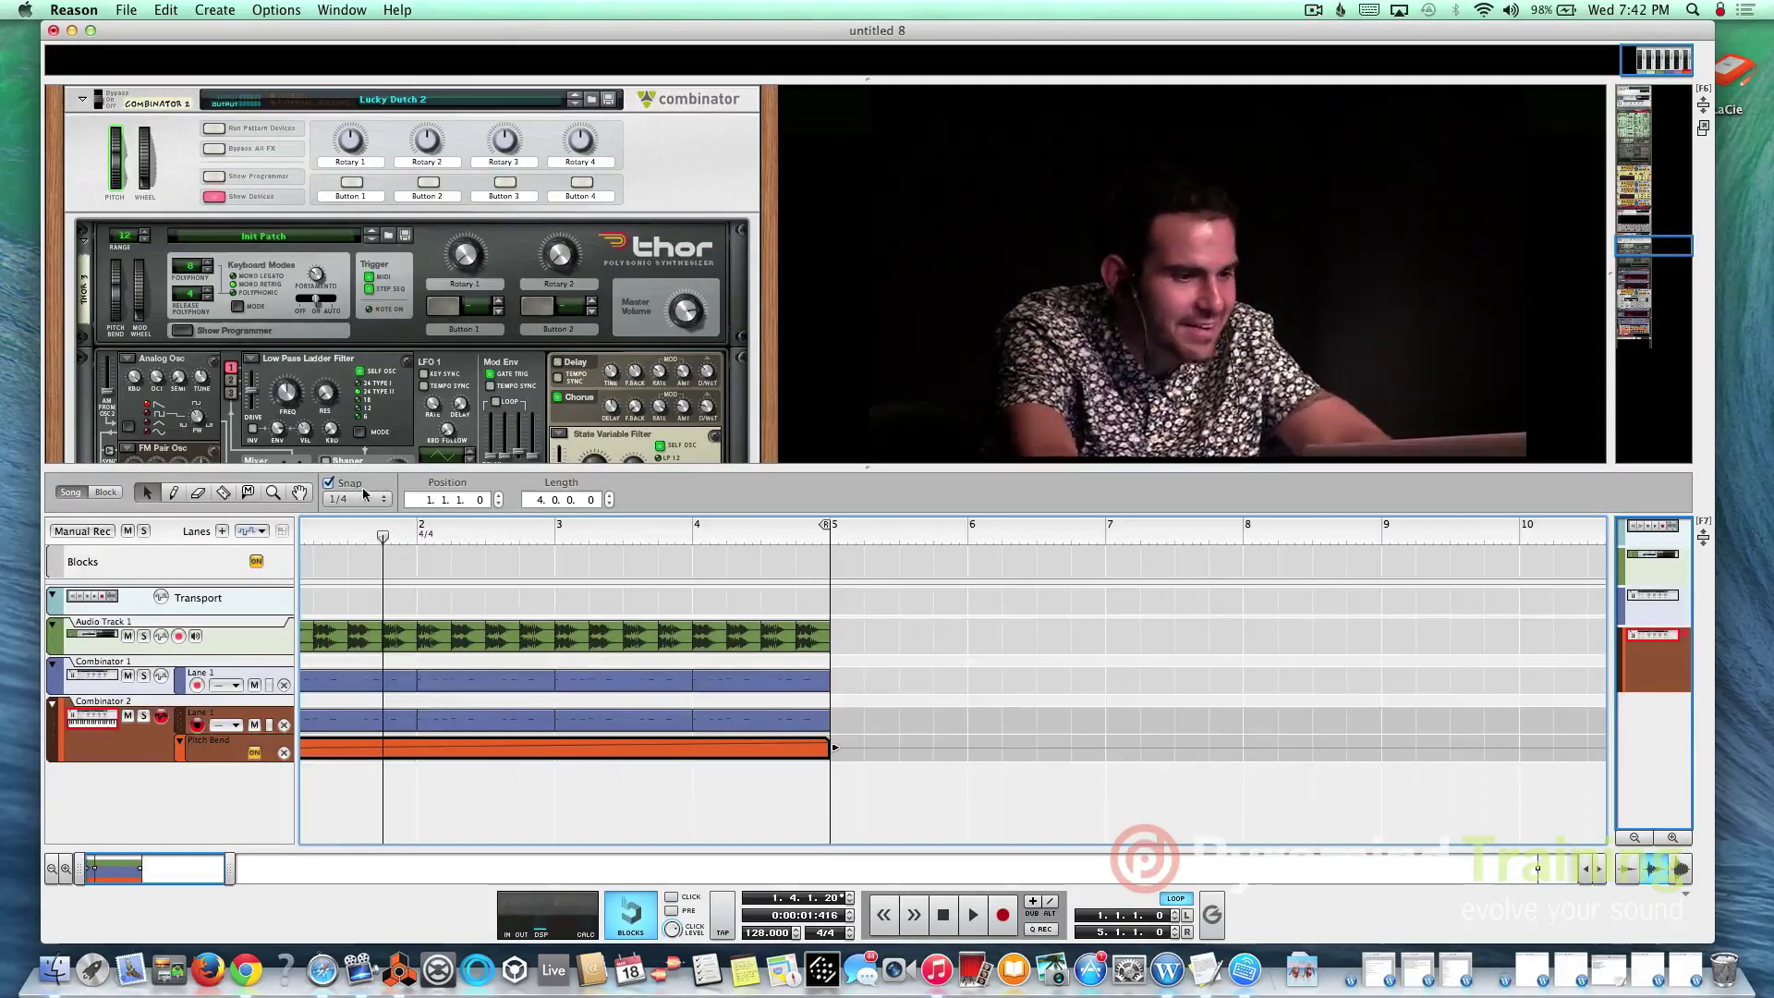
drag(350, 534, 120, 543)
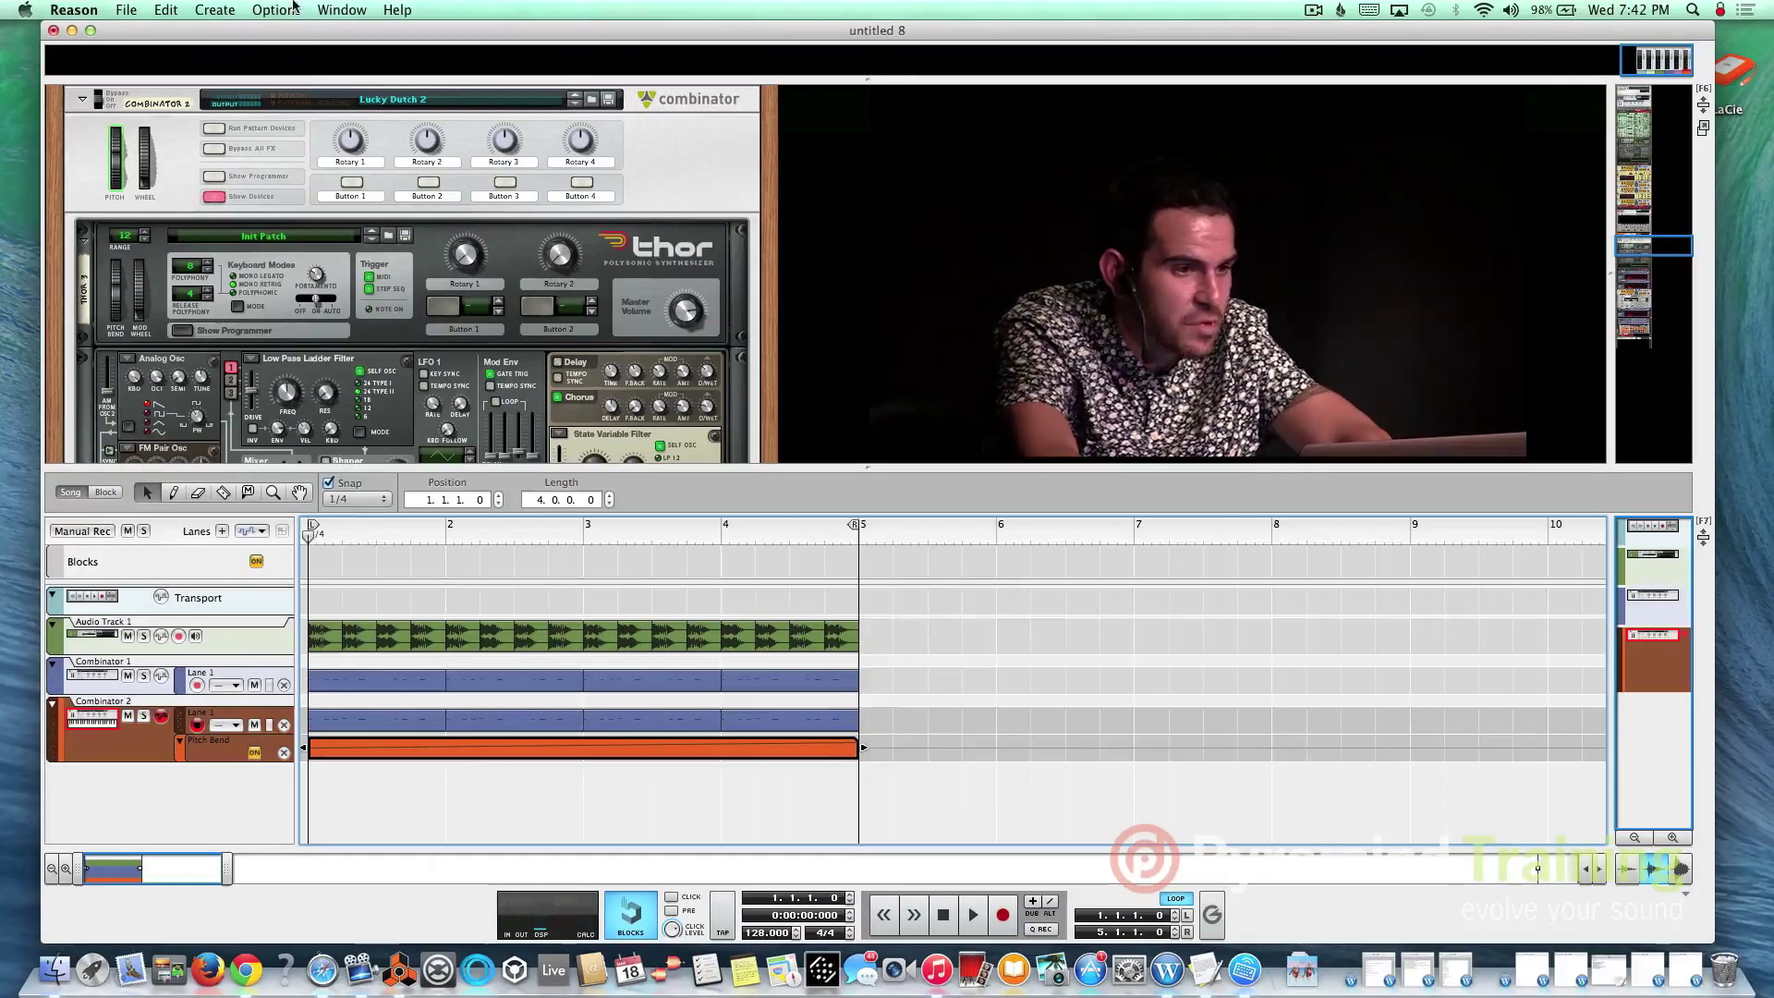
Create a new audio track, Audio Track 2.
click(224, 10)
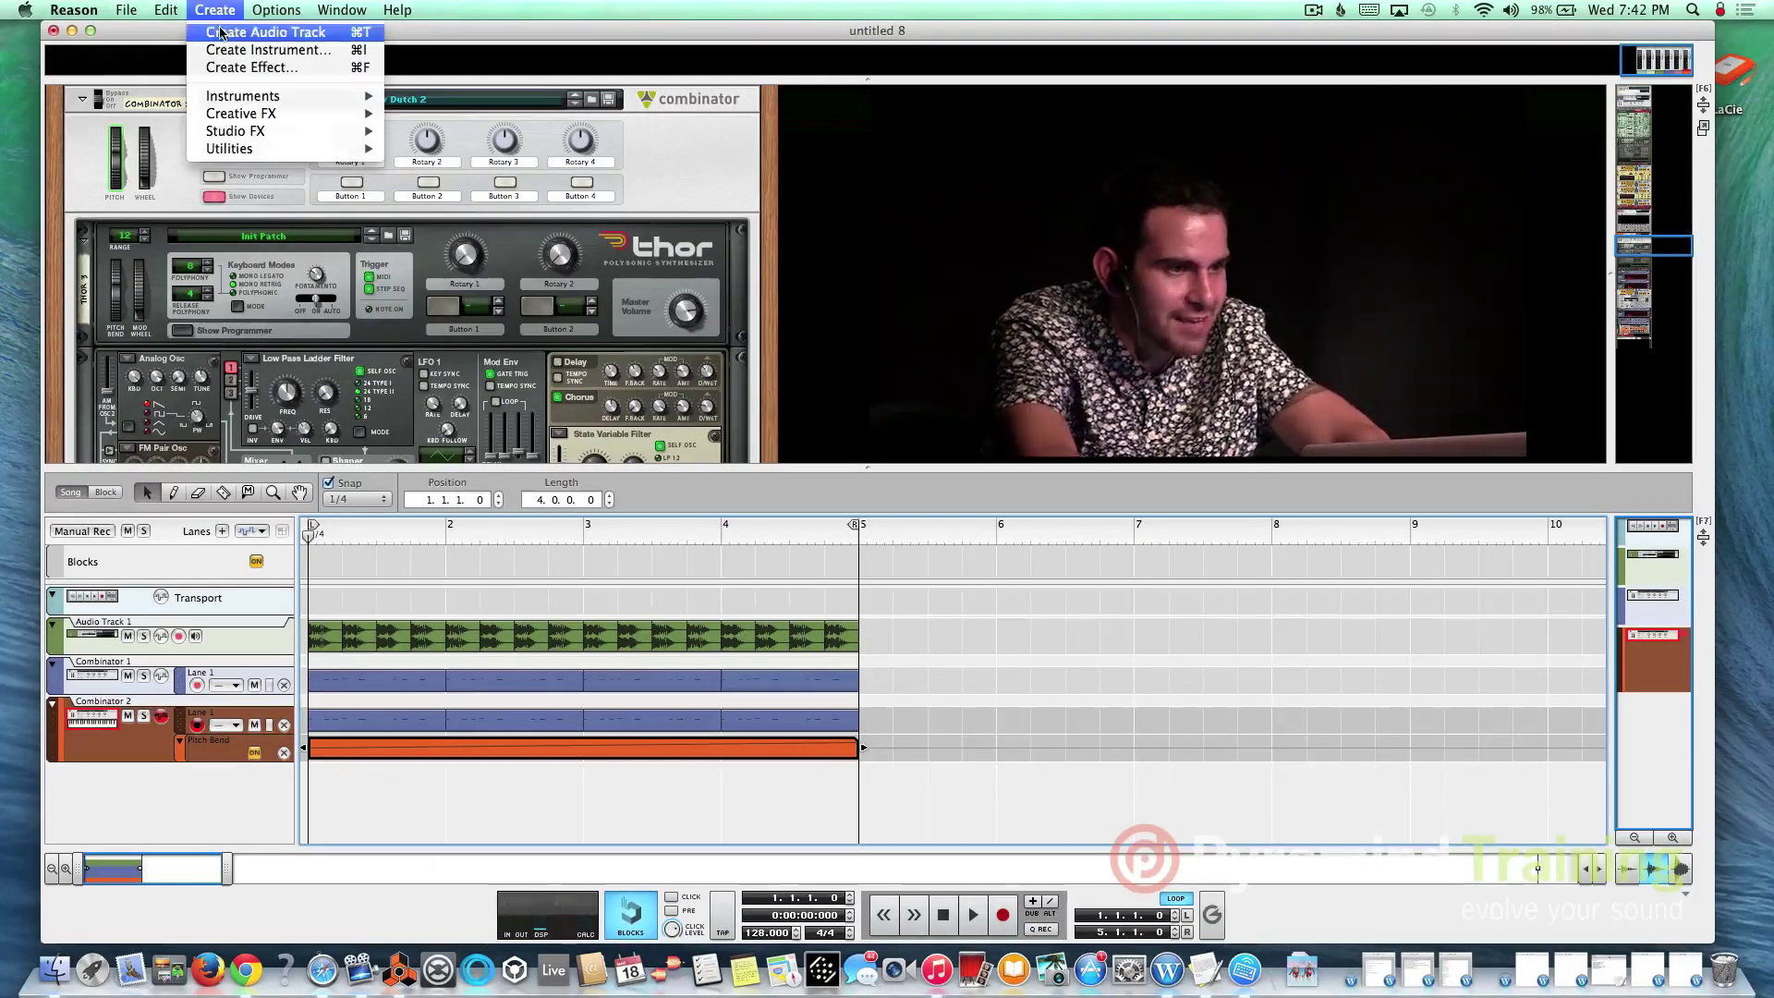
click(224, 29)
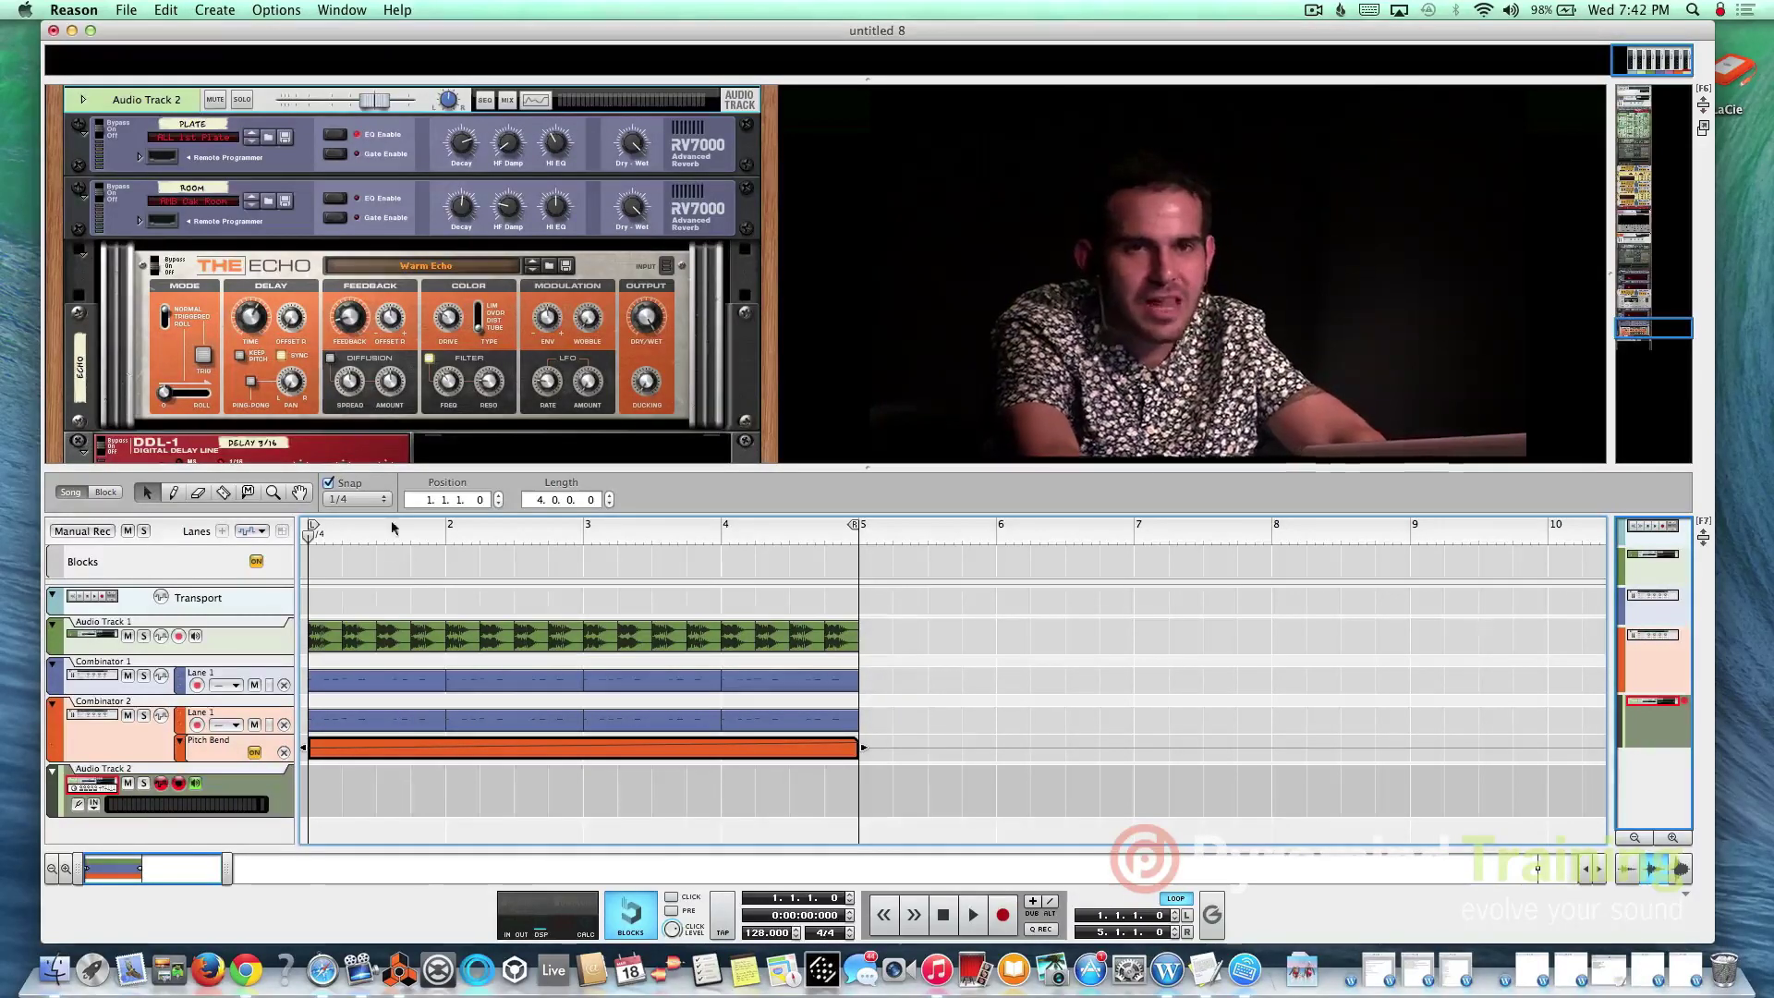
click(126, 9)
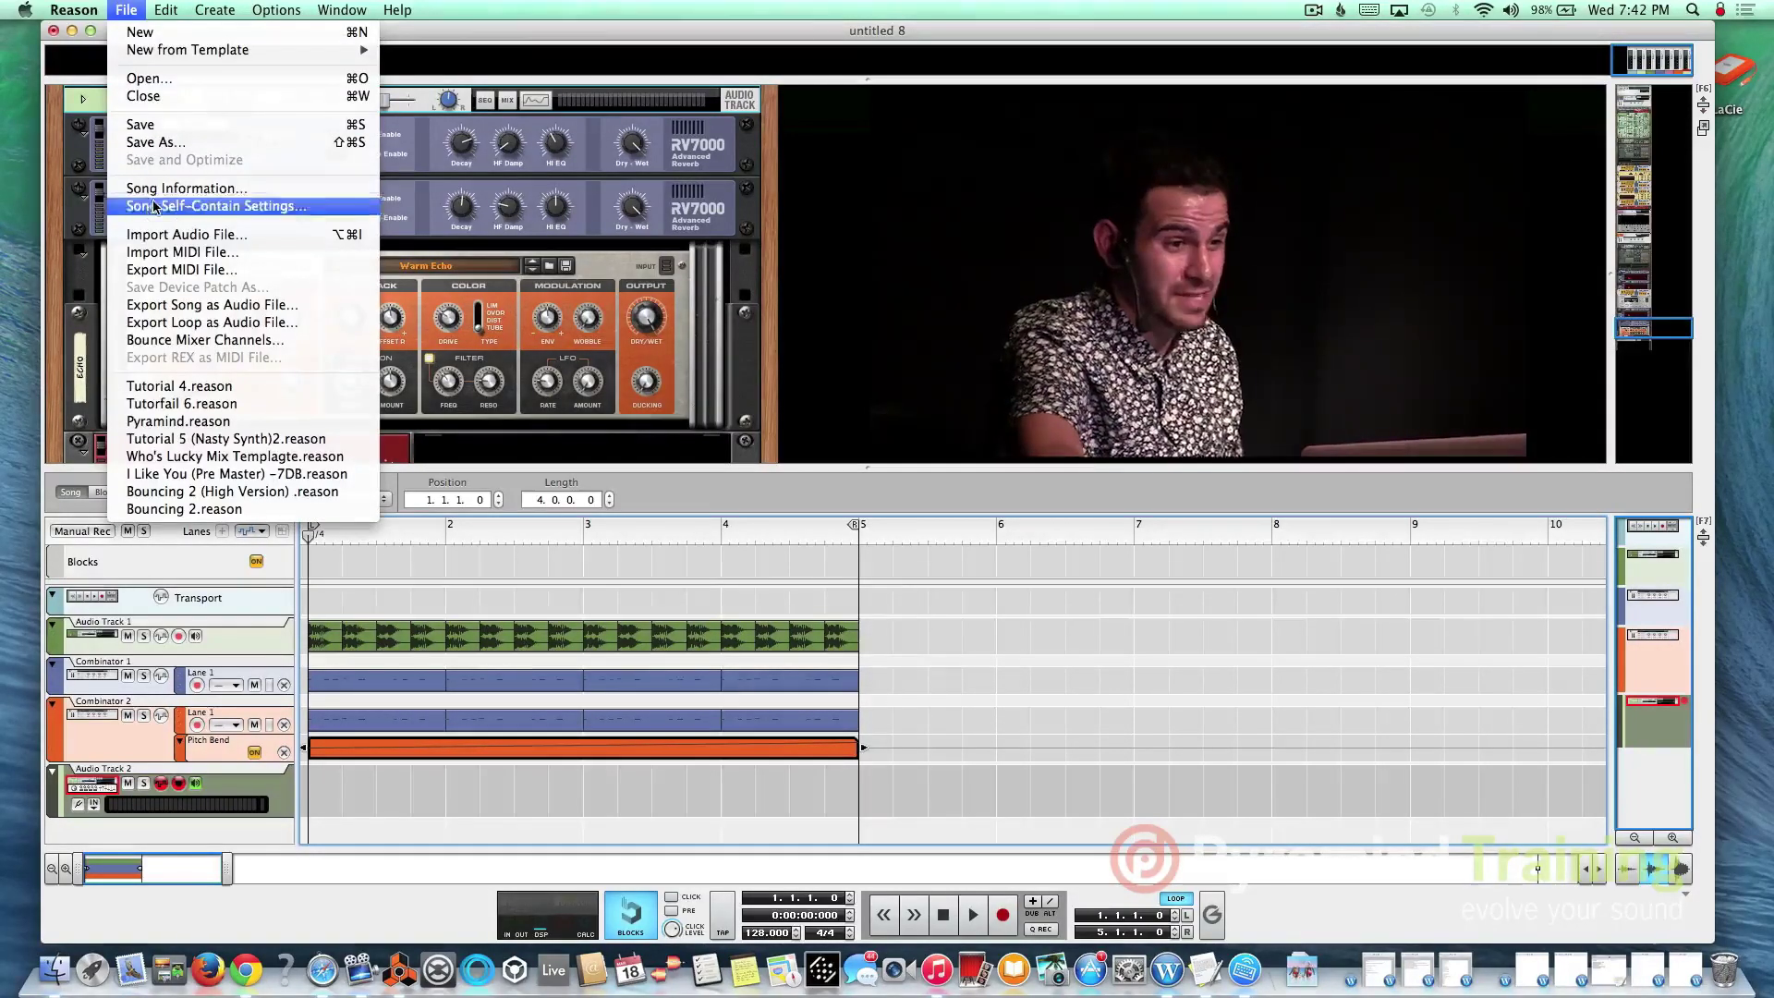
click(687, 460)
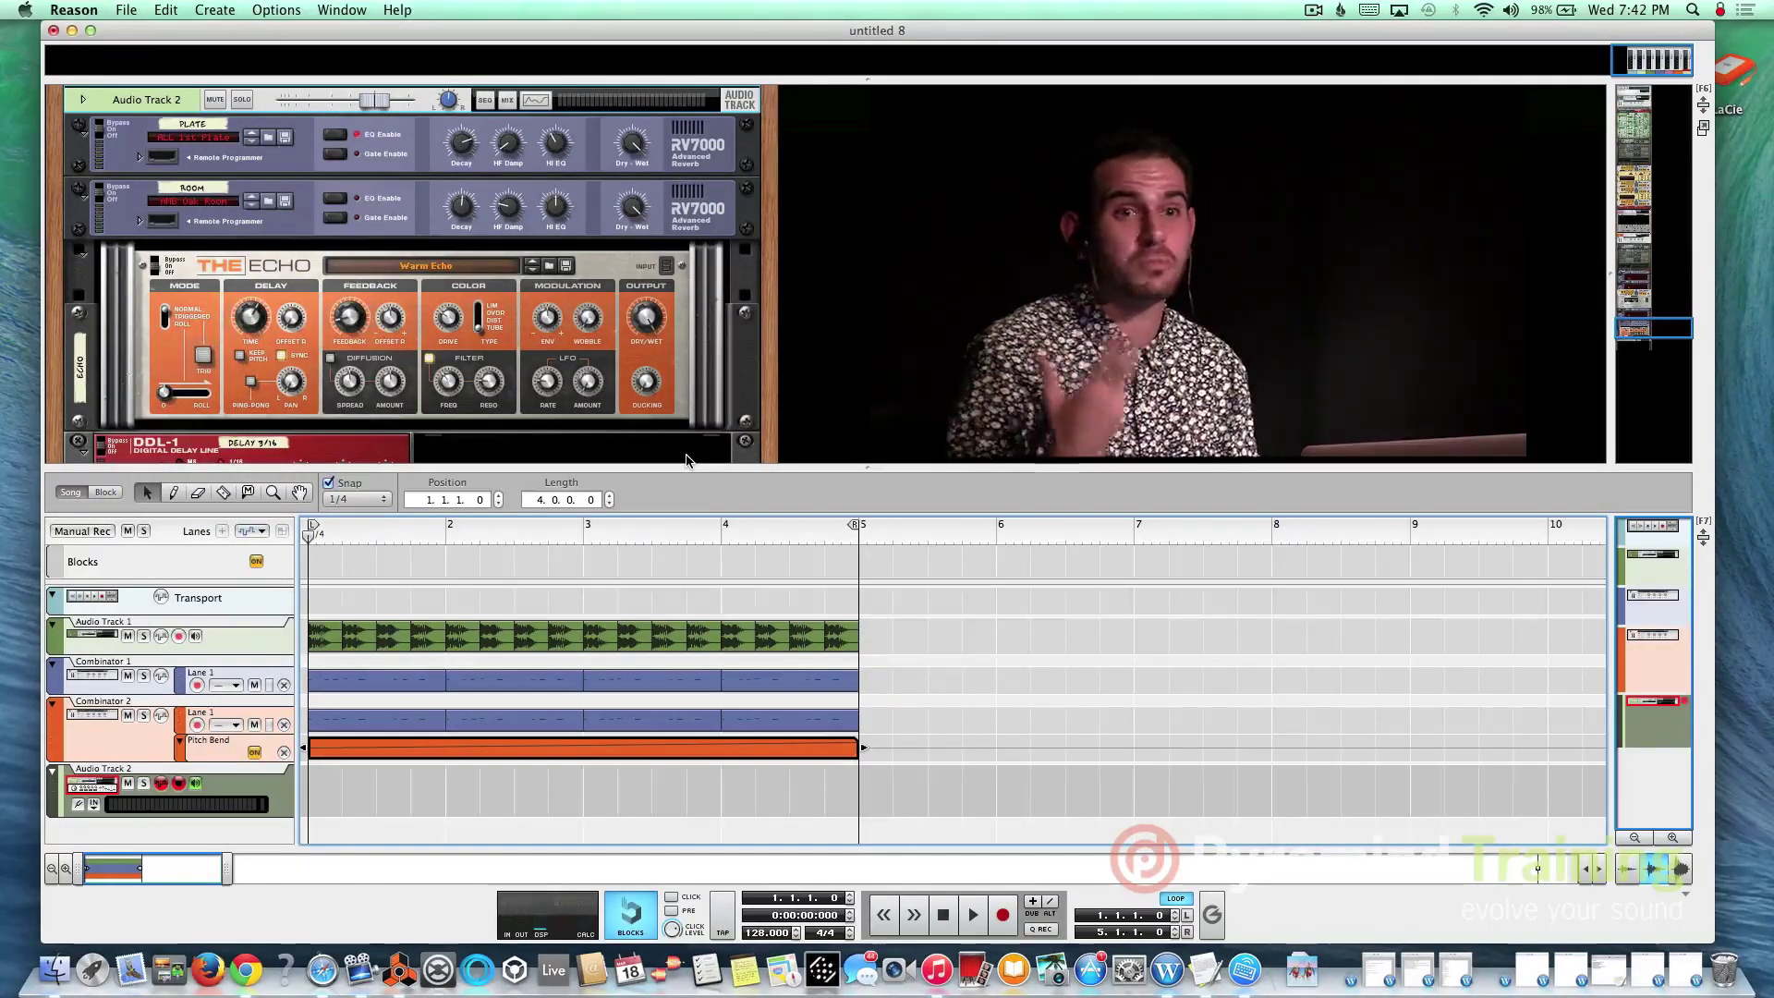
Import the Lucky Clap 2.wav sample onto Audio Track 2 at bar 1.
click(144, 9)
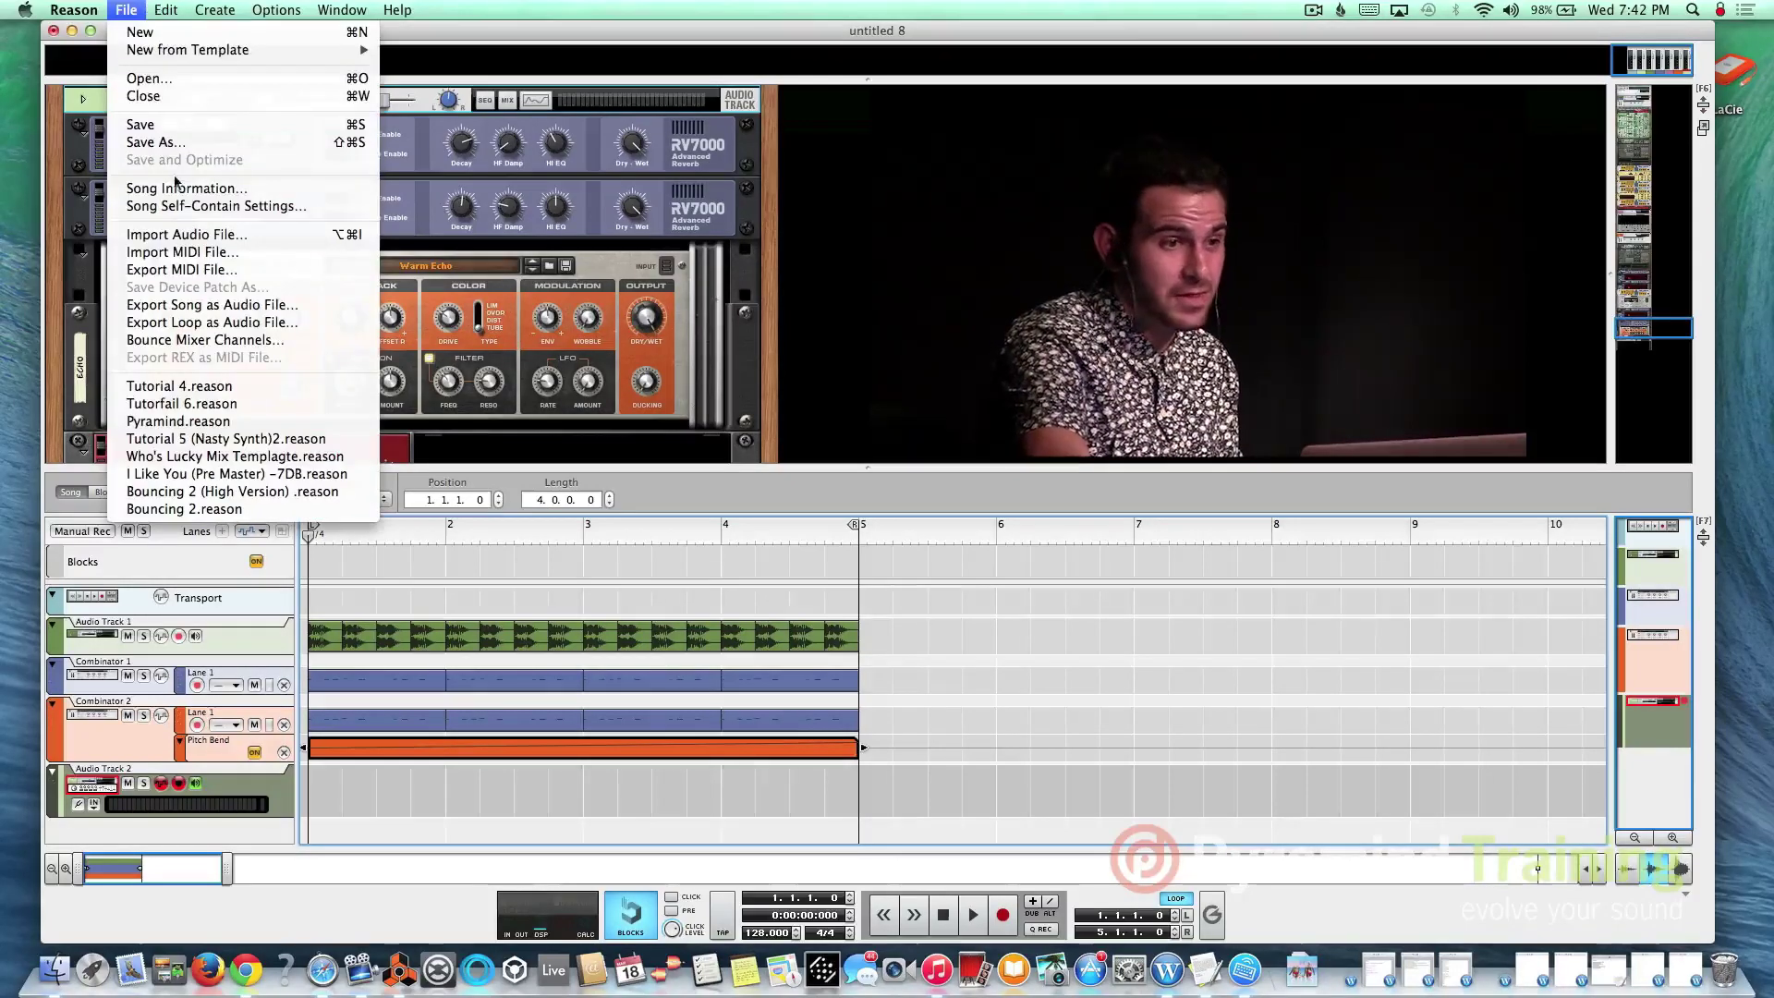
click(194, 235)
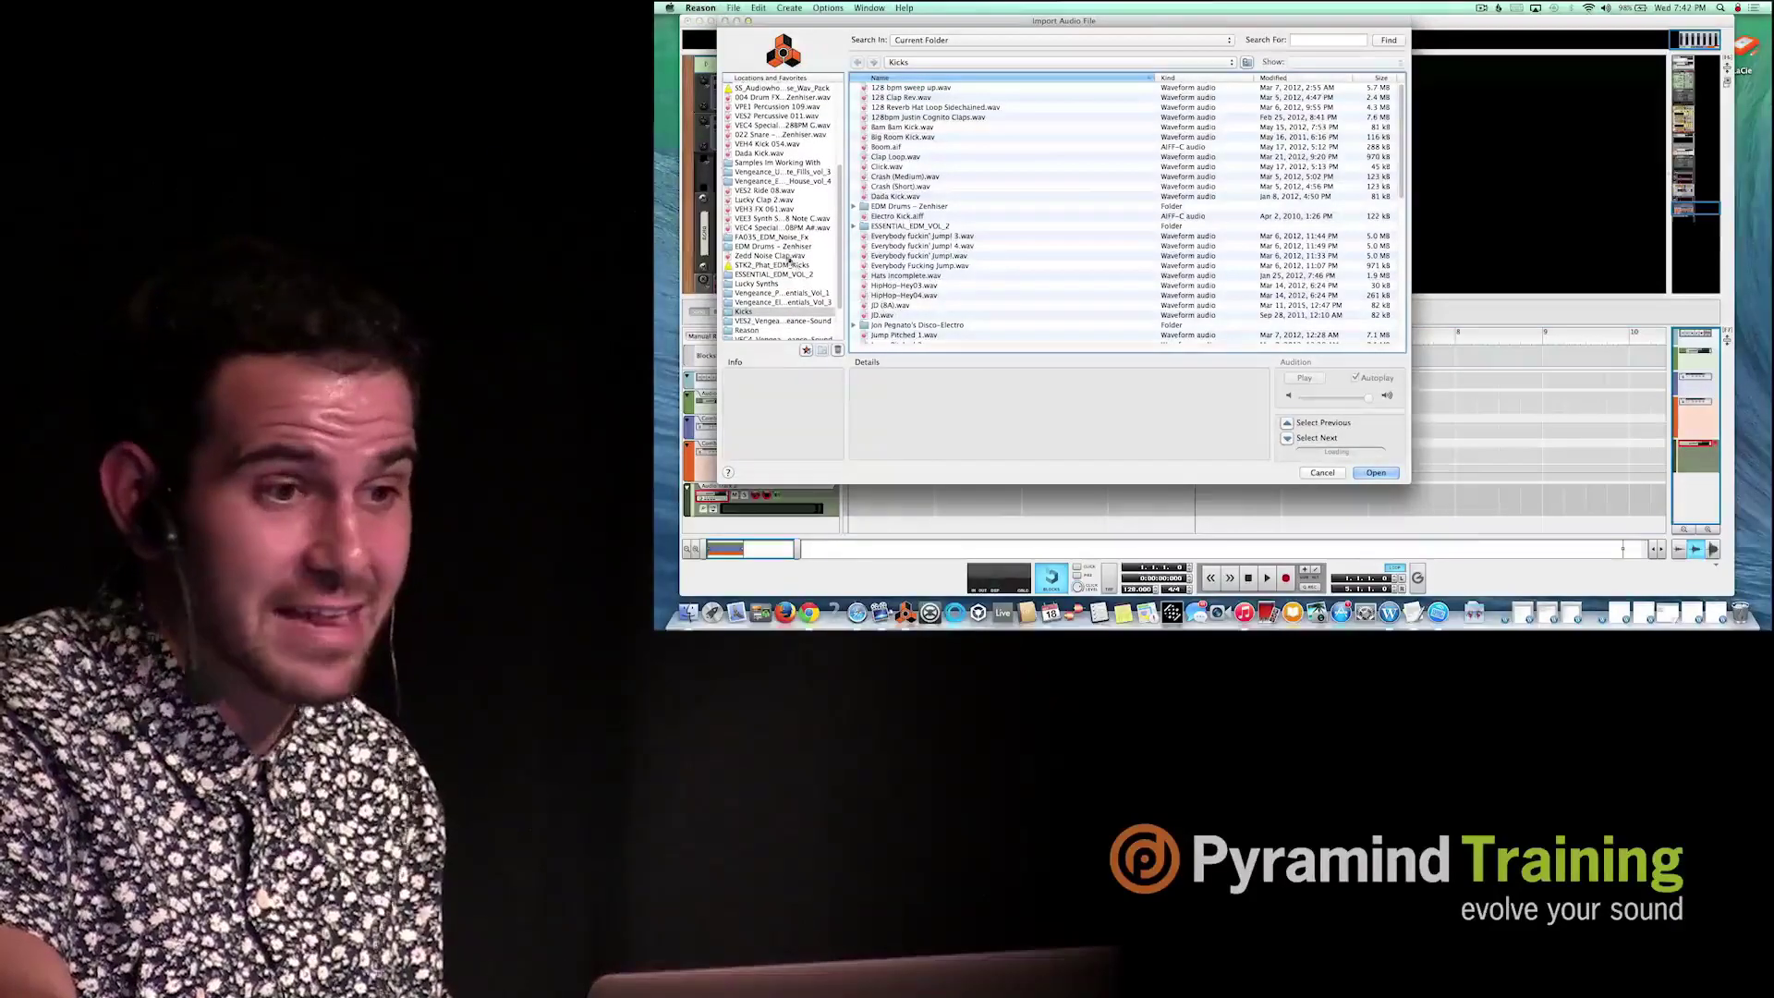
scroll(784, 258, up, 1)
click(765, 223)
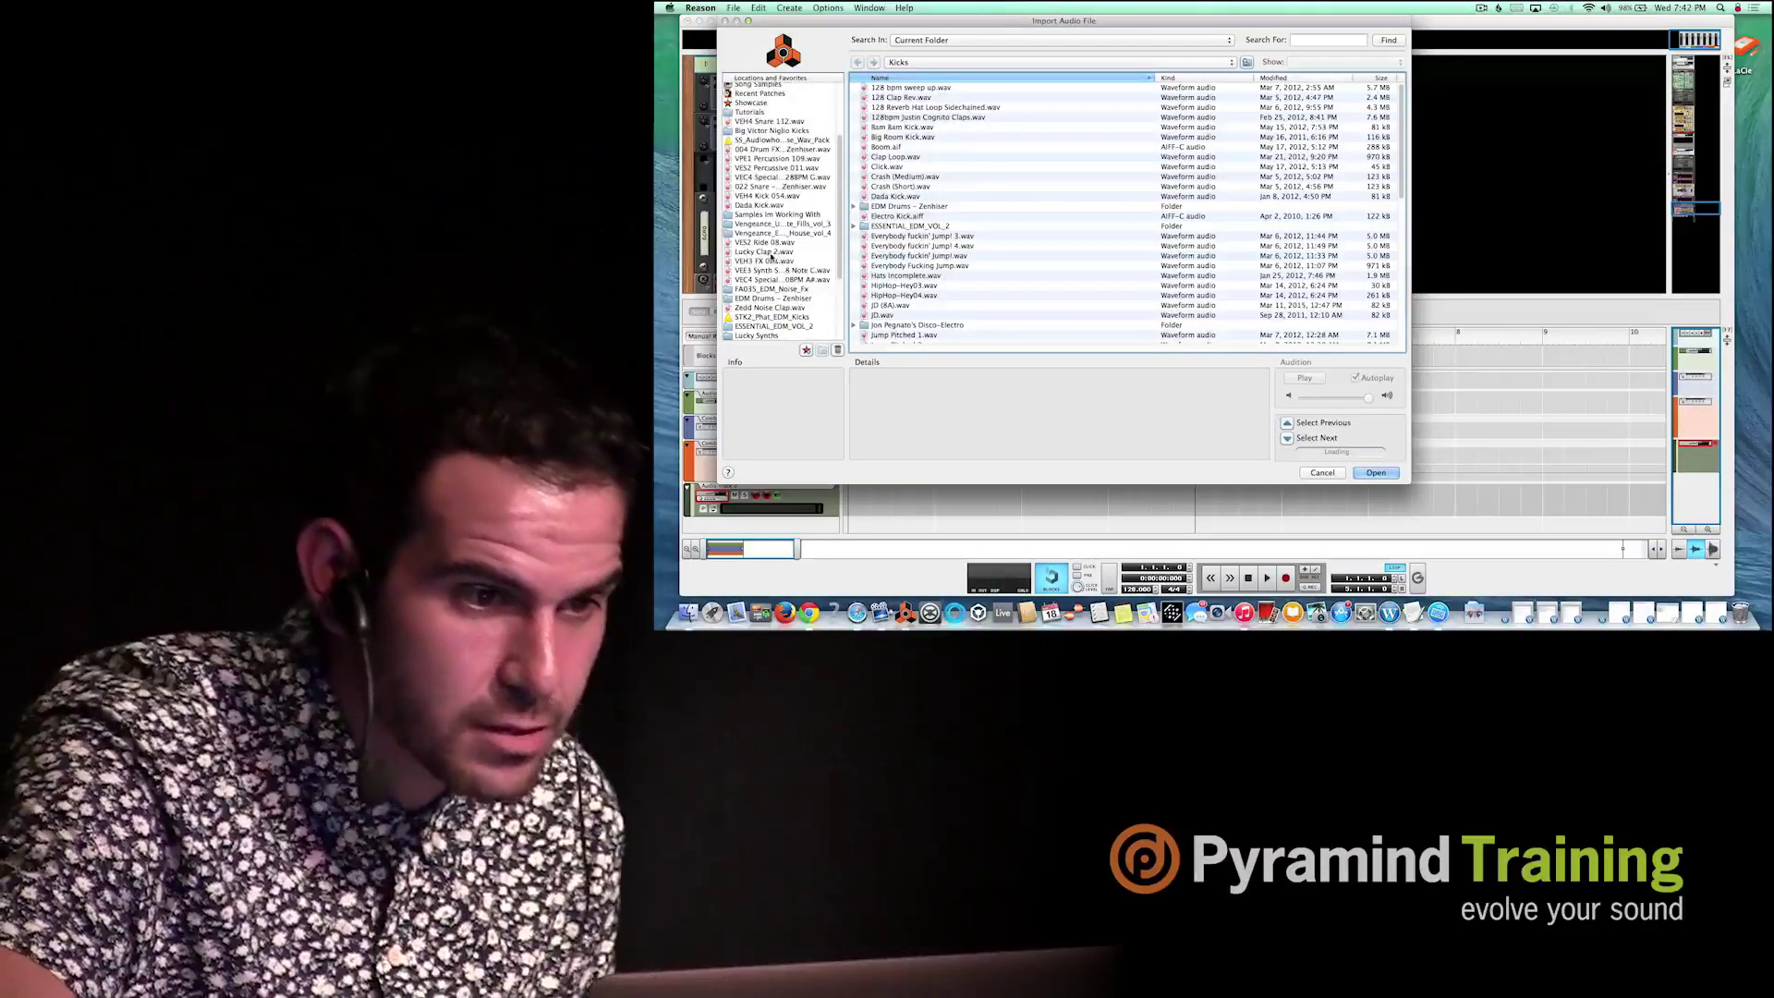
key(Return)
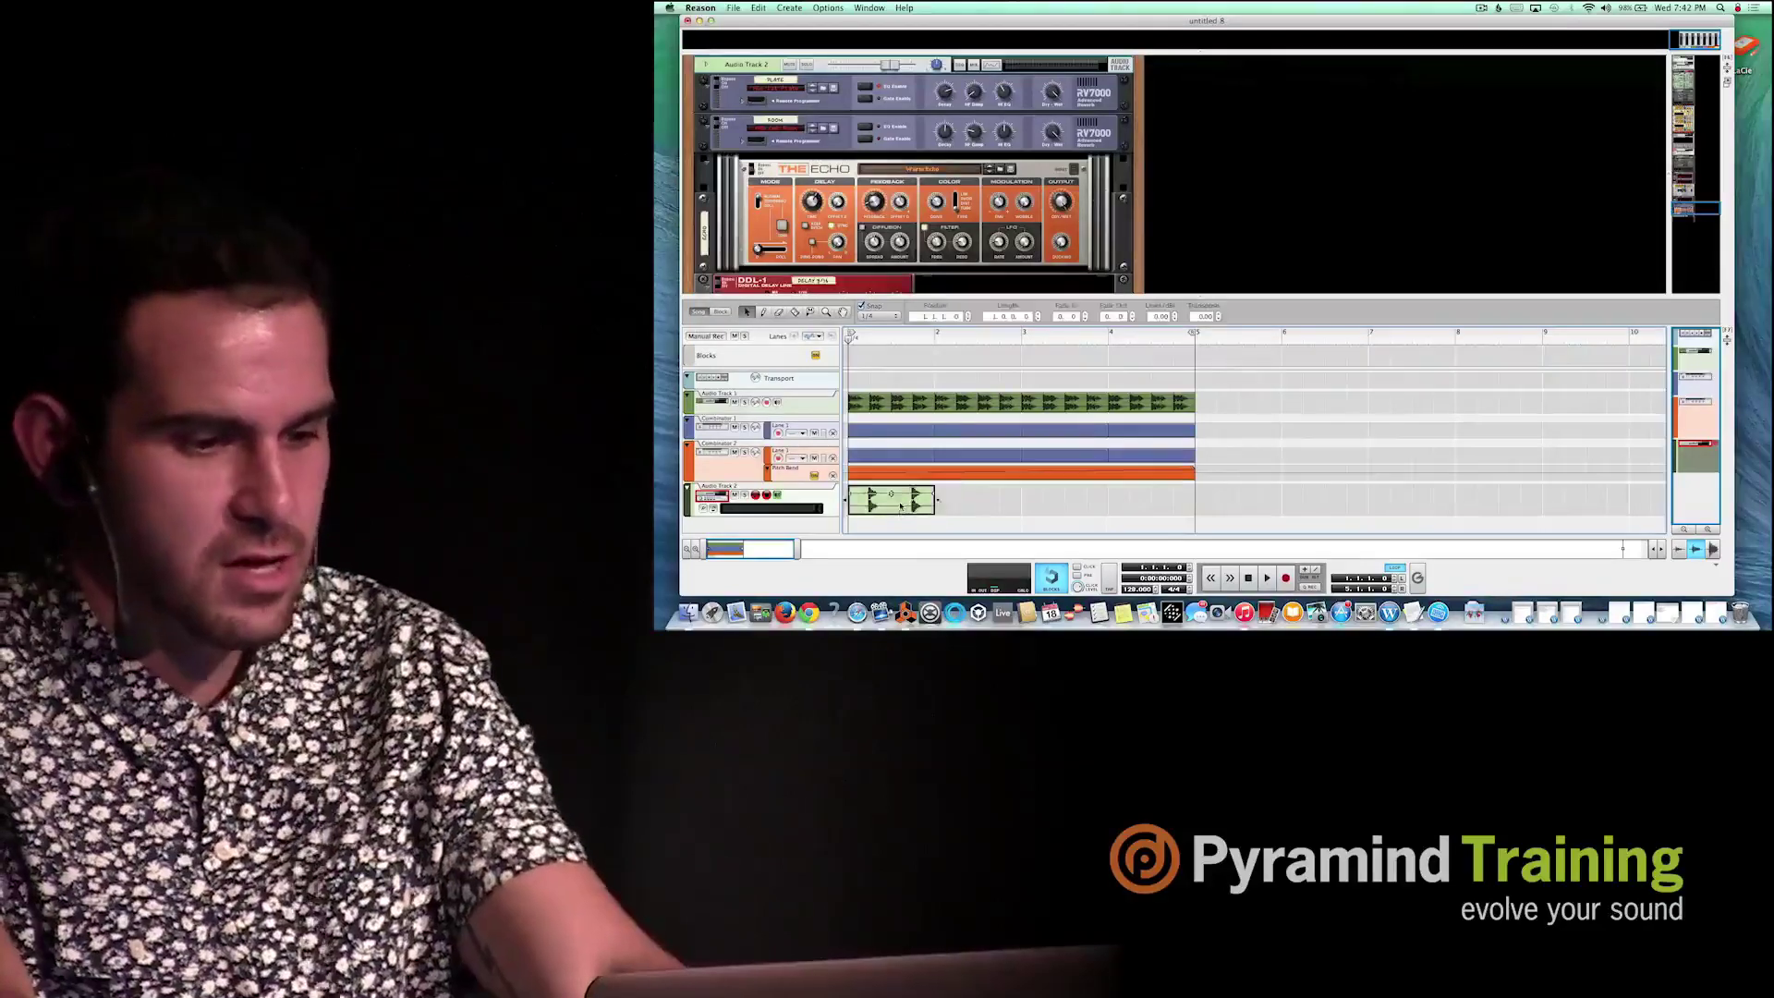
Repeat the clap clip through bar 5, play it, and zoom out to show bars 1–25.
key(super+d)
key(super+d)
key(super+d)
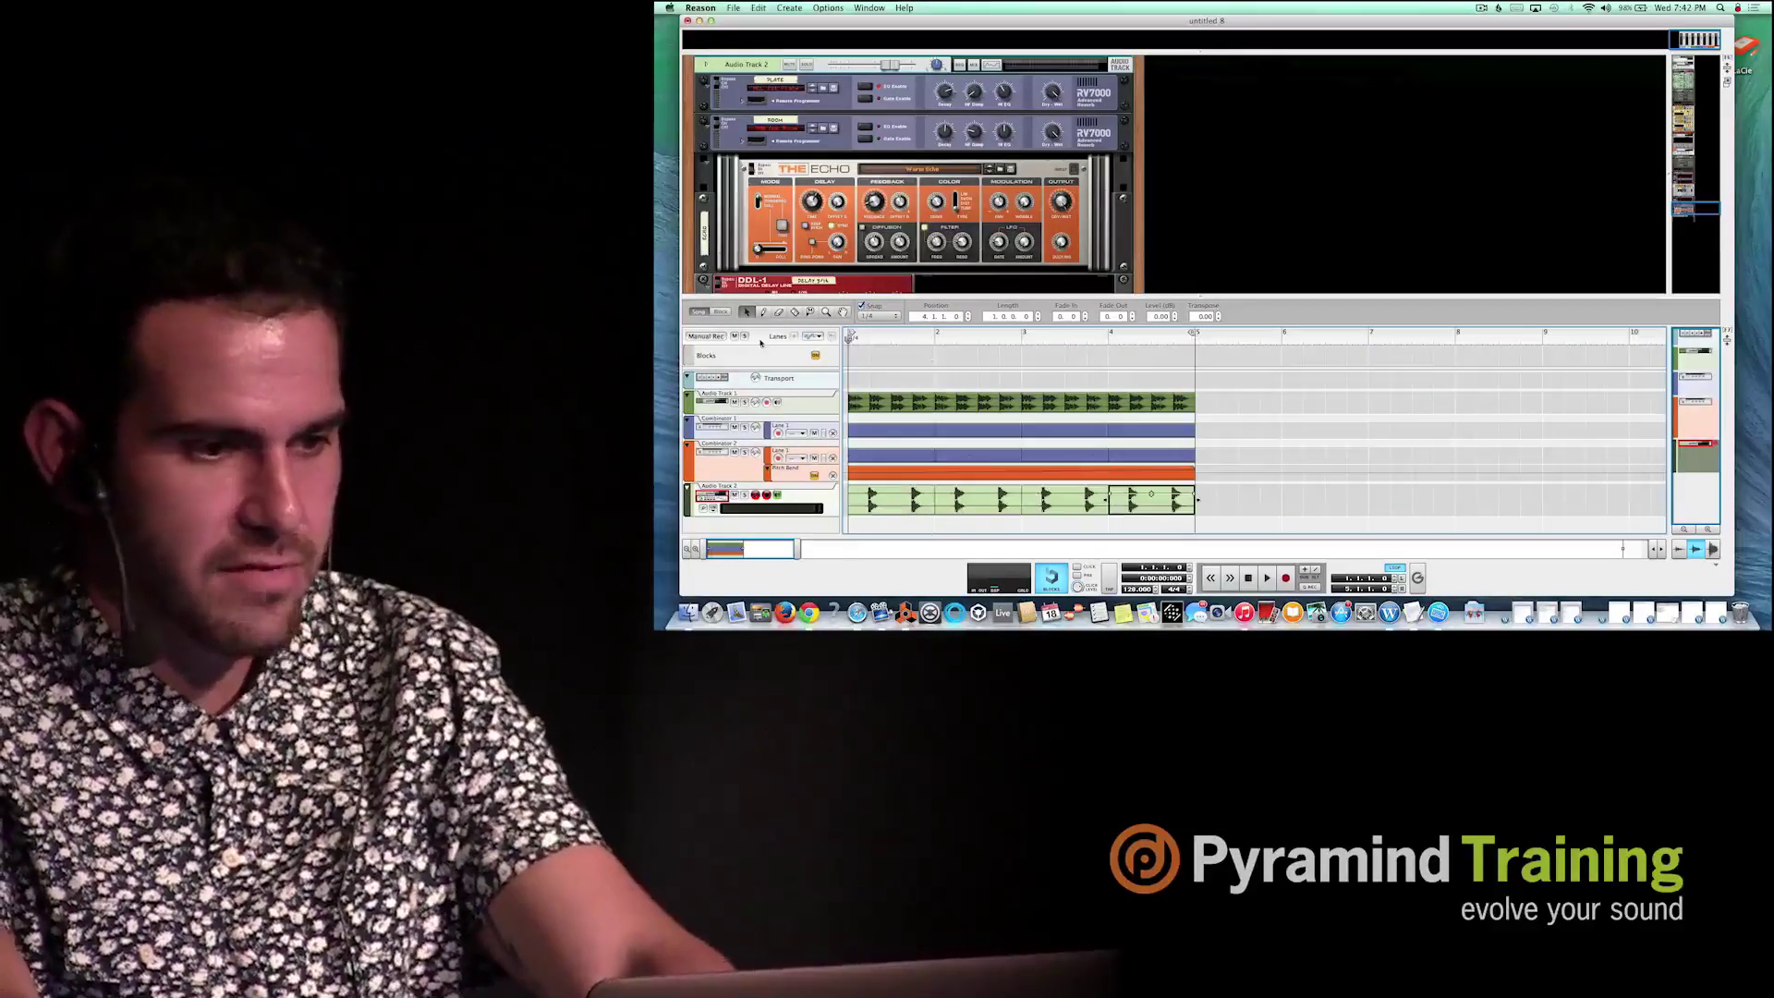
key(space)
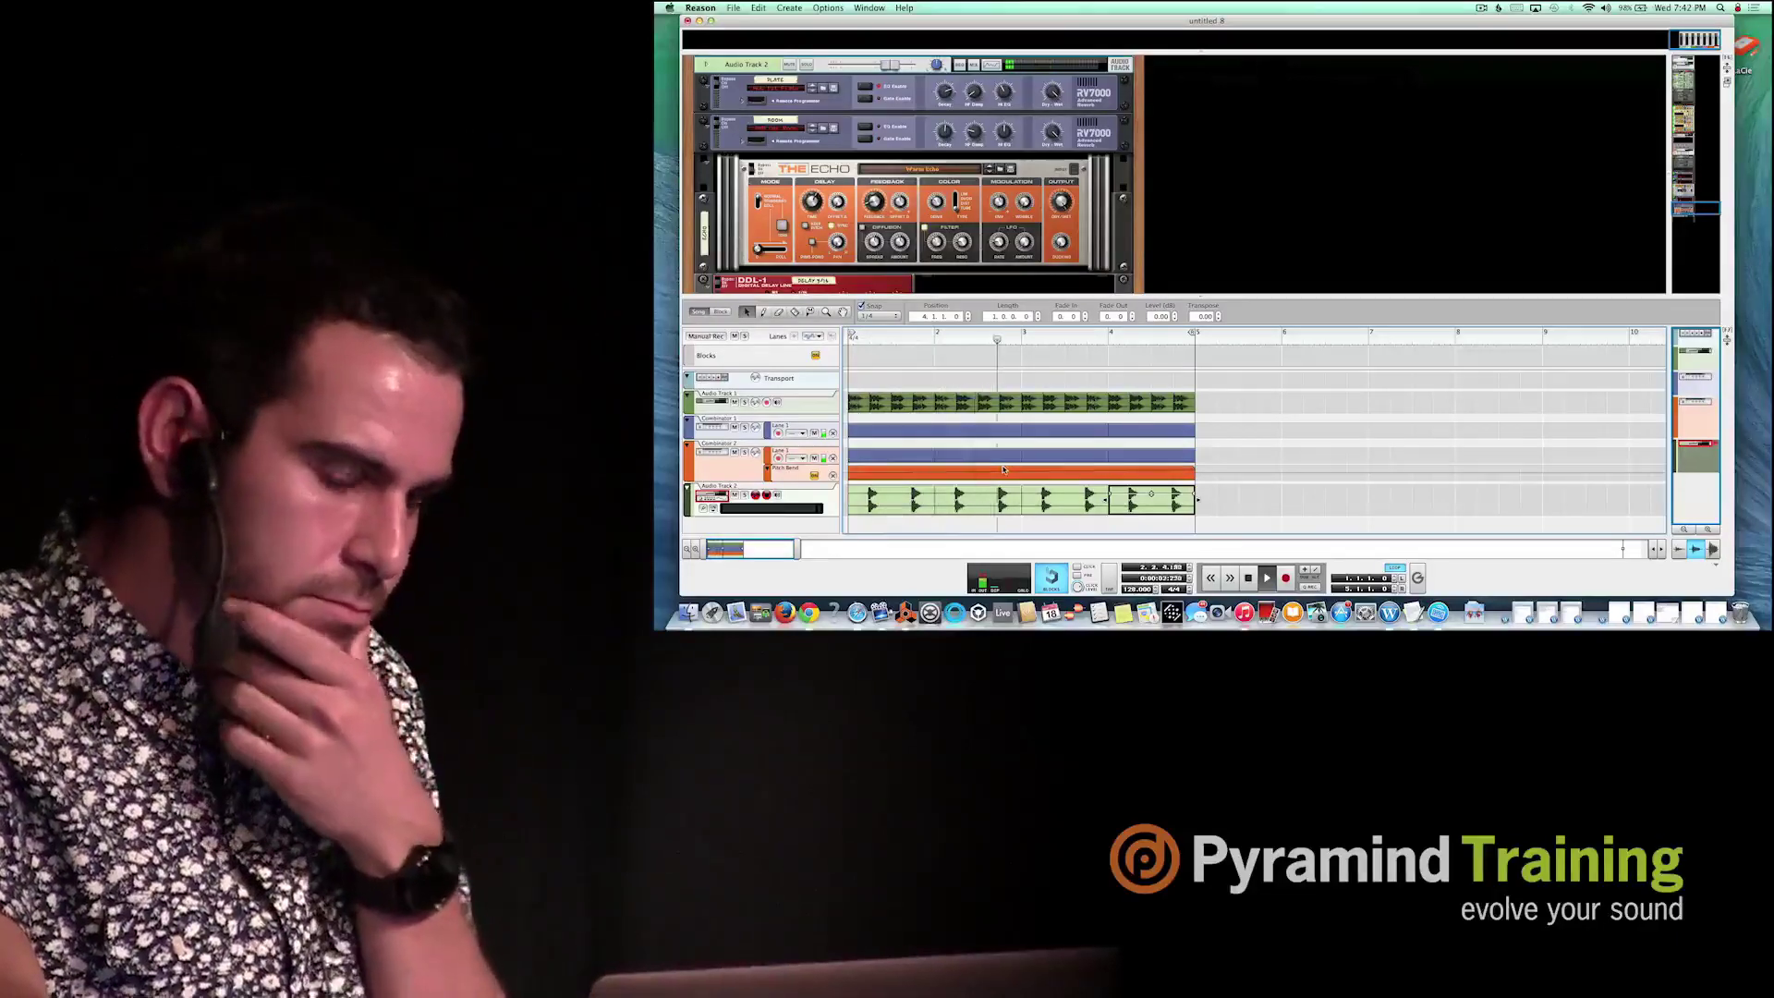
click(693, 550)
click(688, 551)
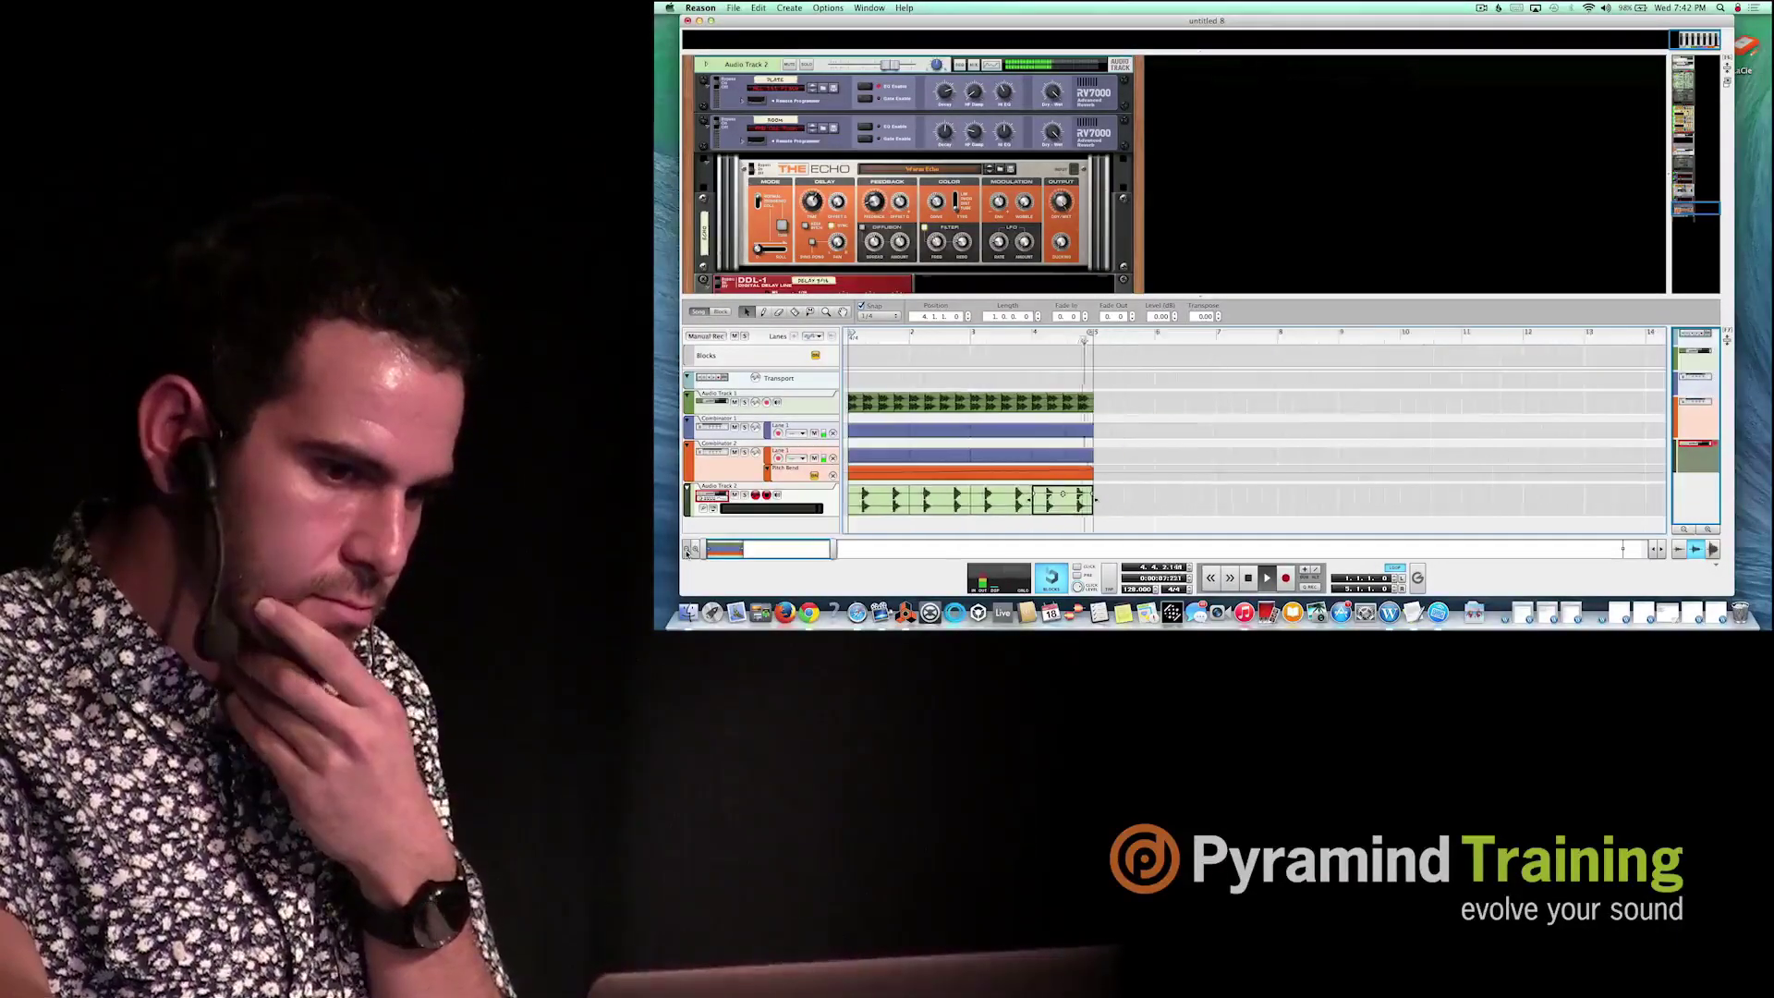
click(687, 550)
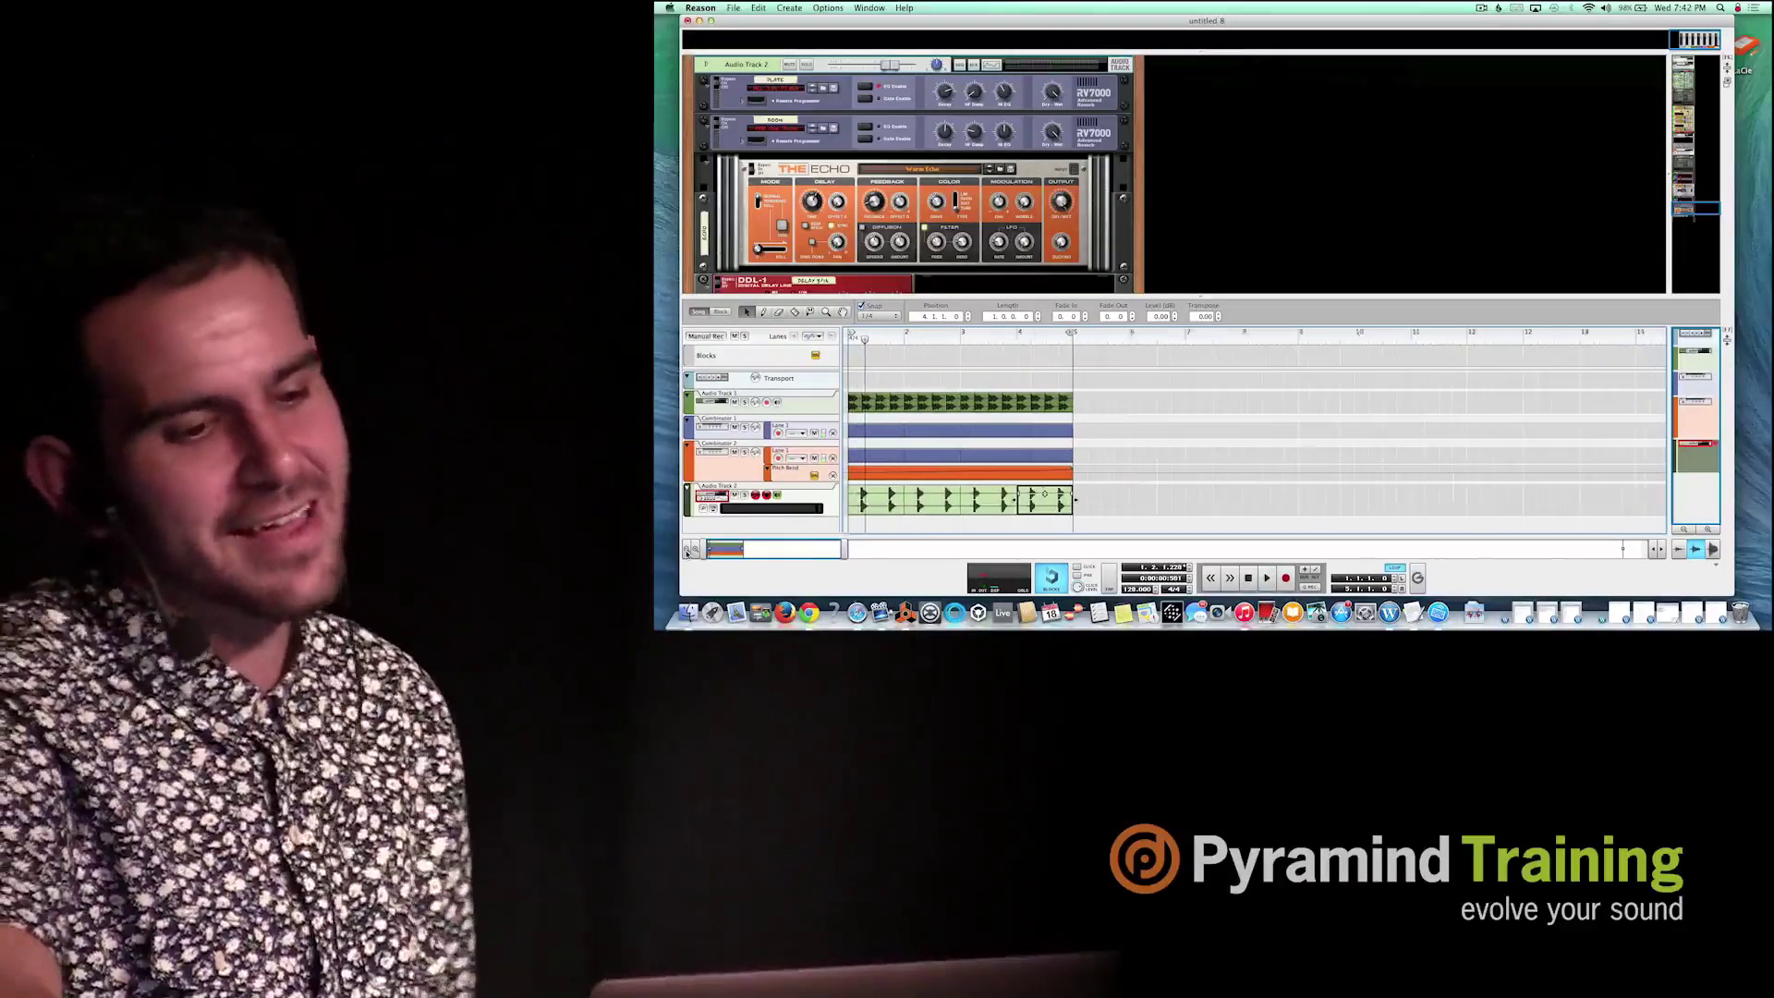
click(687, 550)
click(688, 551)
click(688, 551)
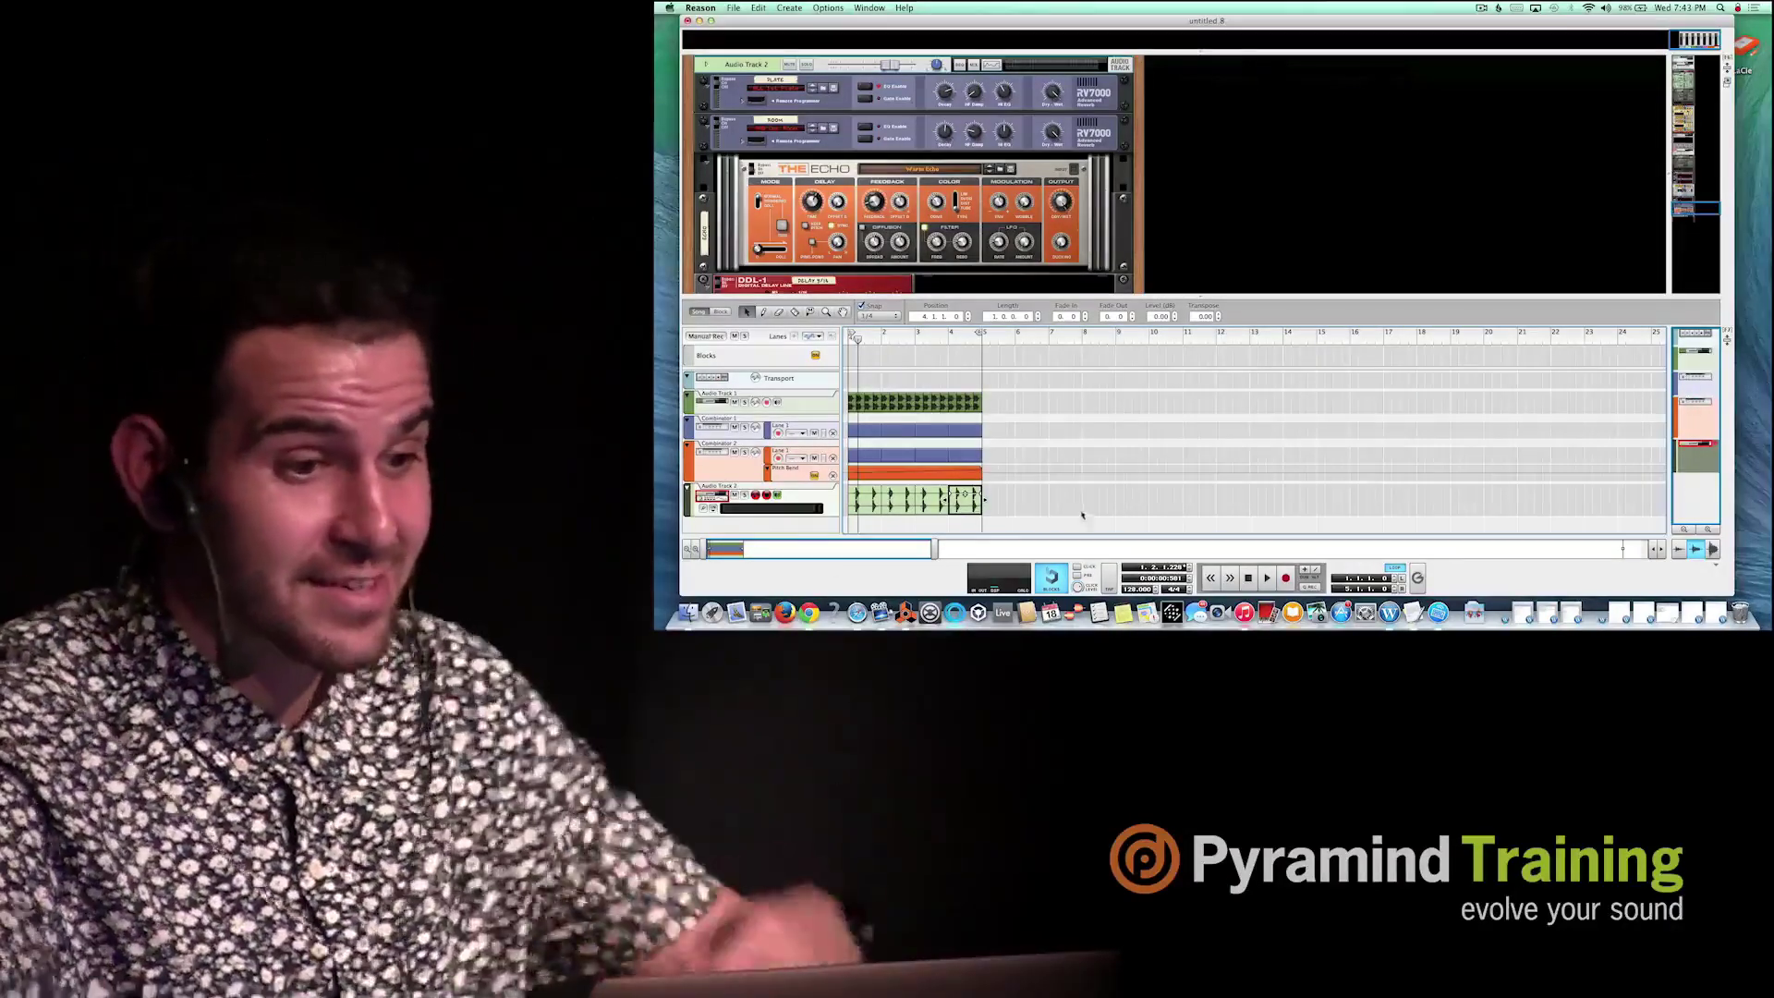
click(1016, 499)
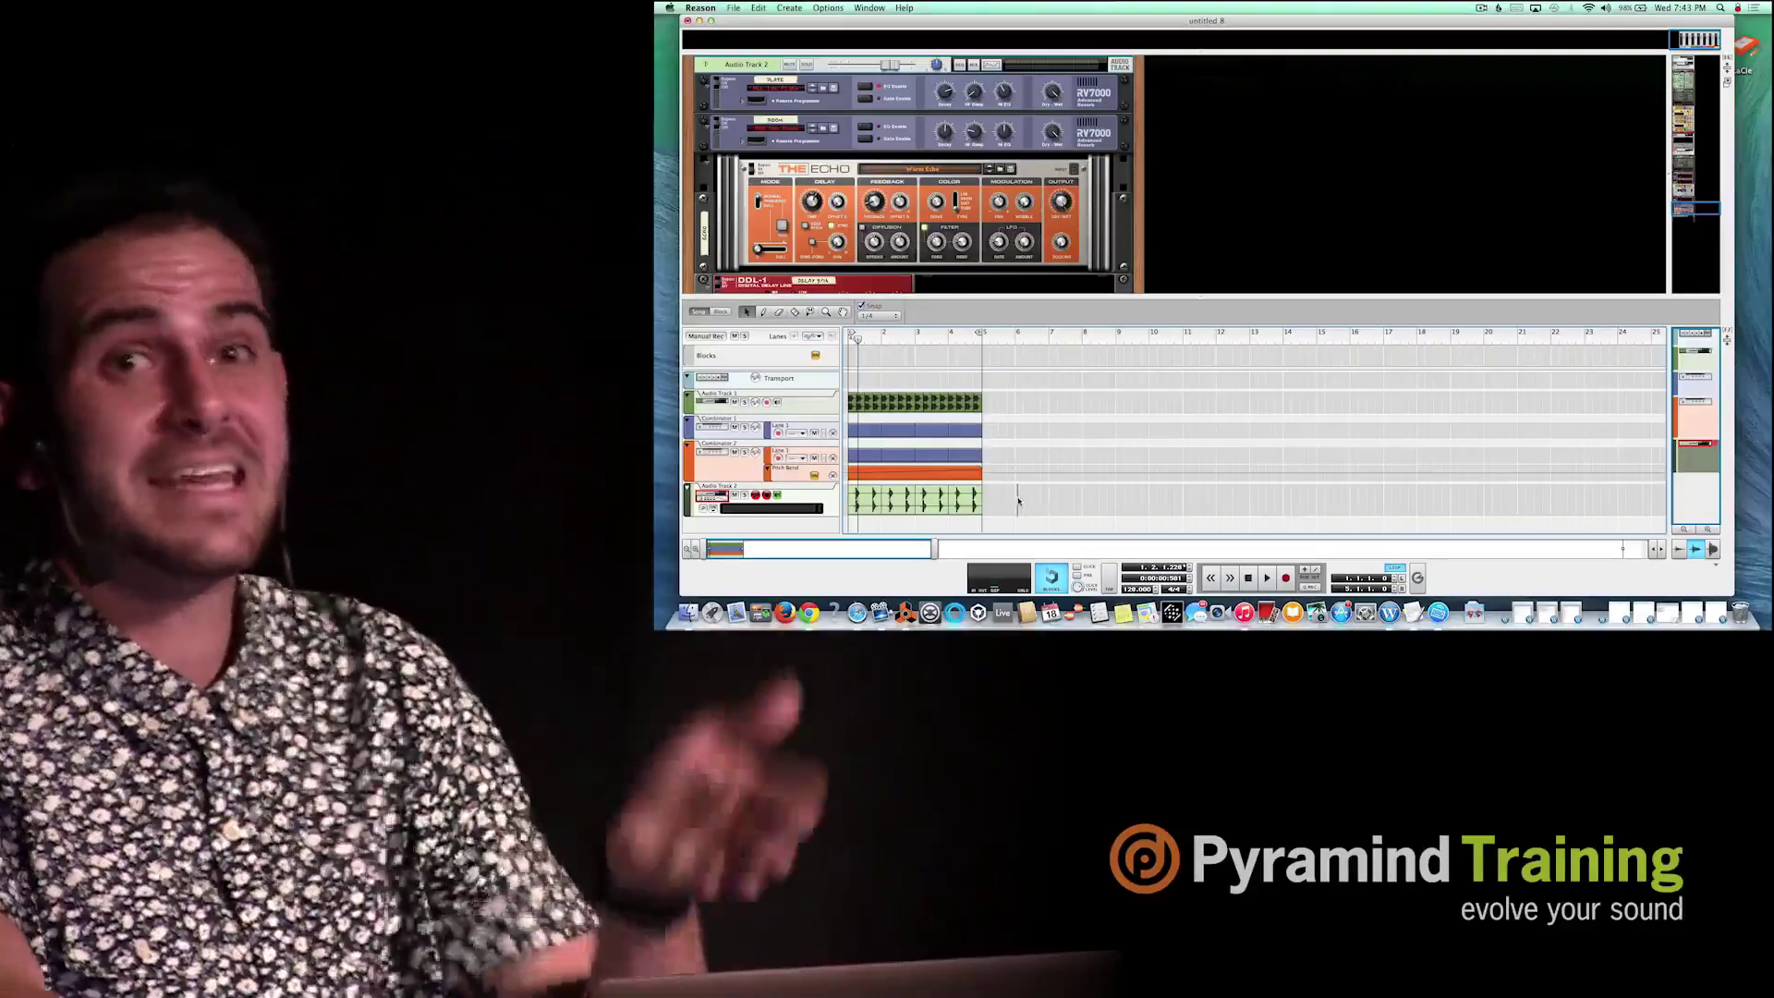
Duplicate the four-bar section of all clips out to bar 17 and move the loop end to bar 17.
drag(1017, 497, 846, 374)
key(super+d)
key(super+d)
key(super+d)
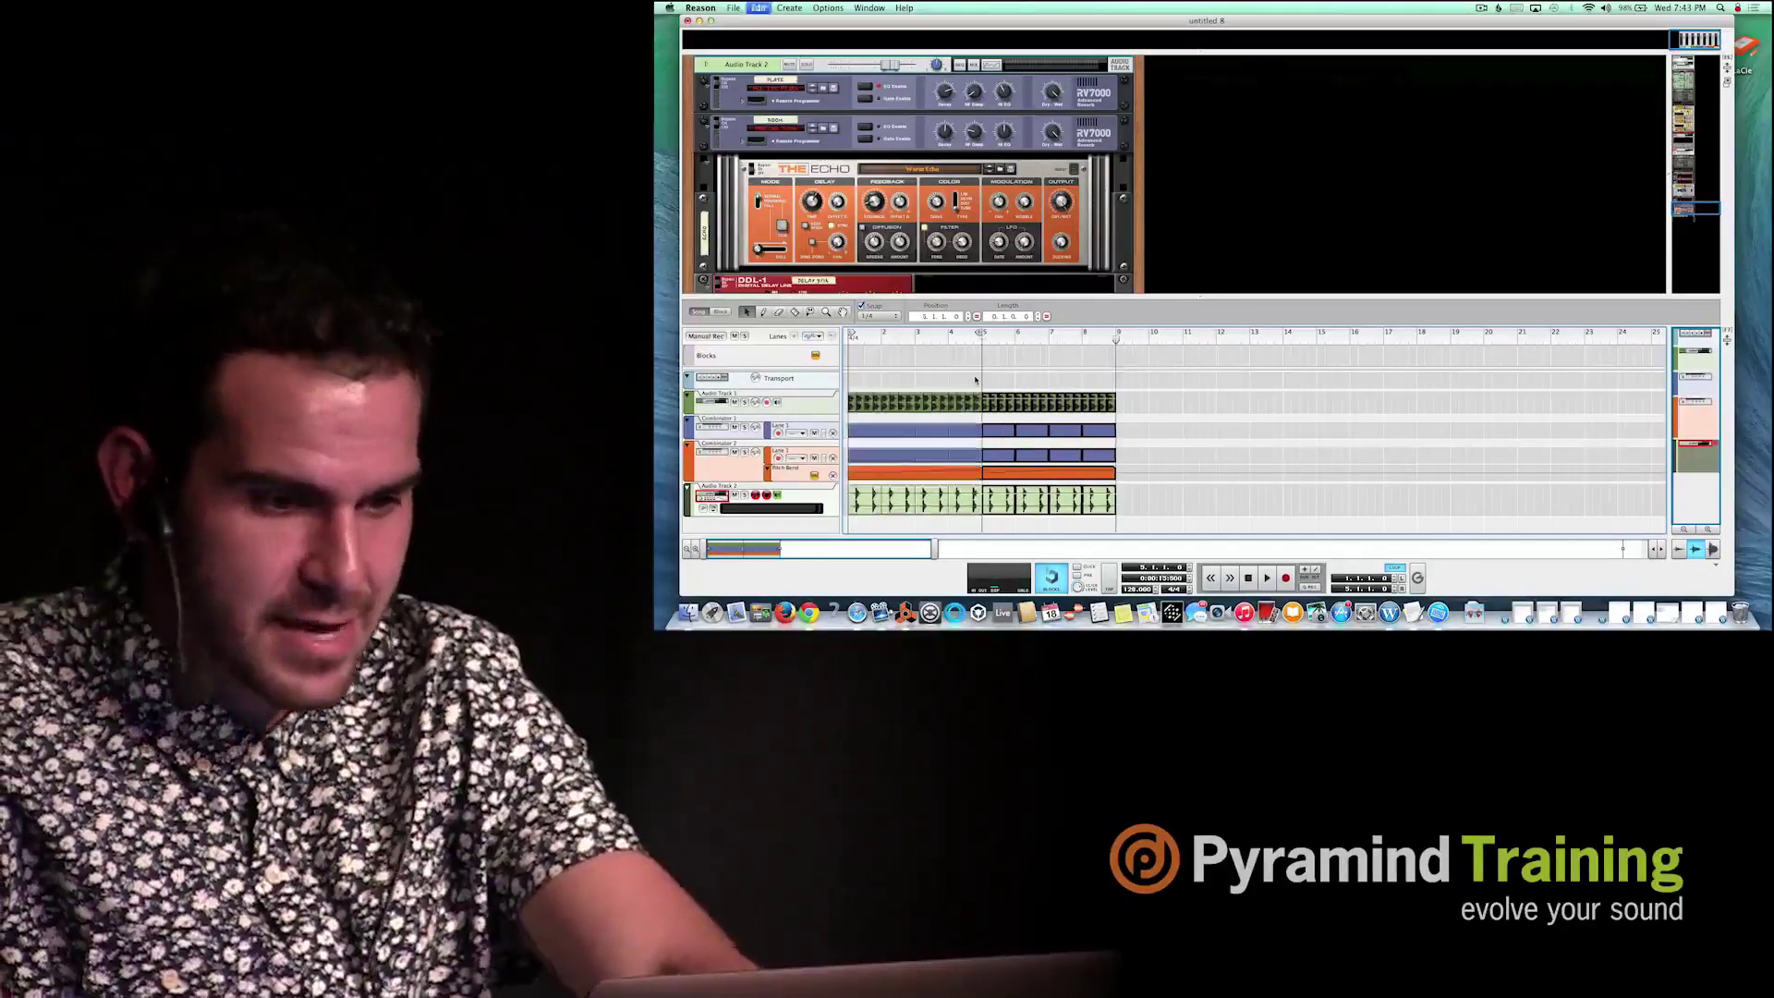
alt+click(1383, 337)
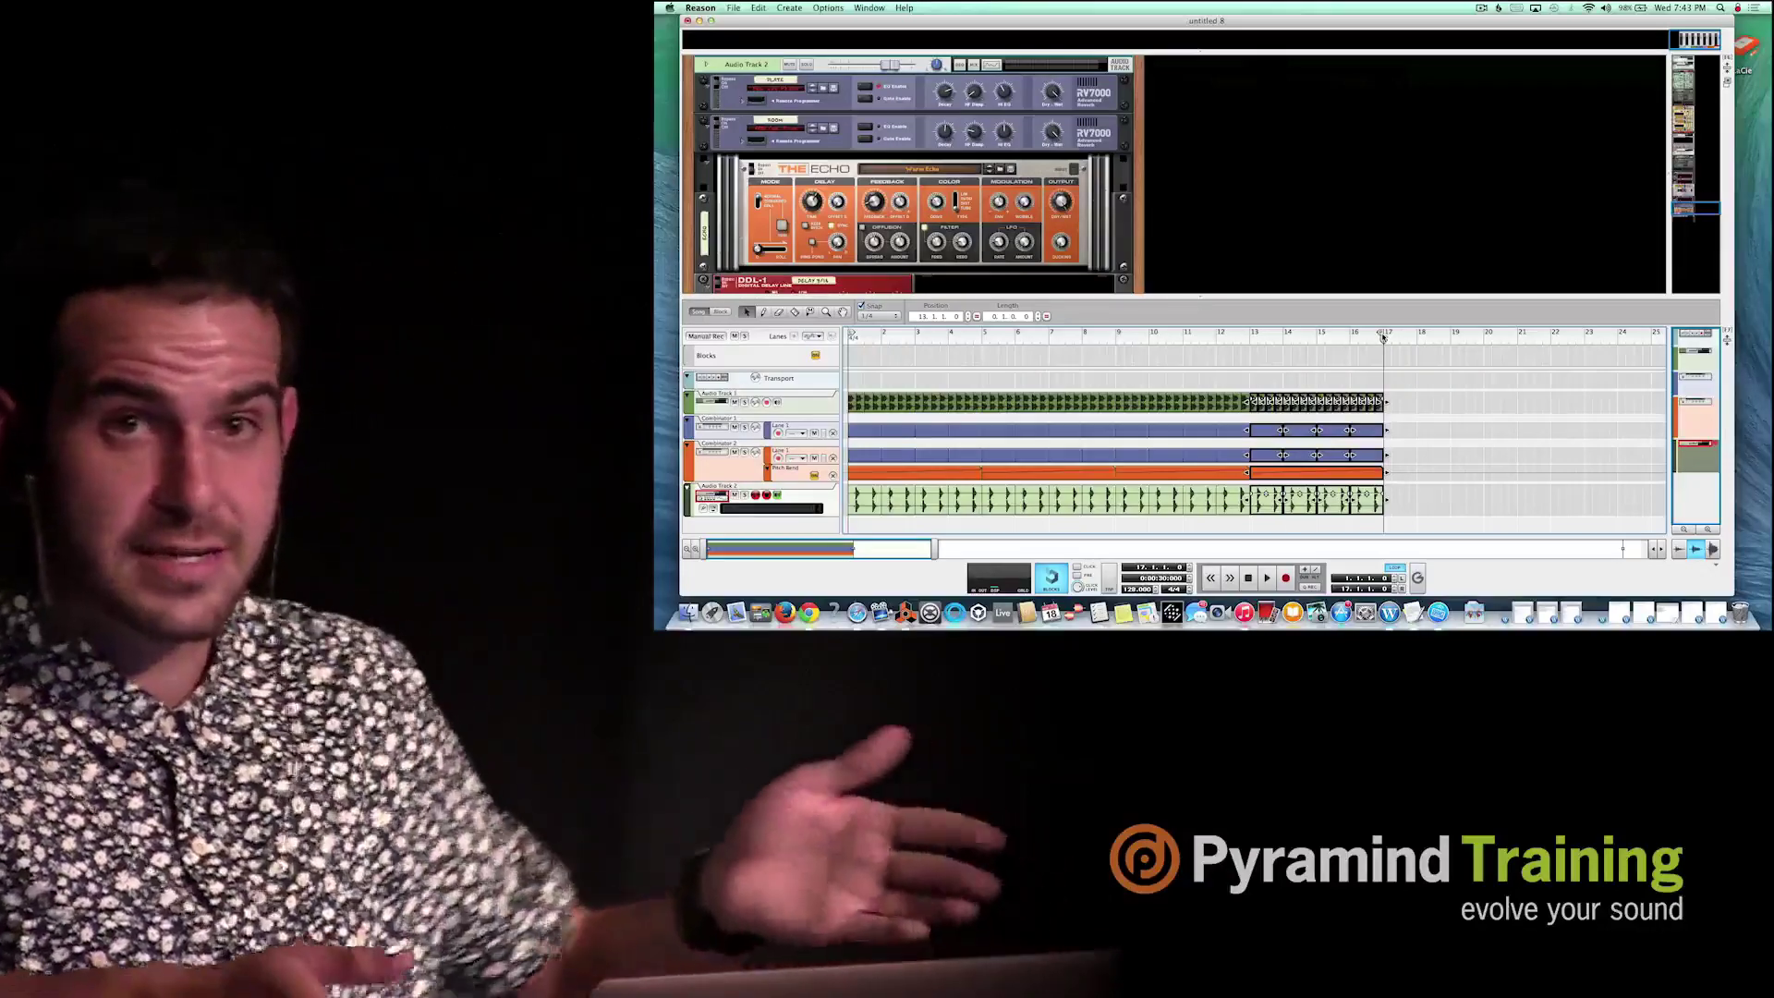
click(868, 525)
Delete the first two clap clips so the claps begin at bar 9.
click(974, 497)
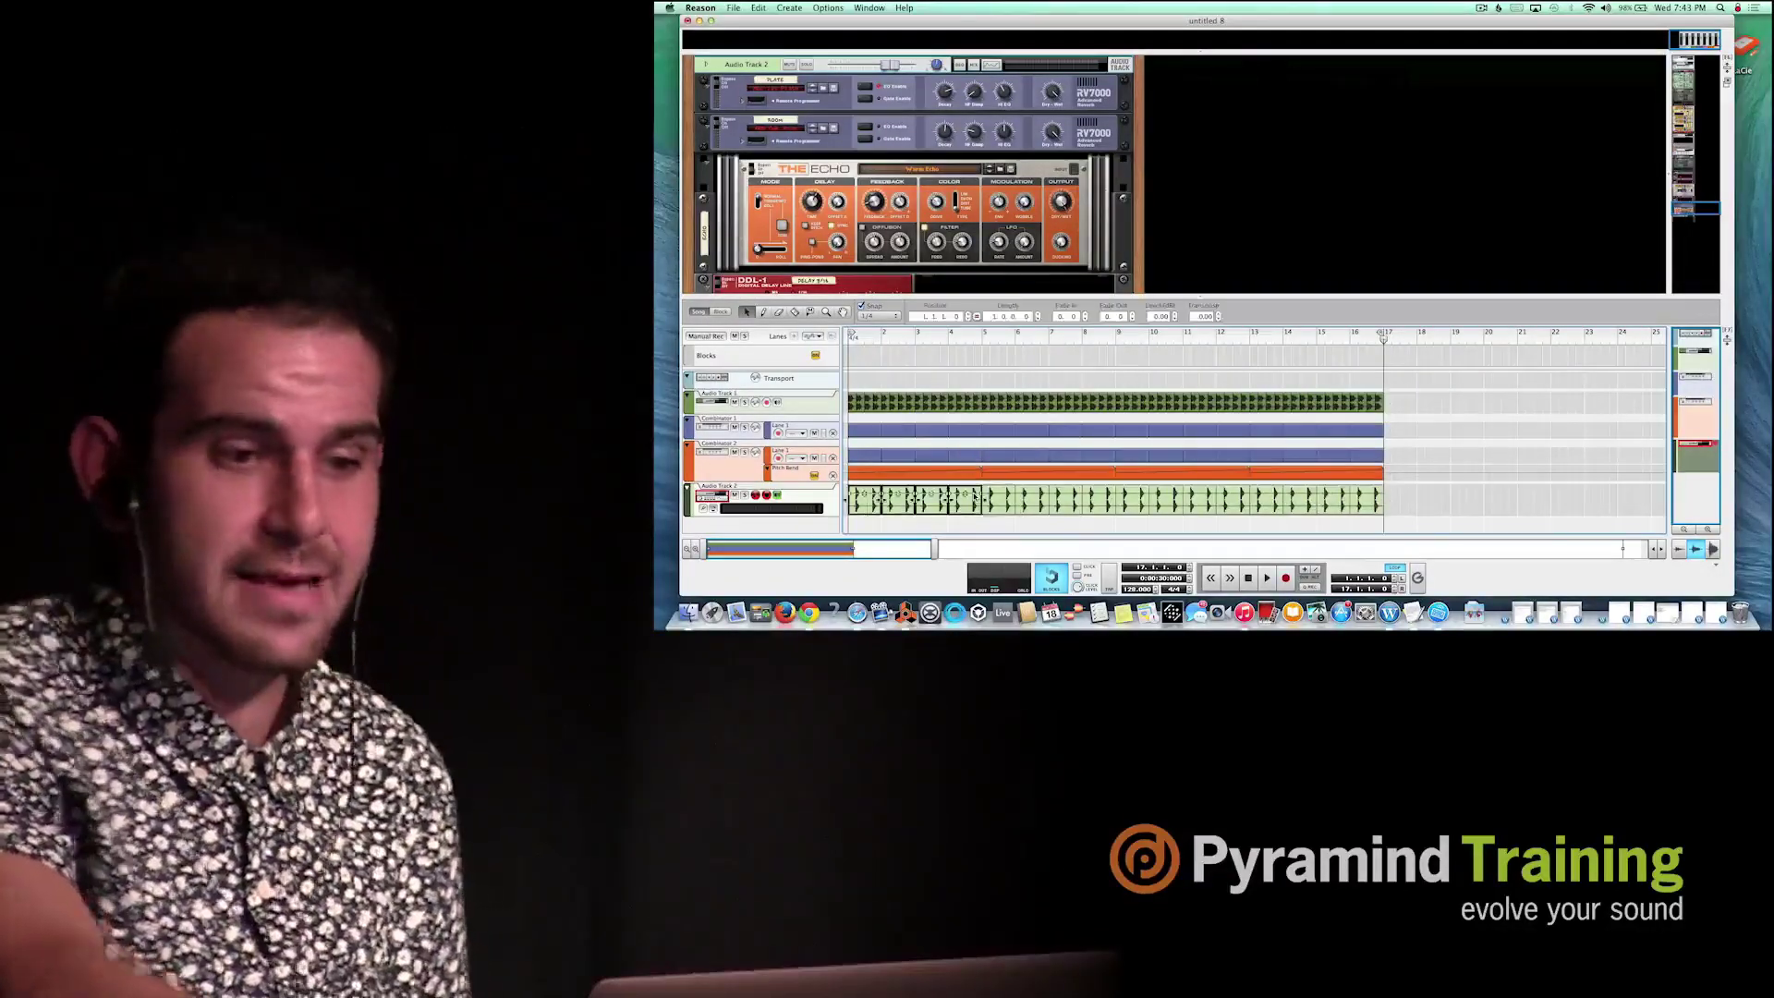
key(Delete)
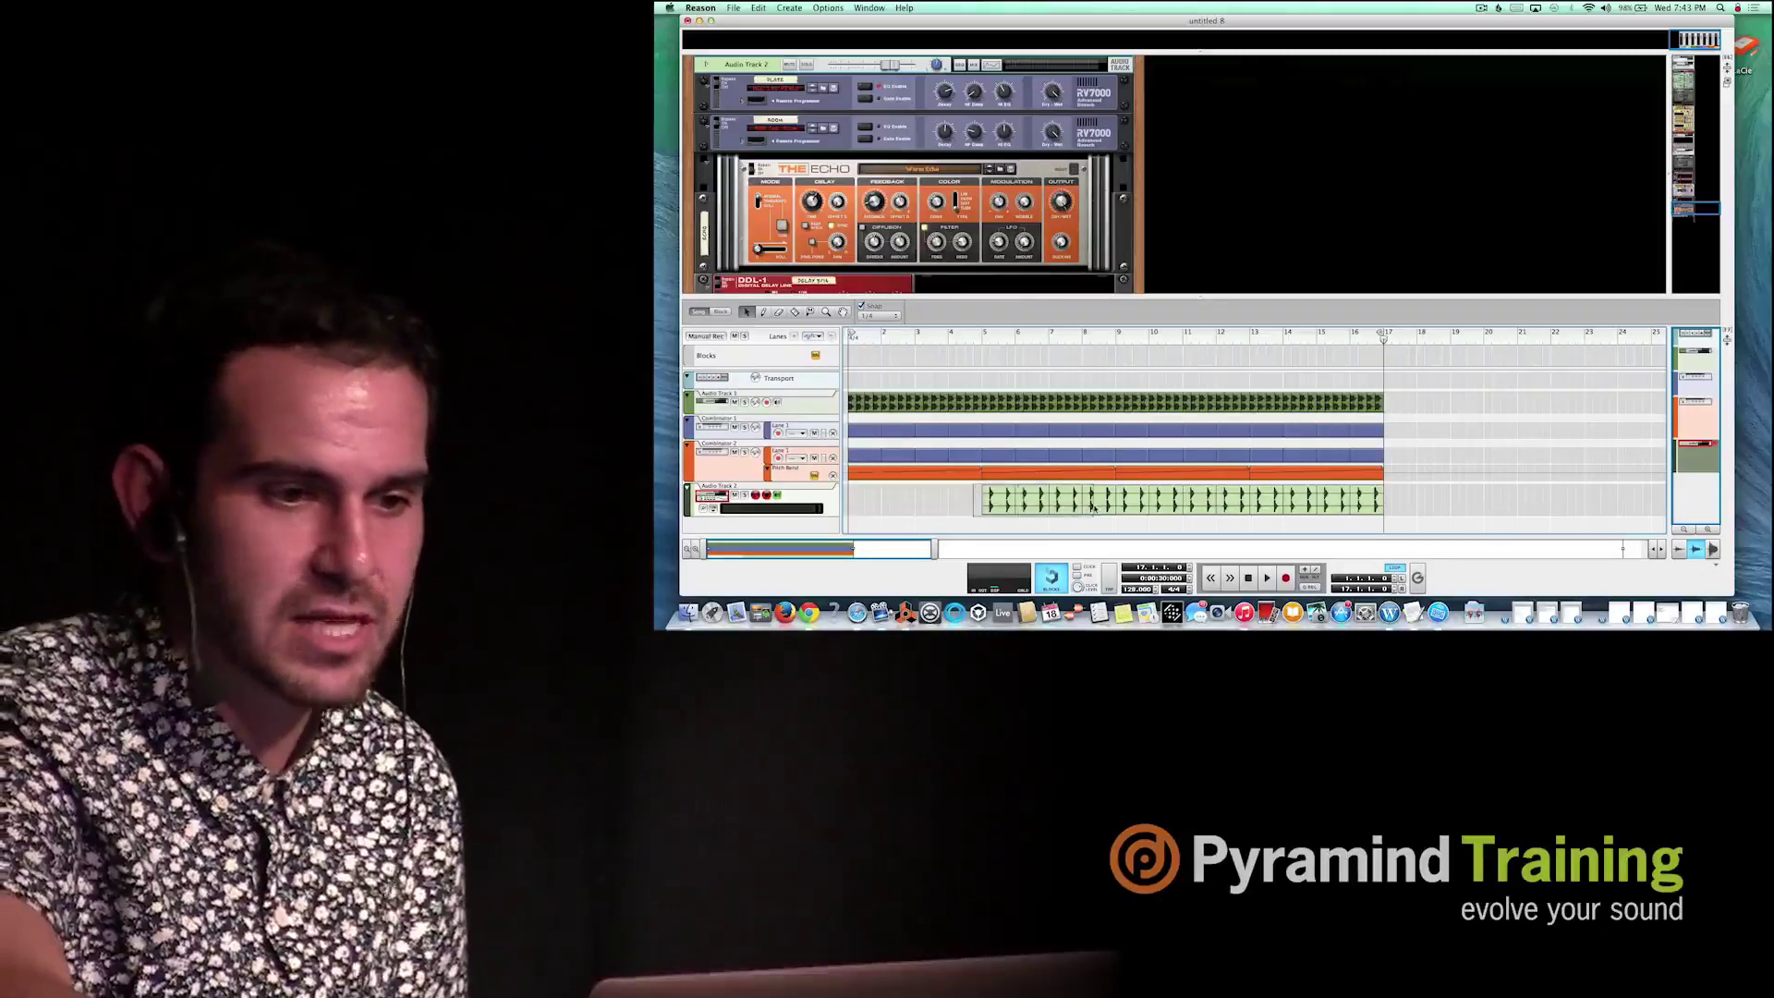
click(1093, 503)
key(Delete)
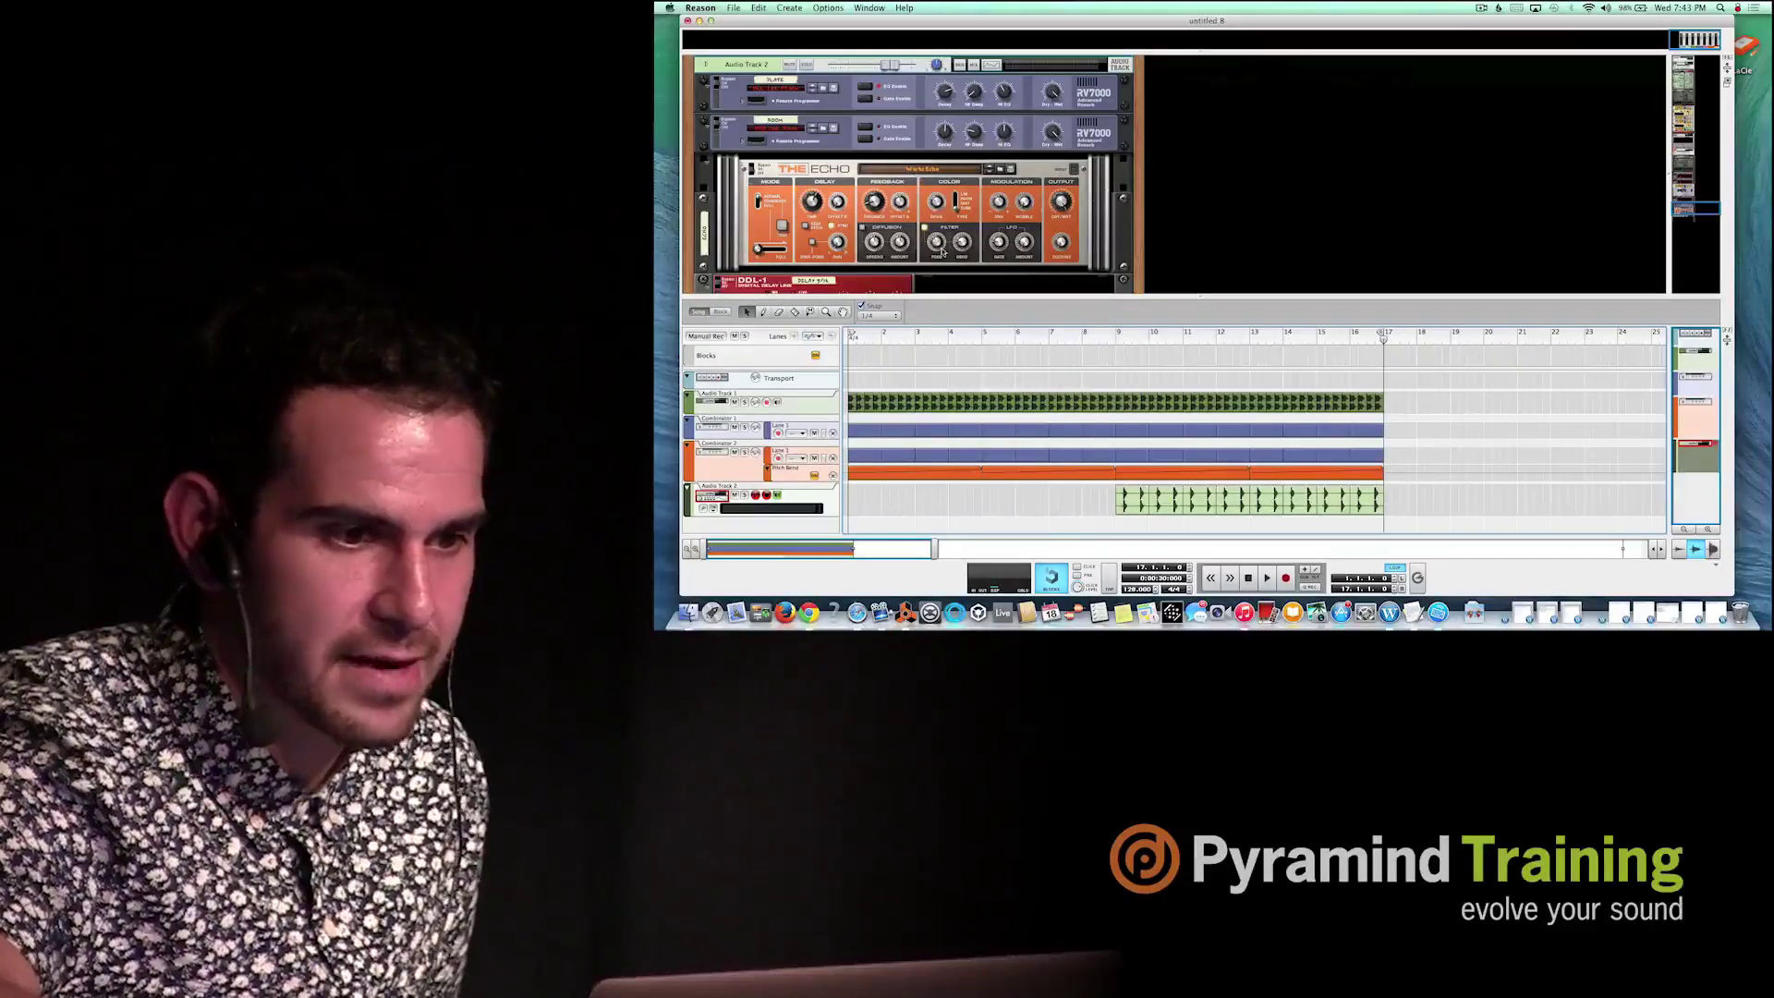
click(790, 8)
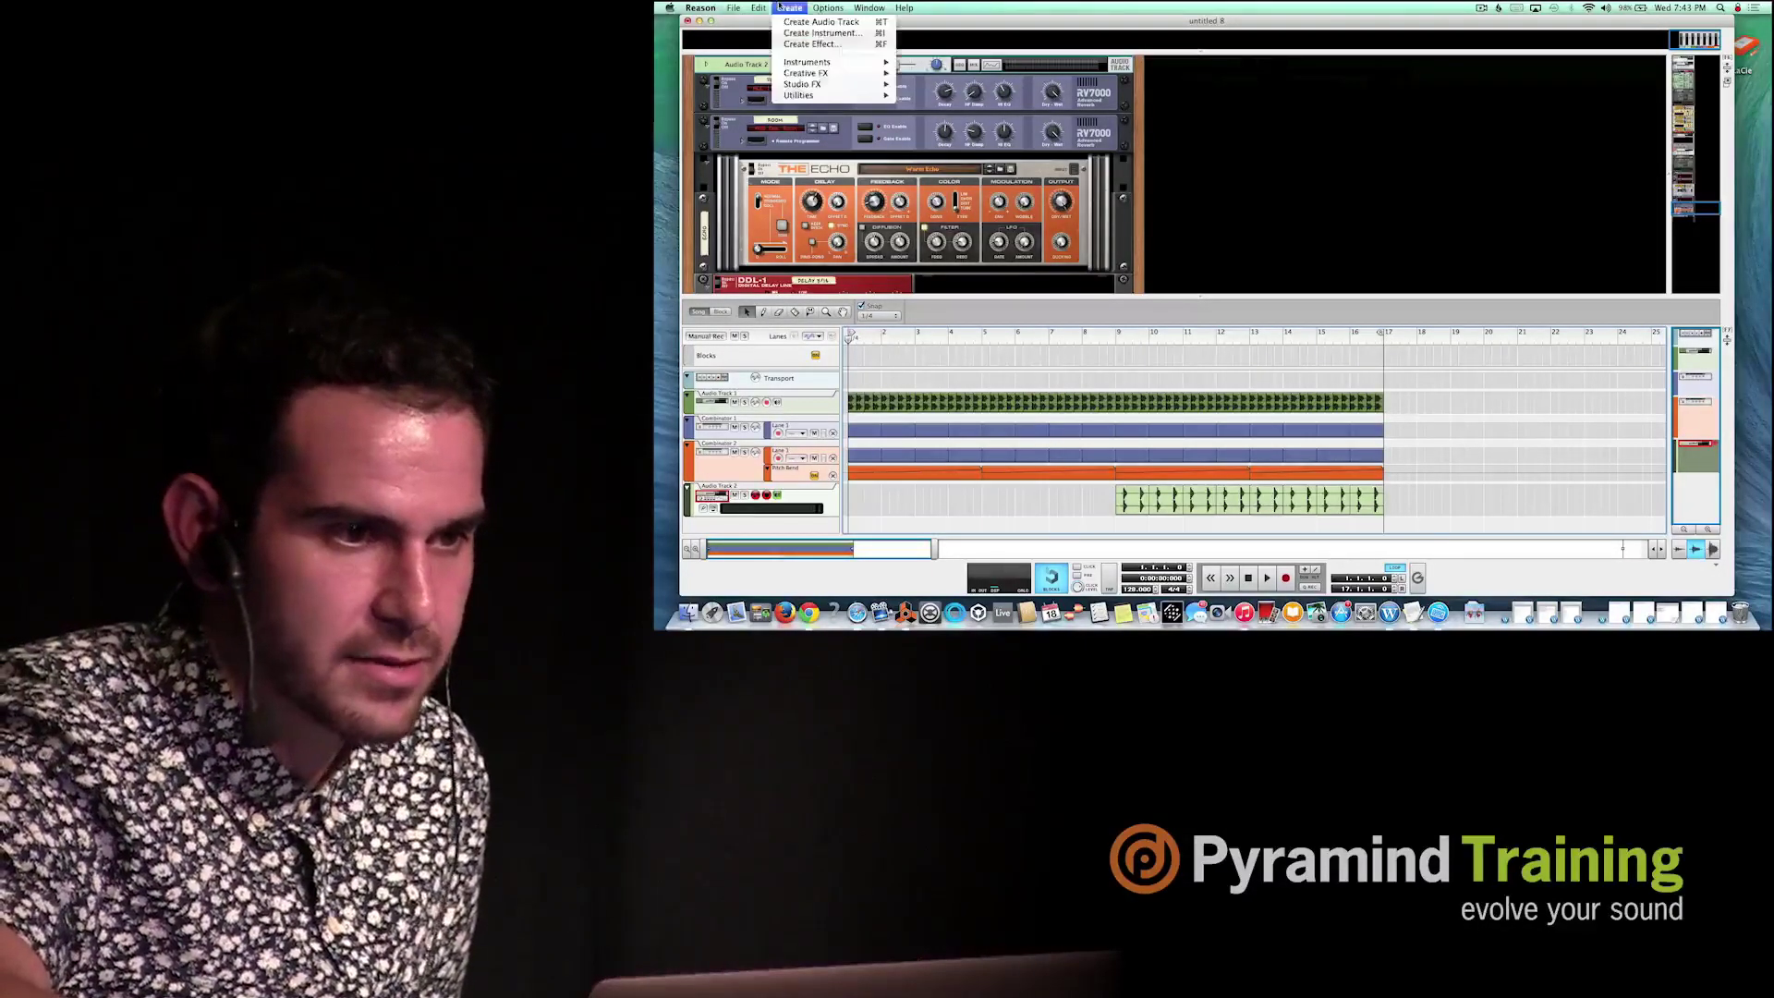
Add Audio Track 3 and import the 128 Clap Rev.wav loop onto it.
click(781, 20)
click(757, 7)
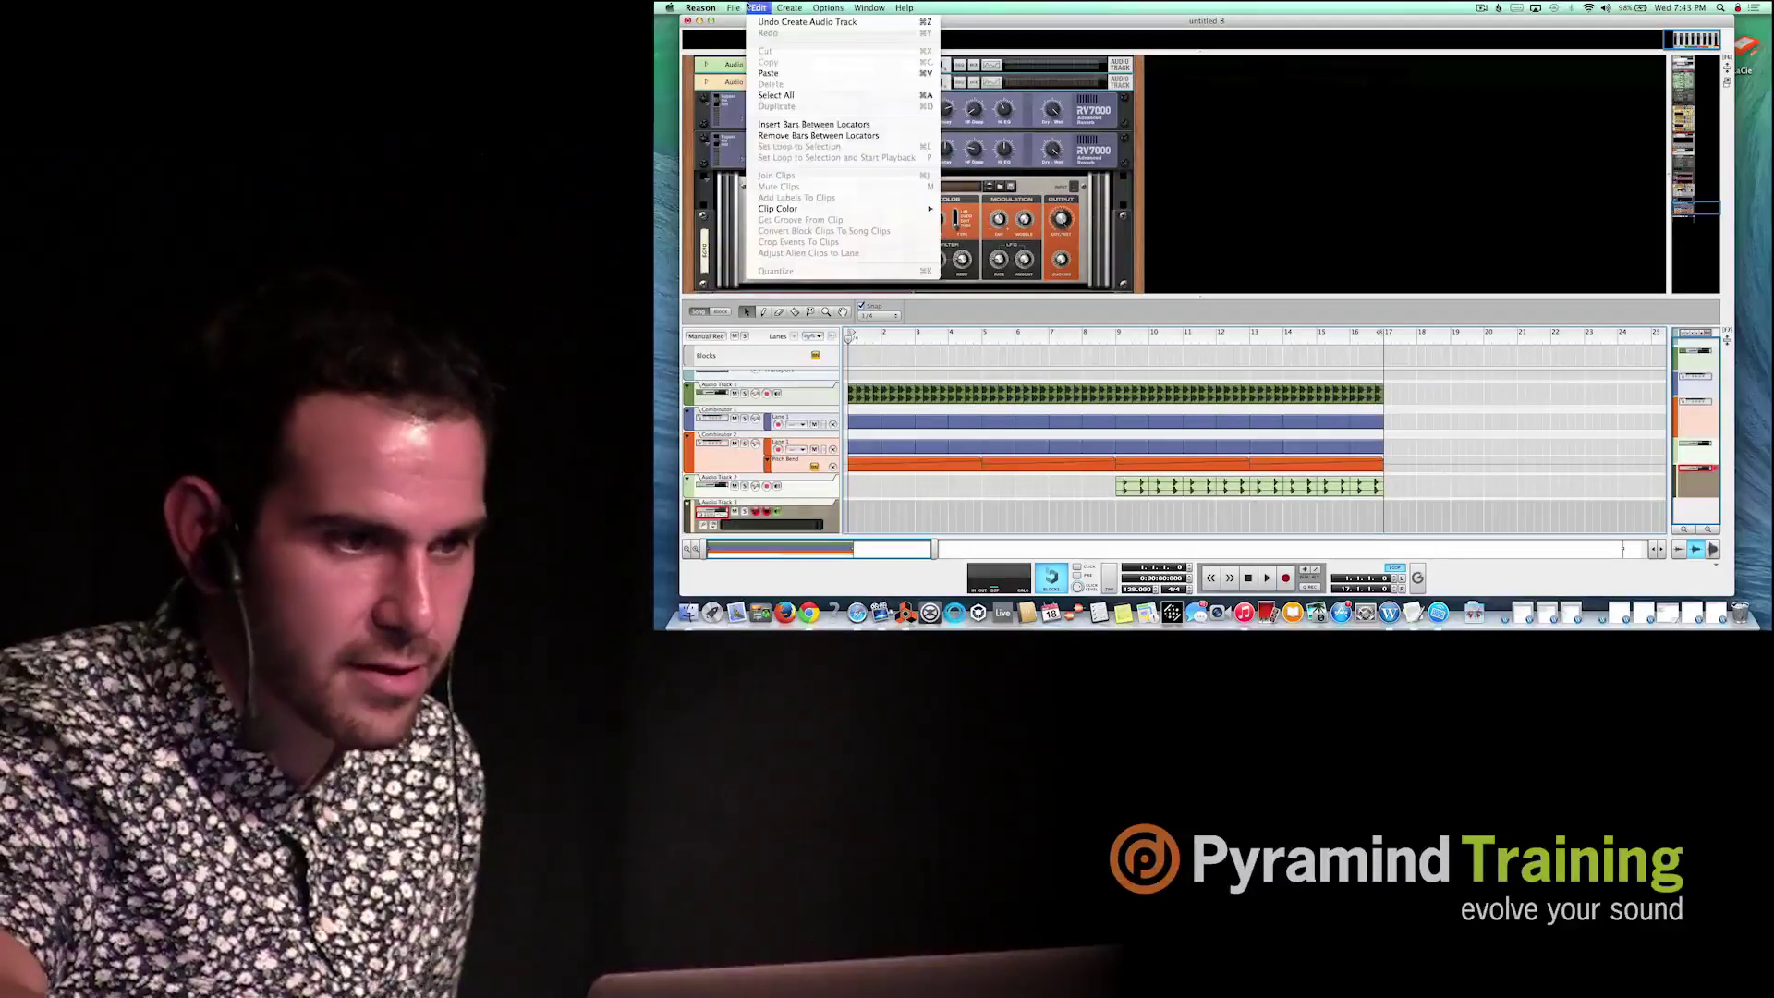
click(785, 163)
click(901, 97)
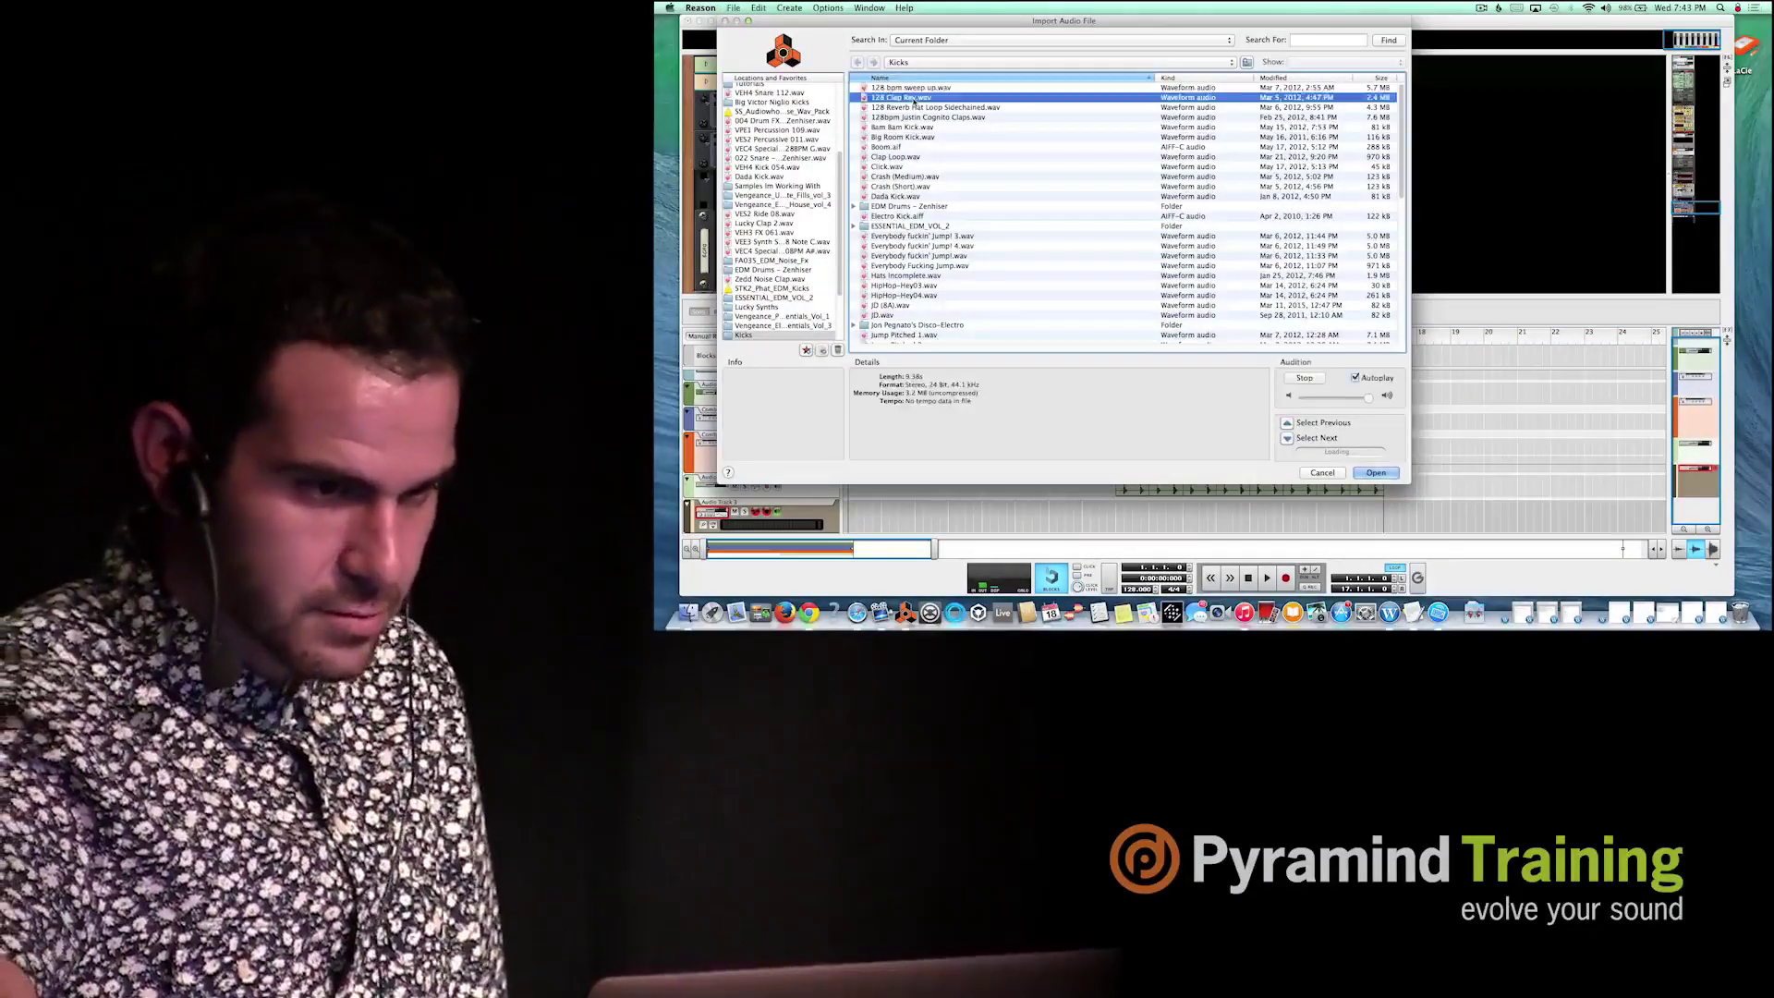
click(1376, 472)
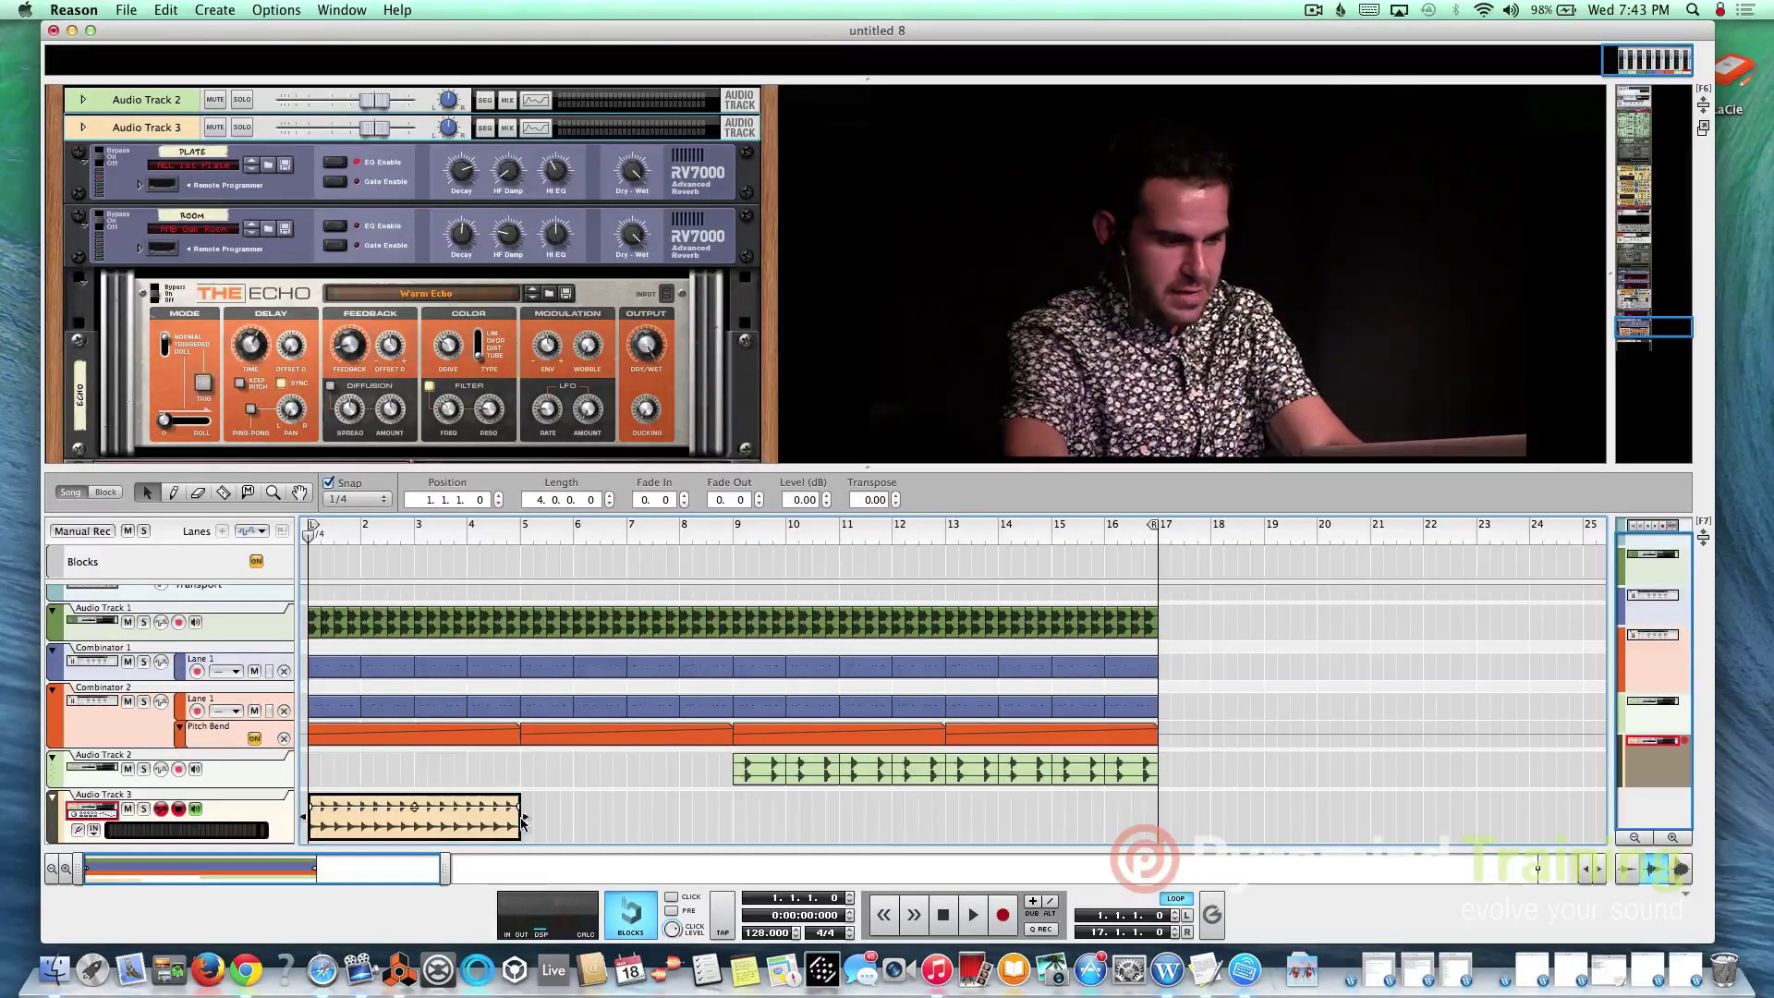
Extend the clap loop to repeat until bar 9, play back, and unmute the track.
drag(666, 823, 732, 817)
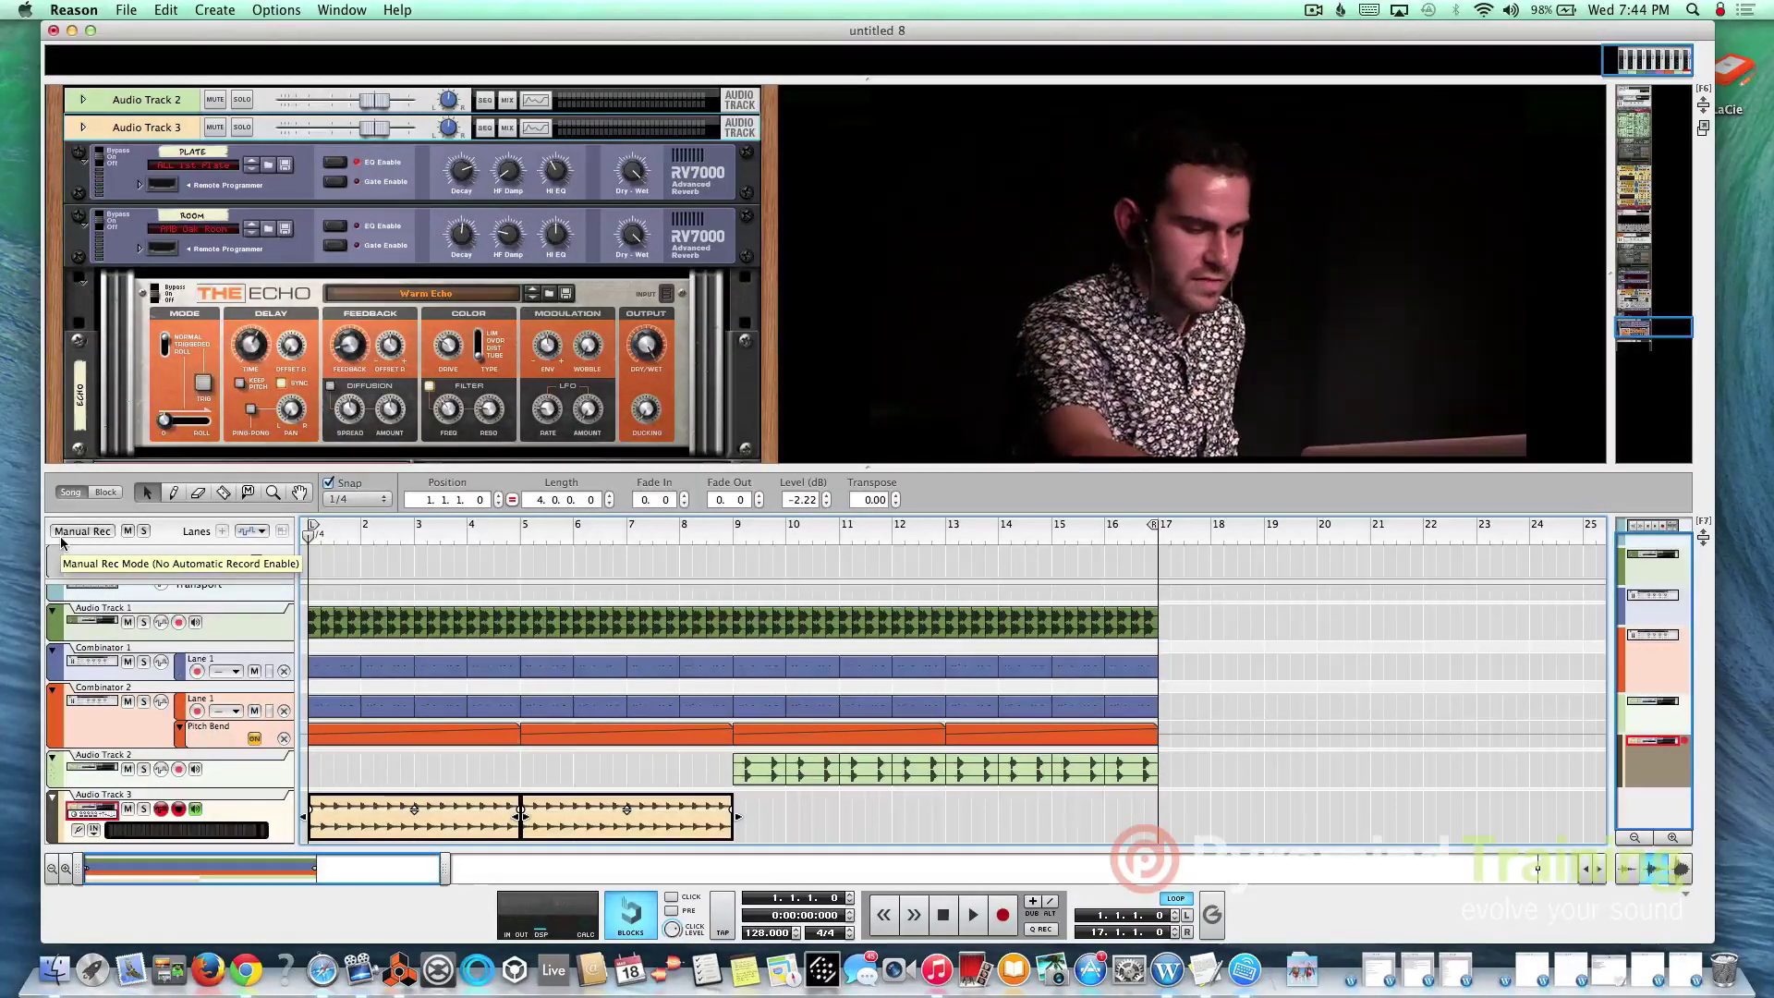
key(space)
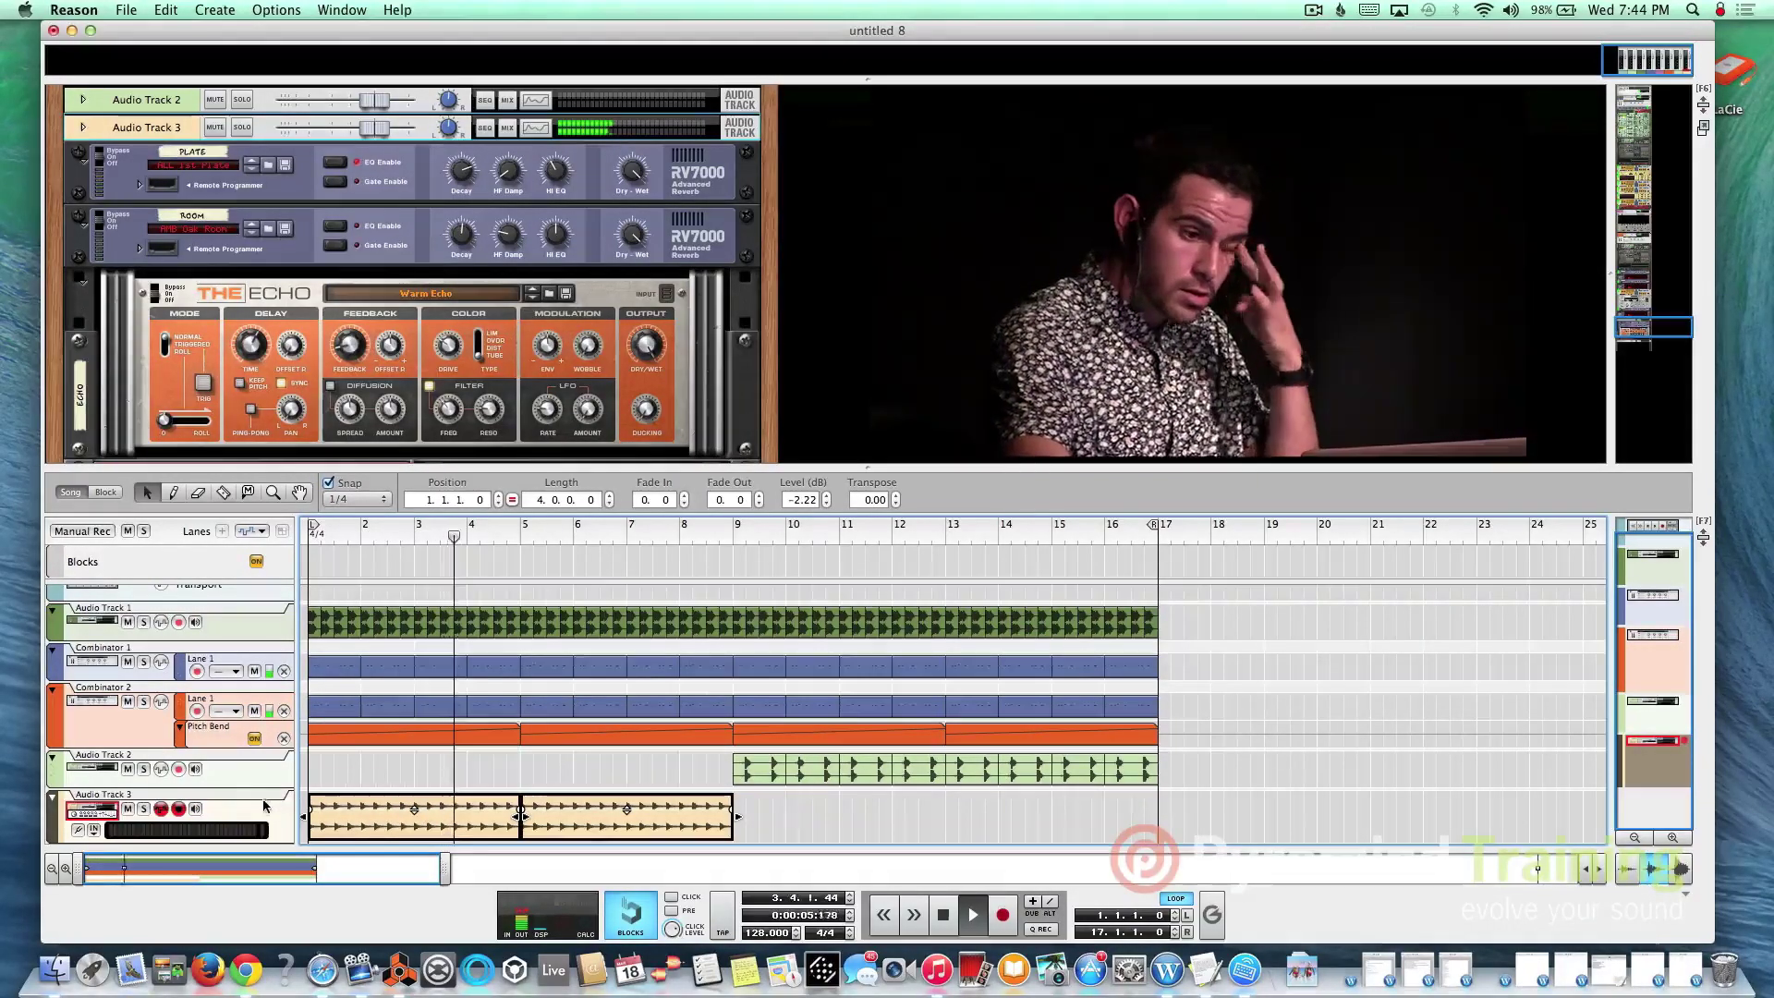
click(146, 809)
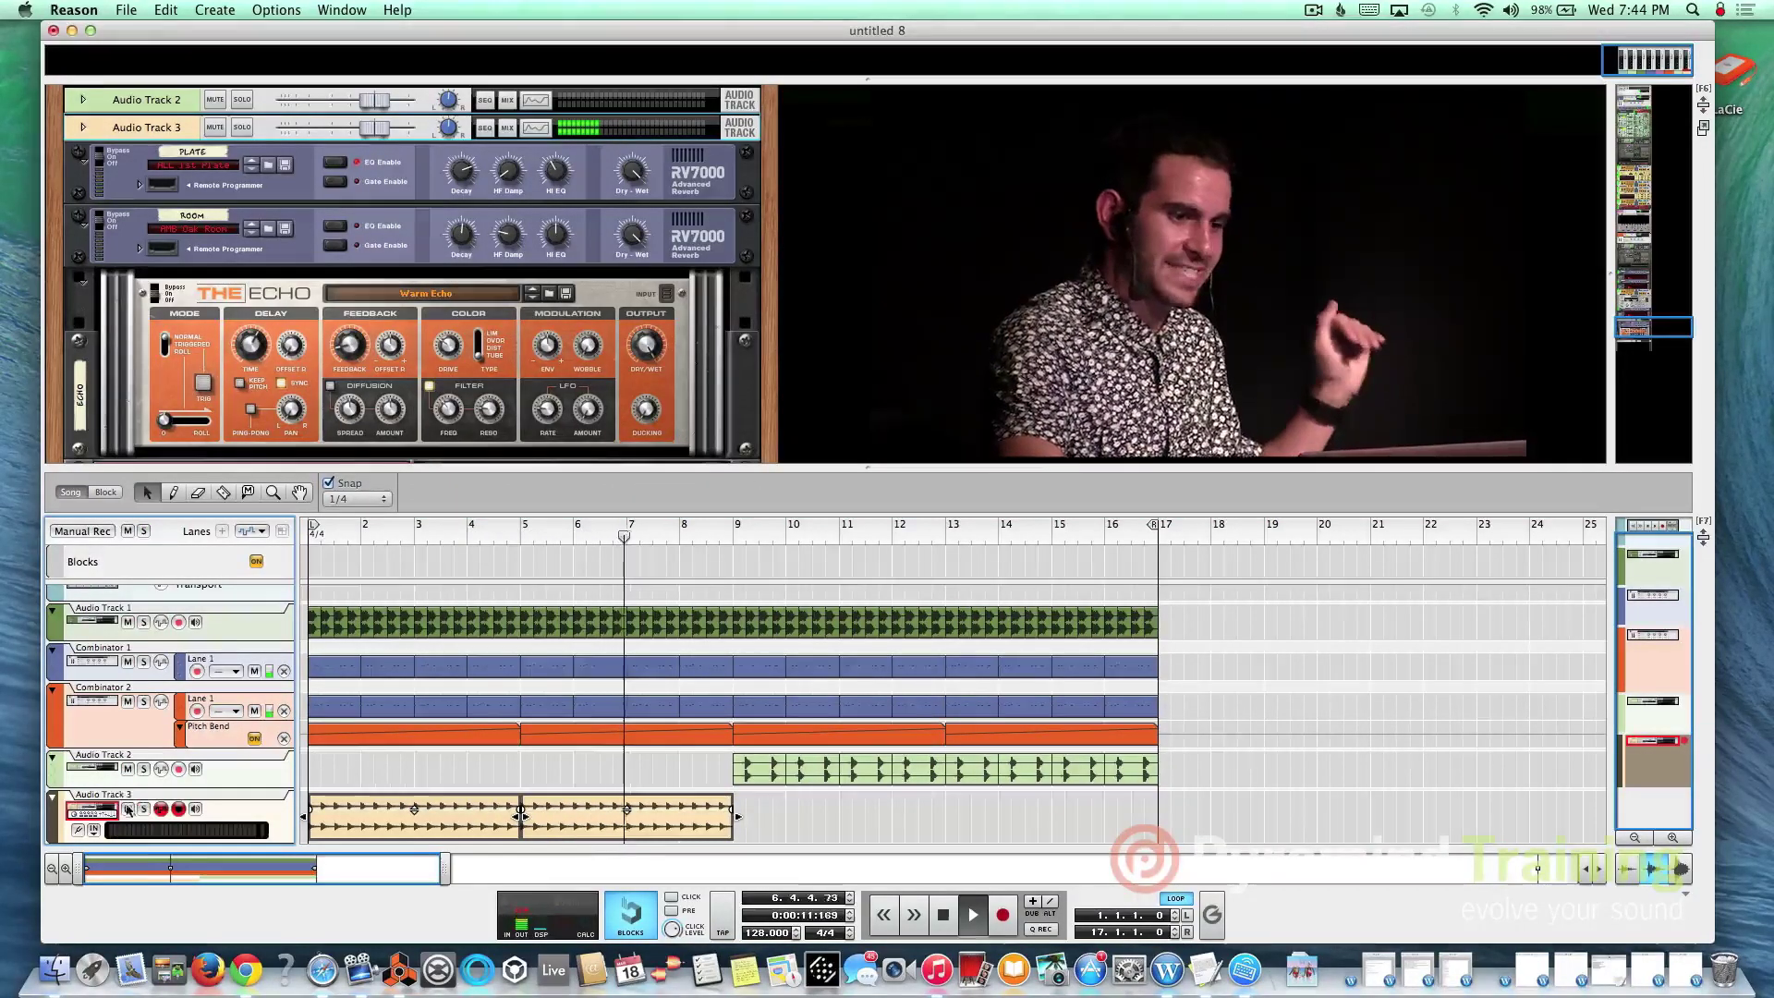
click(126, 809)
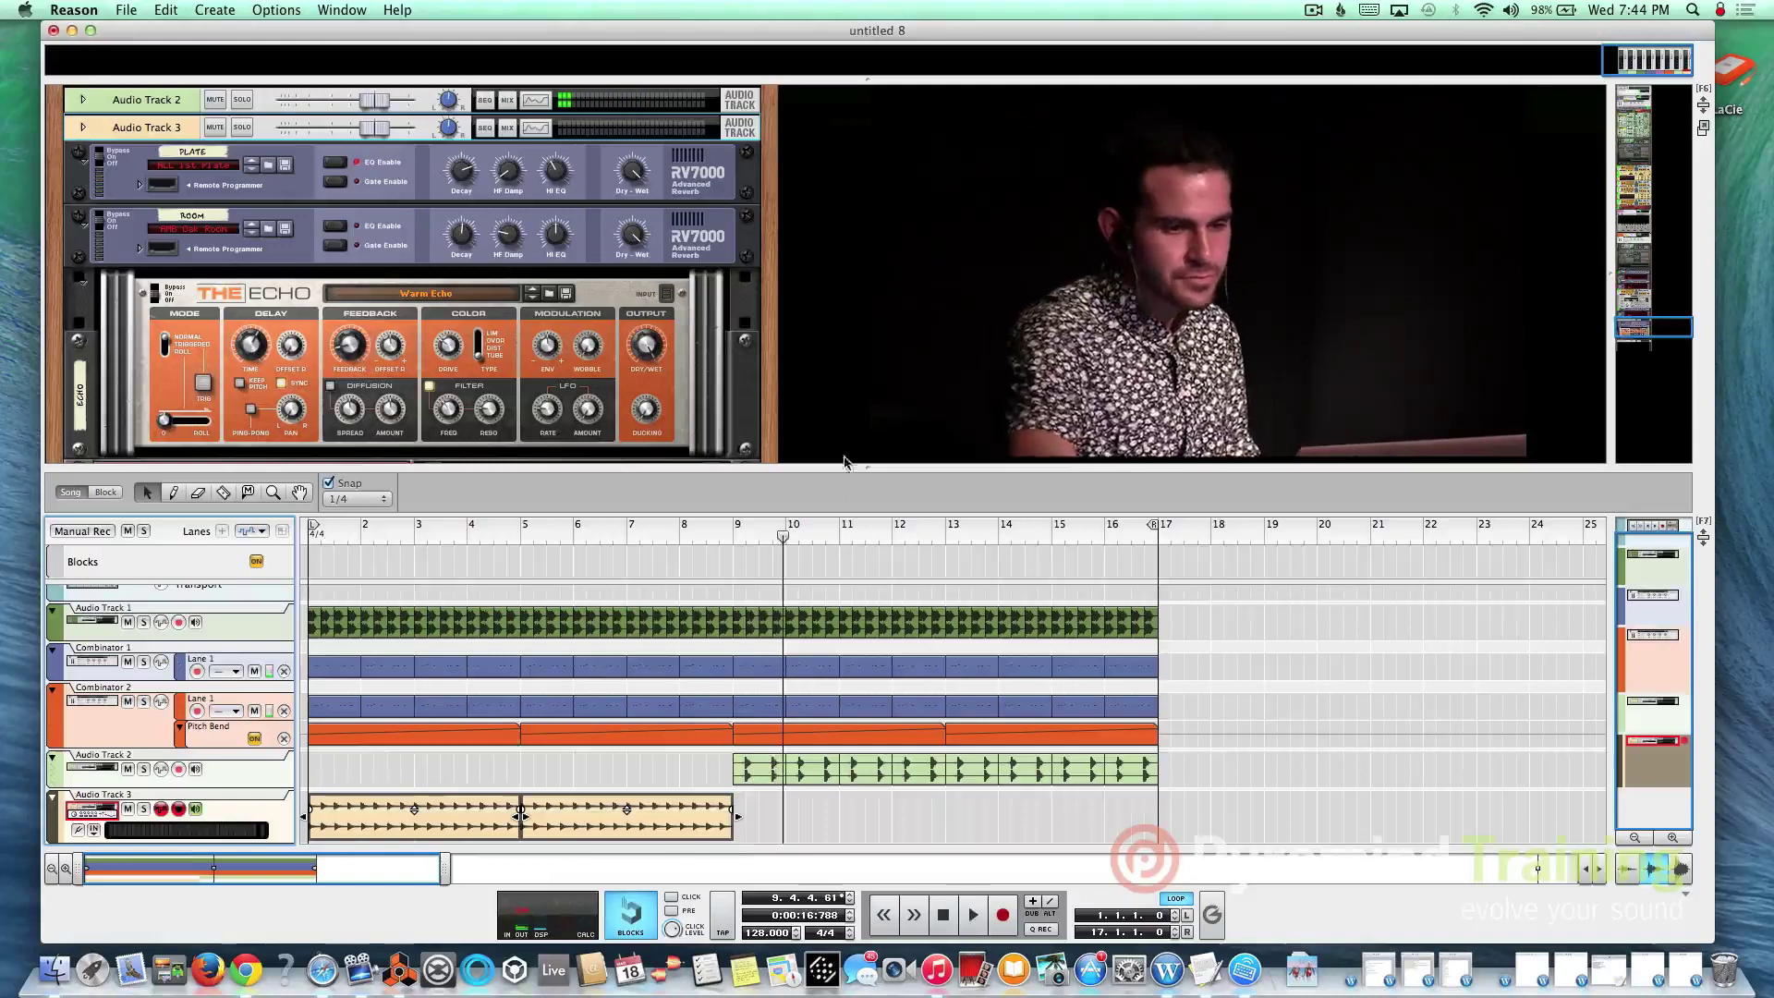
Add Audio Track 4 and import the VES2 Ride 08.wav sample at bar 9.
click(736, 528)
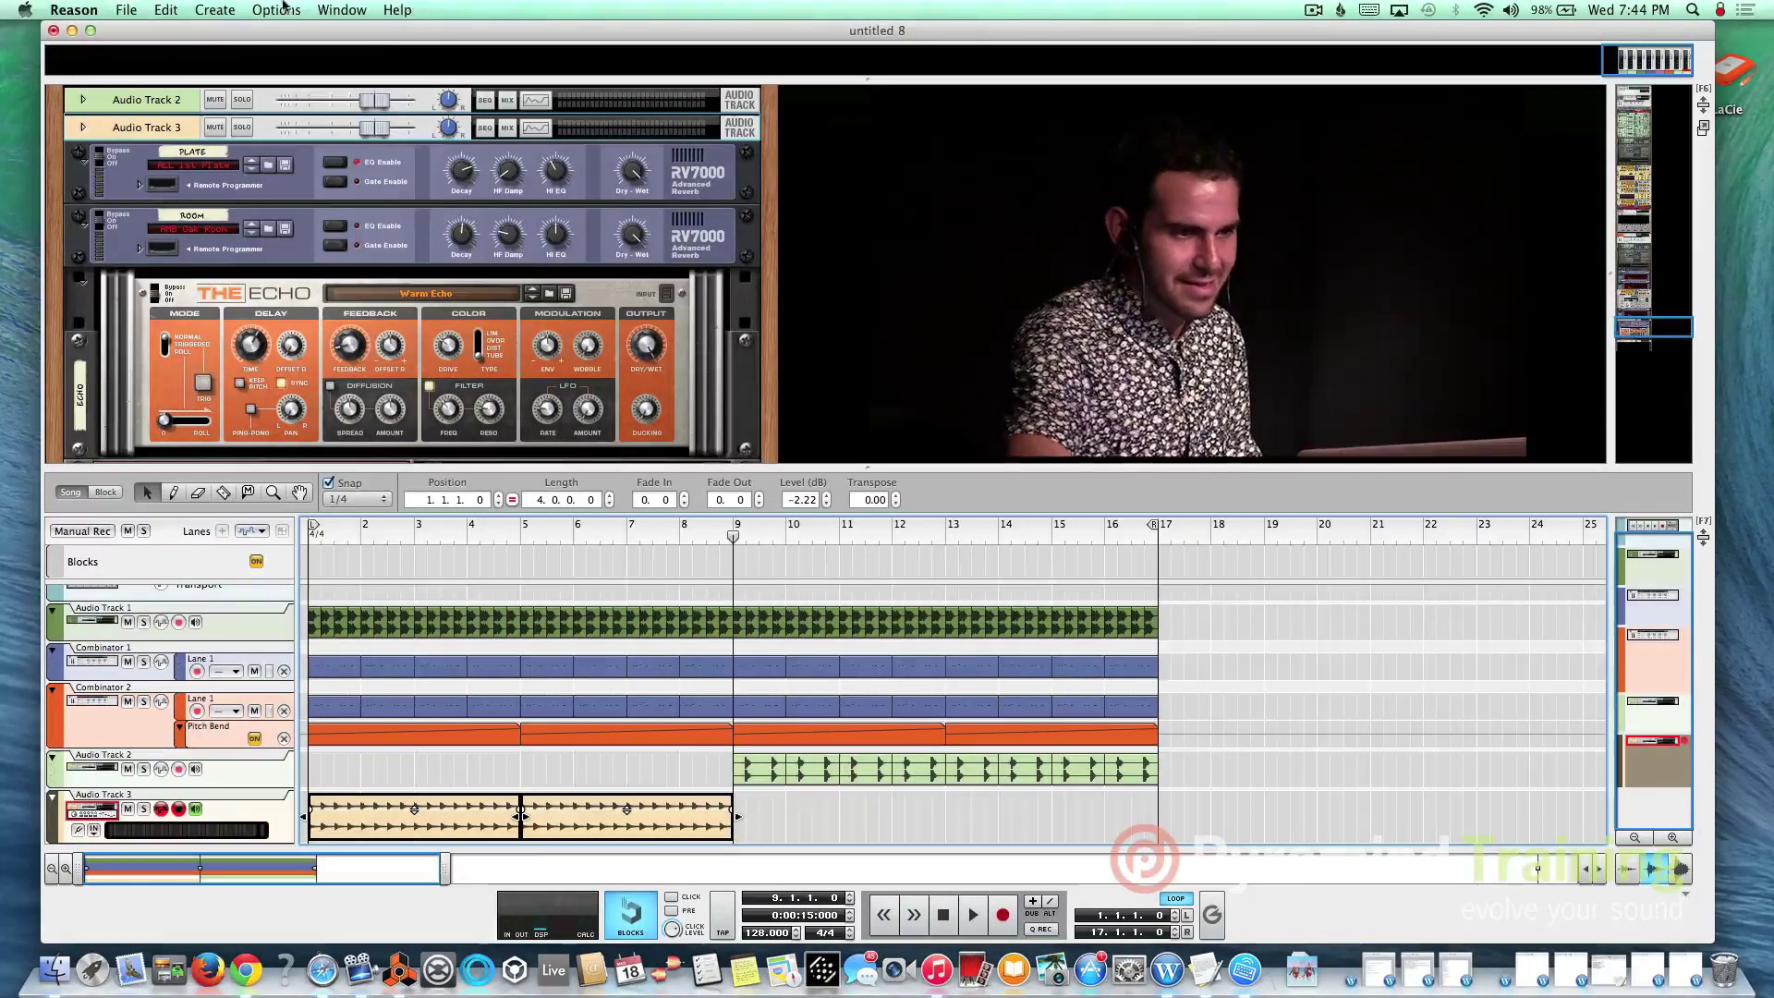
click(225, 10)
click(233, 29)
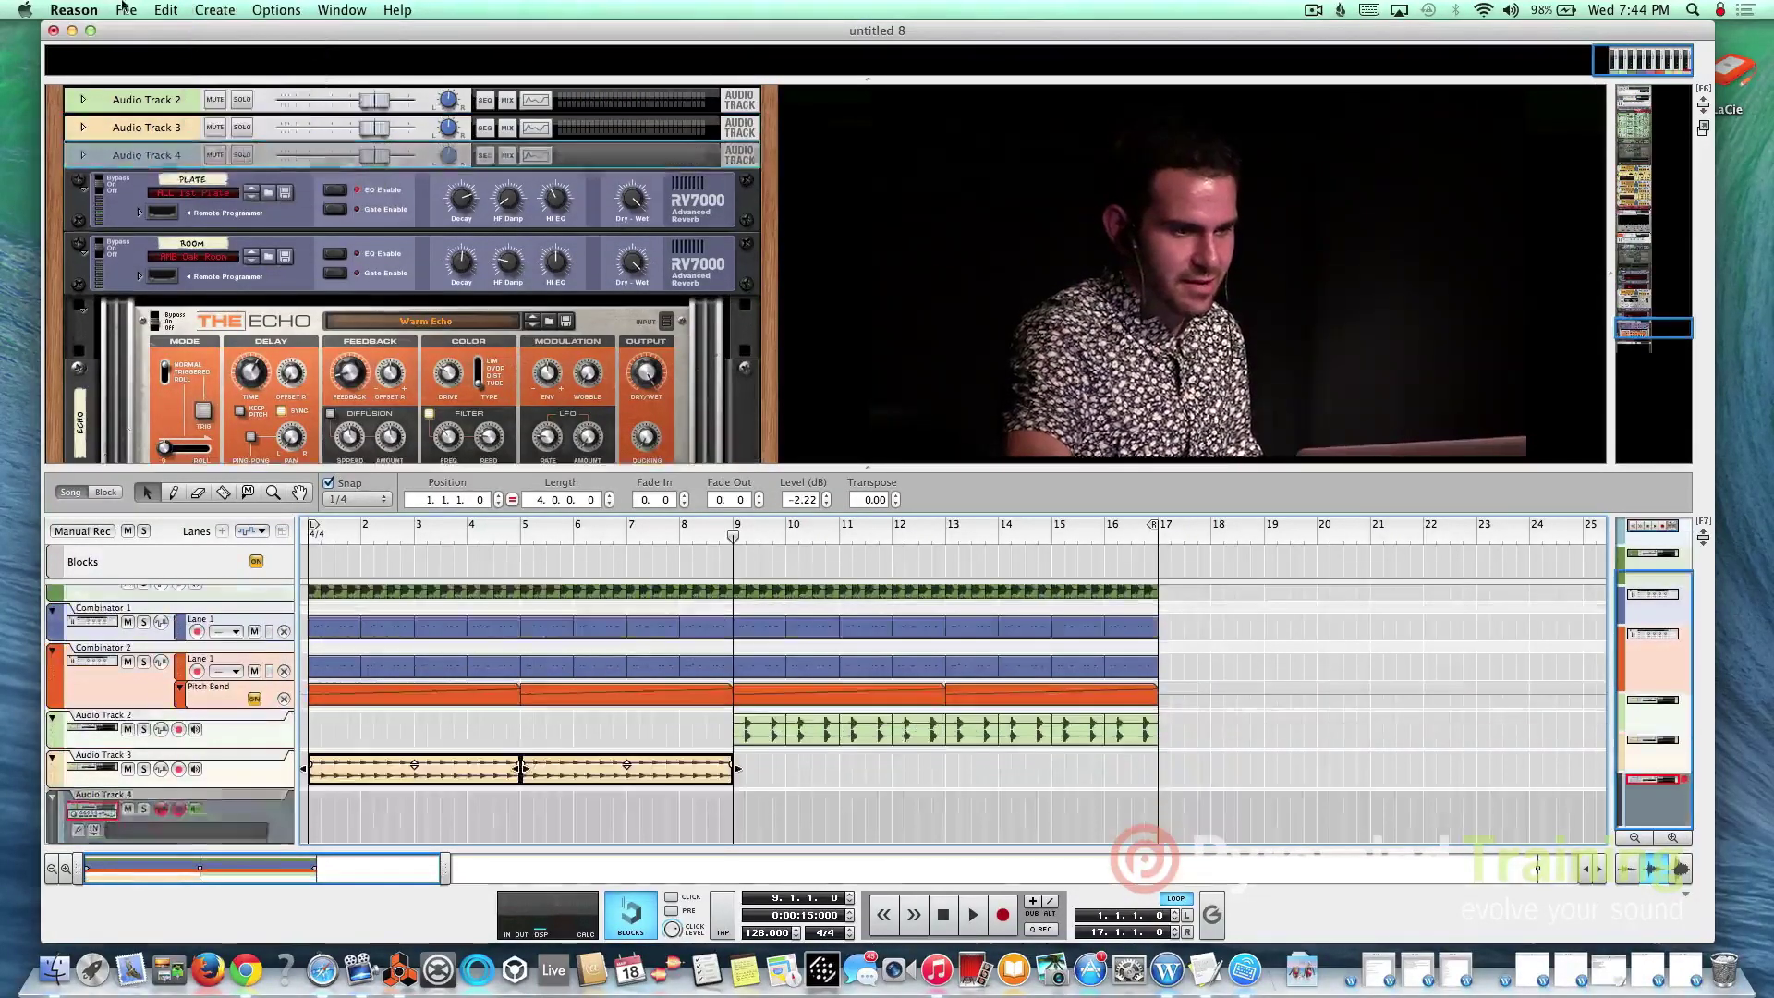
click(120, 9)
click(175, 235)
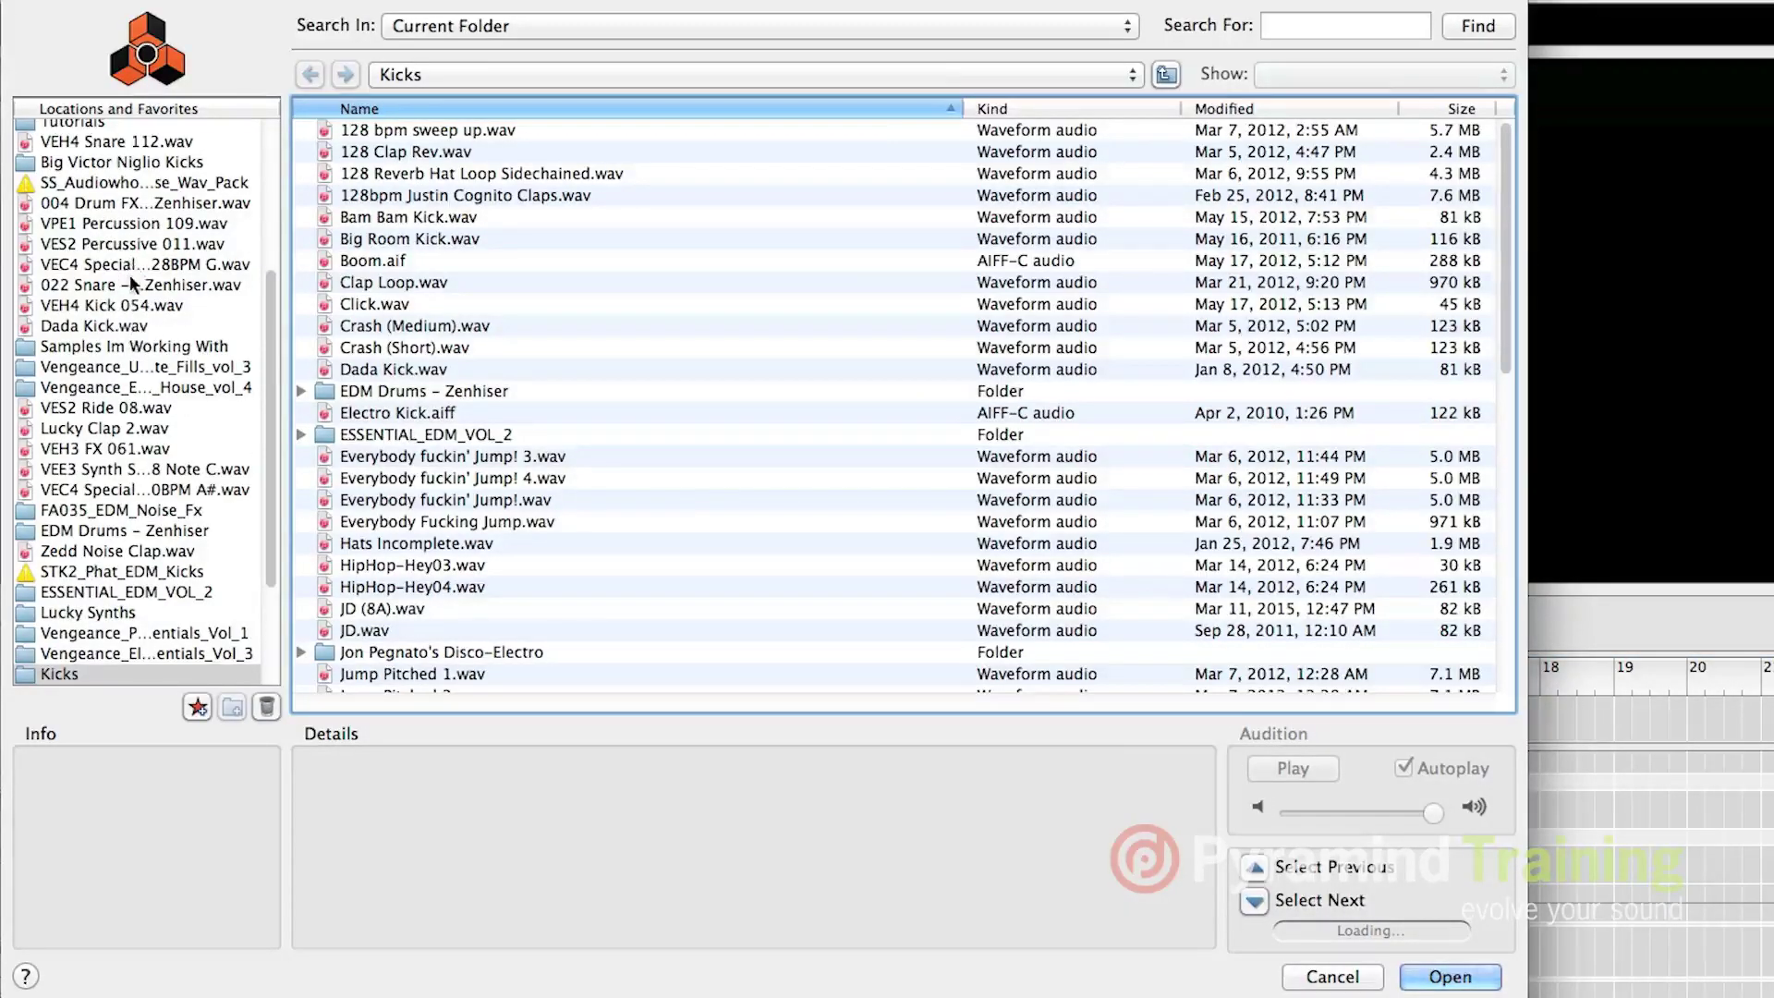
click(134, 408)
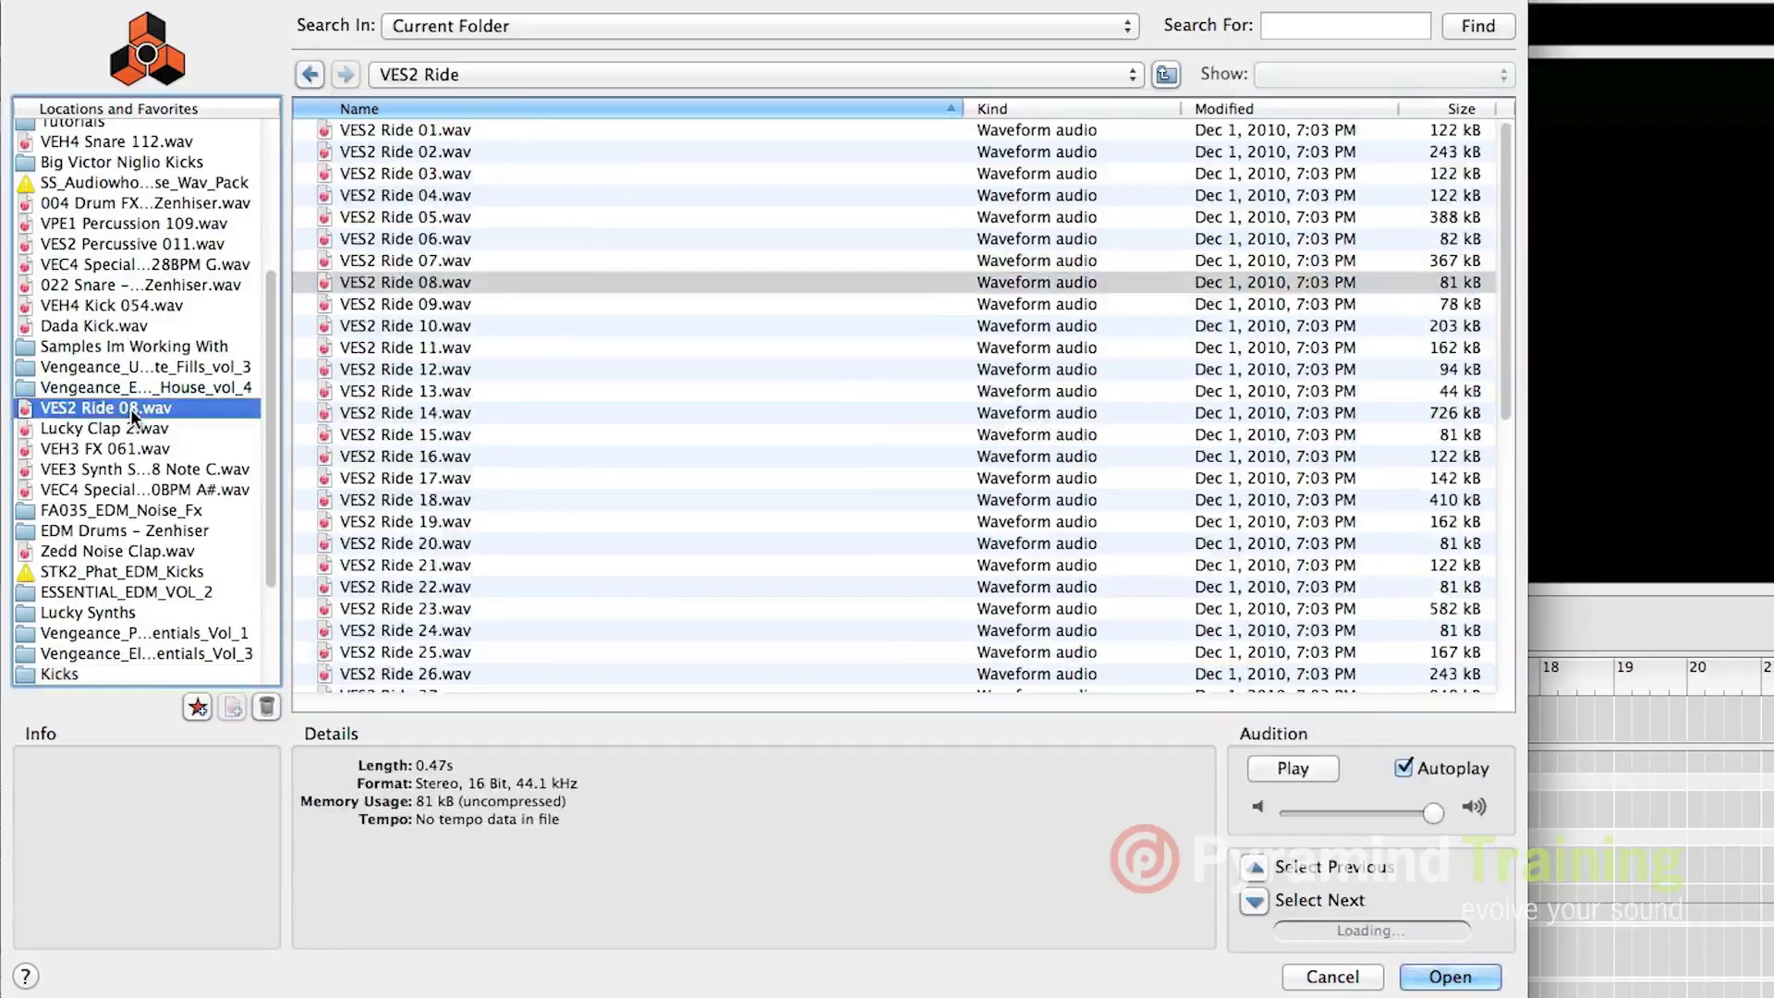
click(1449, 976)
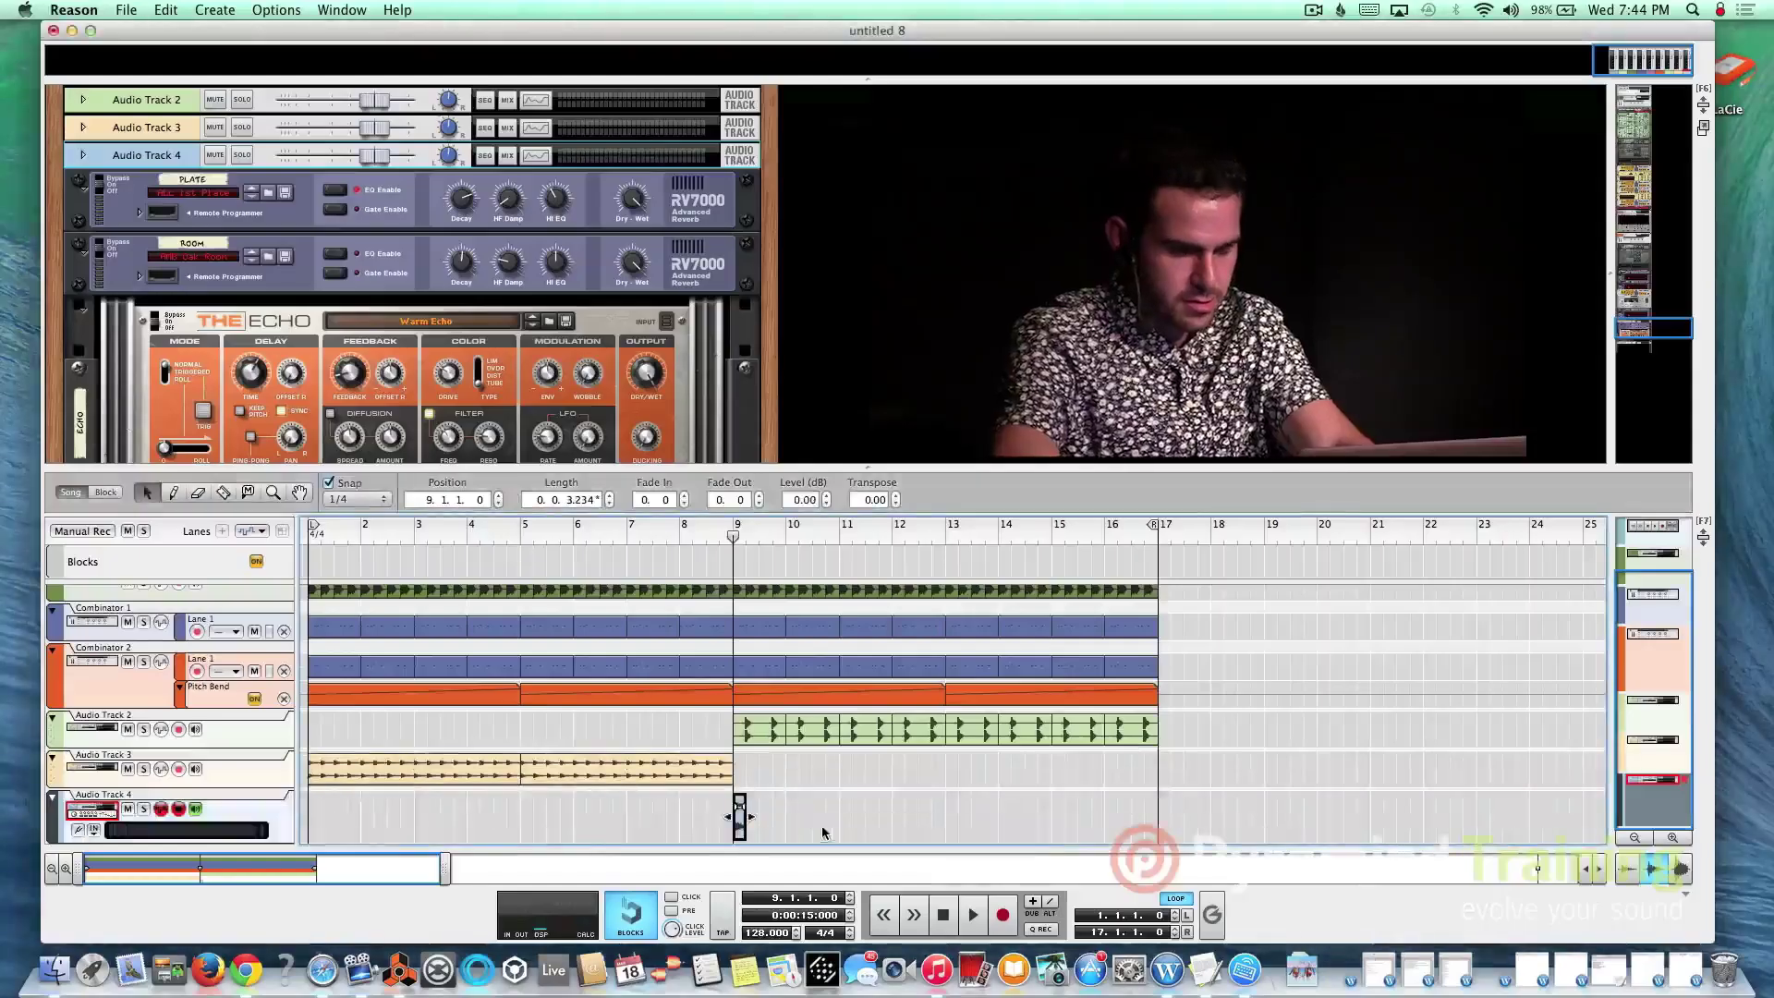
Repeat the ride clip out to bar 17, set all copies to -1.99 dB, and play.
key(super+d)
key(super+d)
key(super+d)
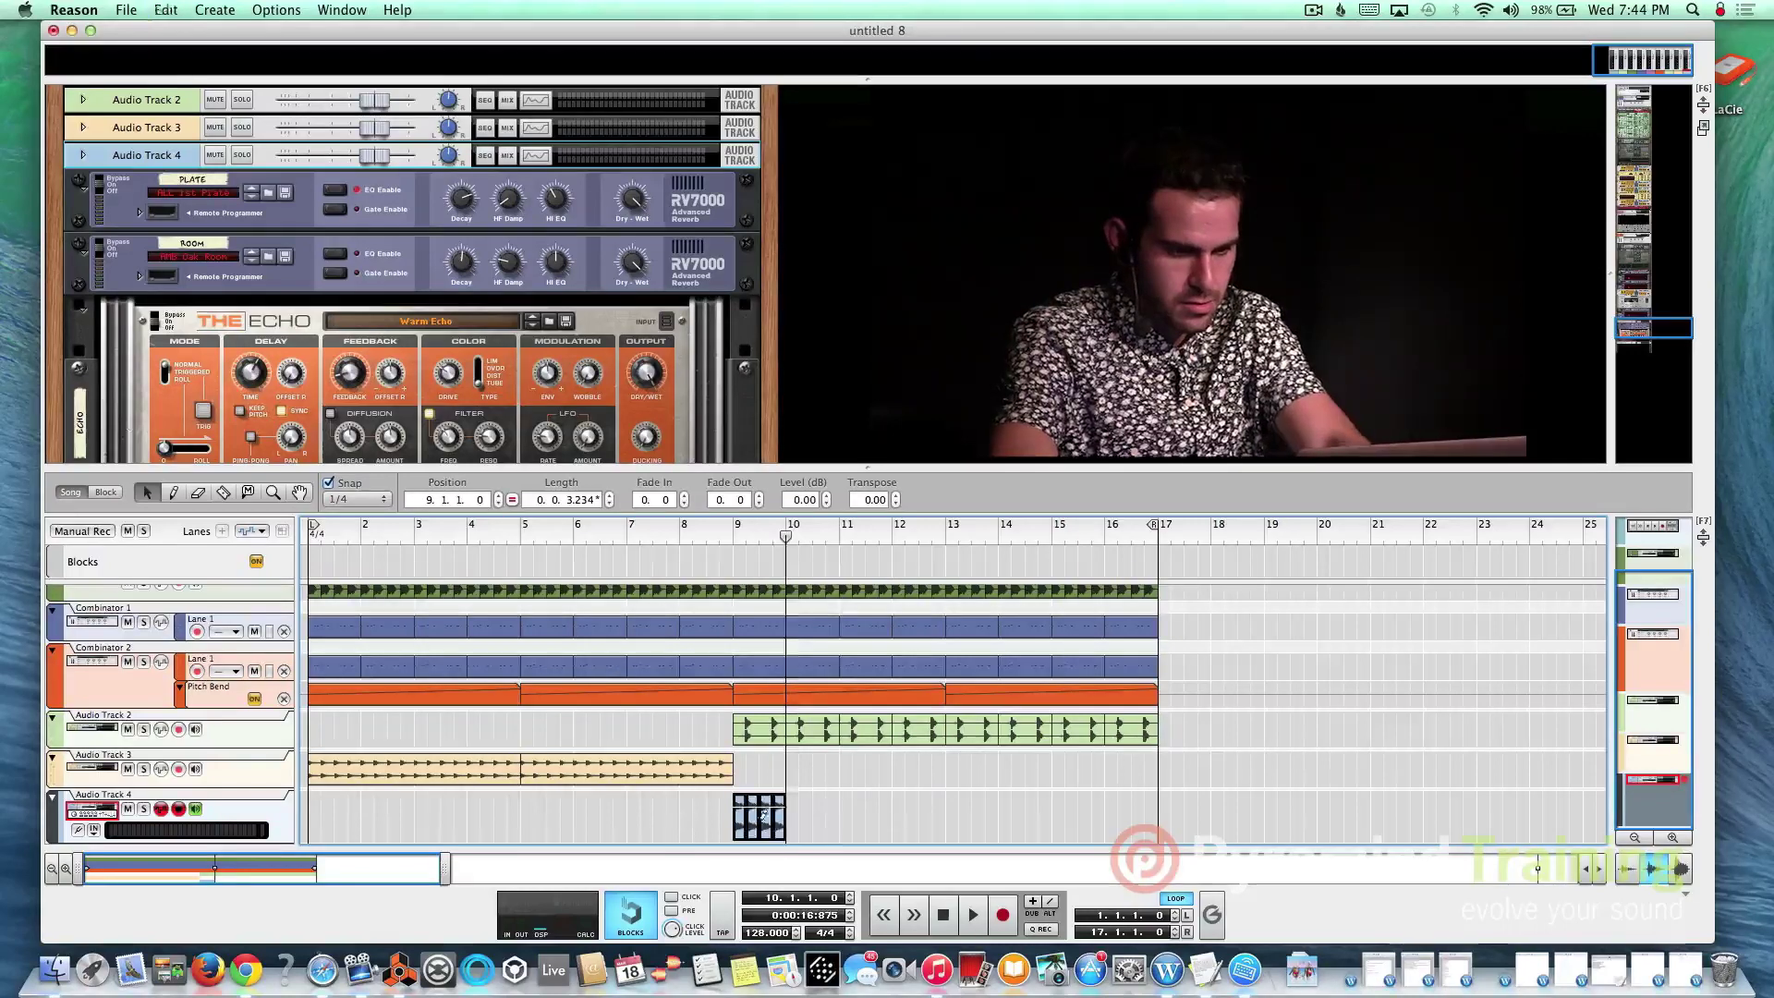
key(super+d)
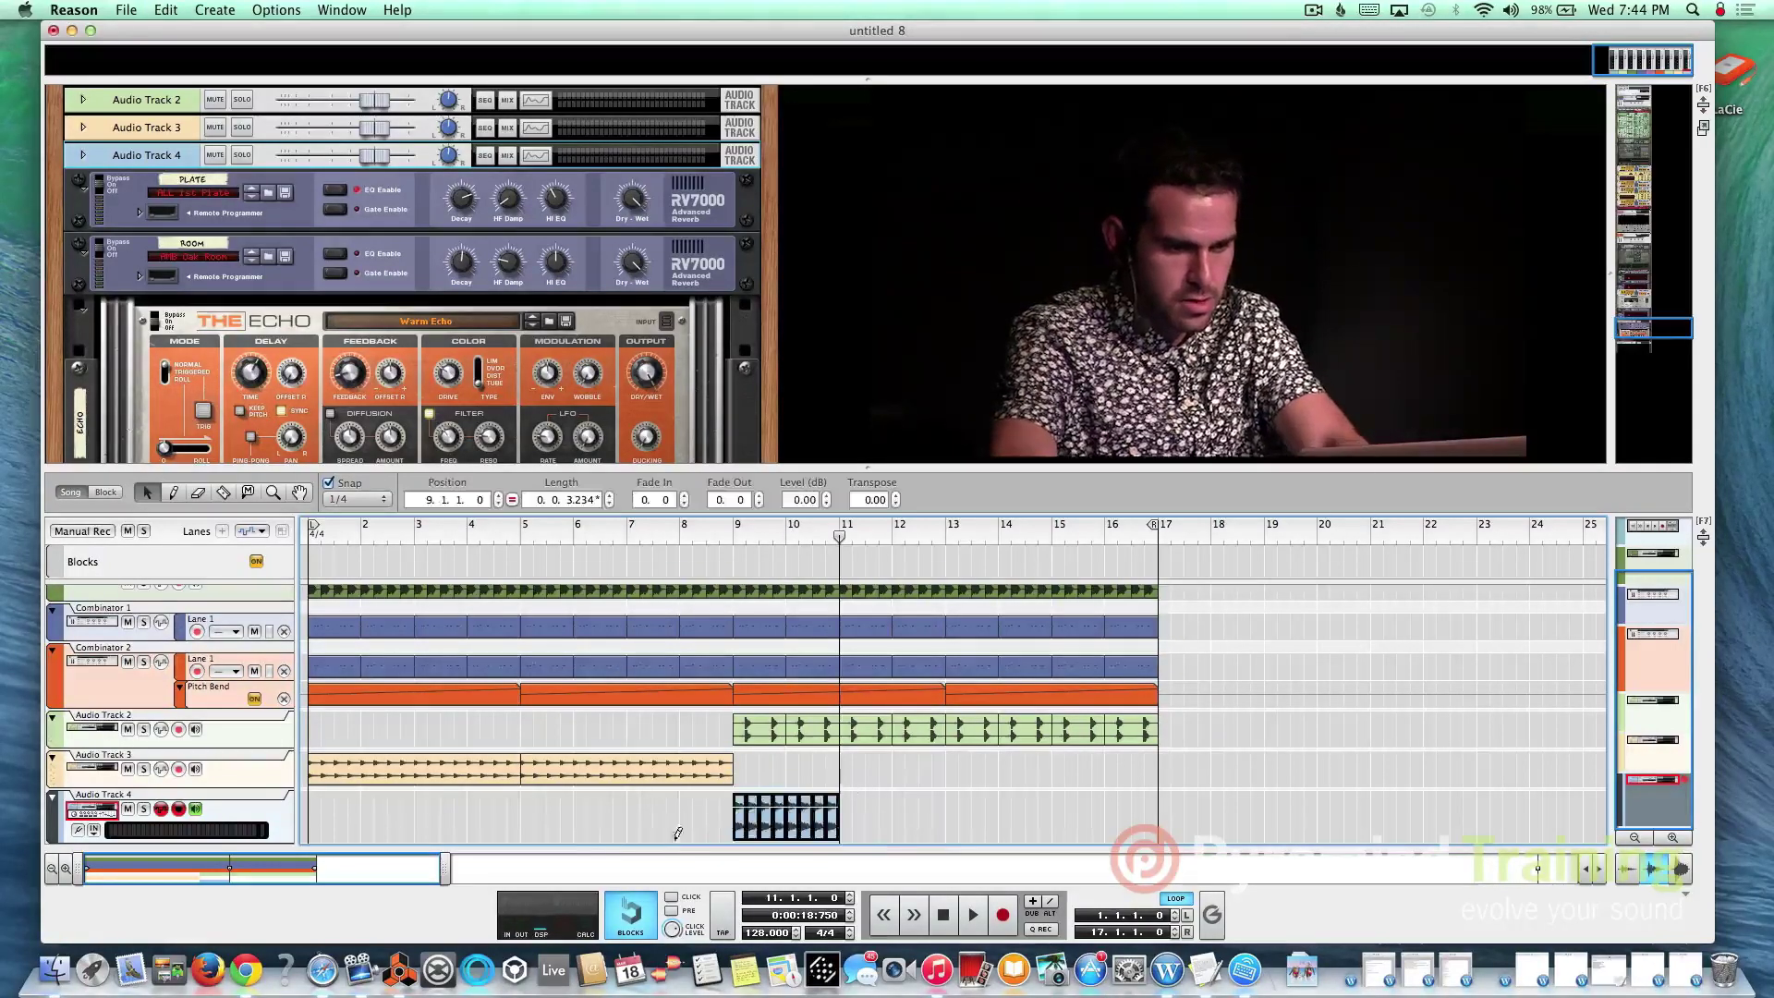
key(super+d)
key(super+d)
key(super+d)
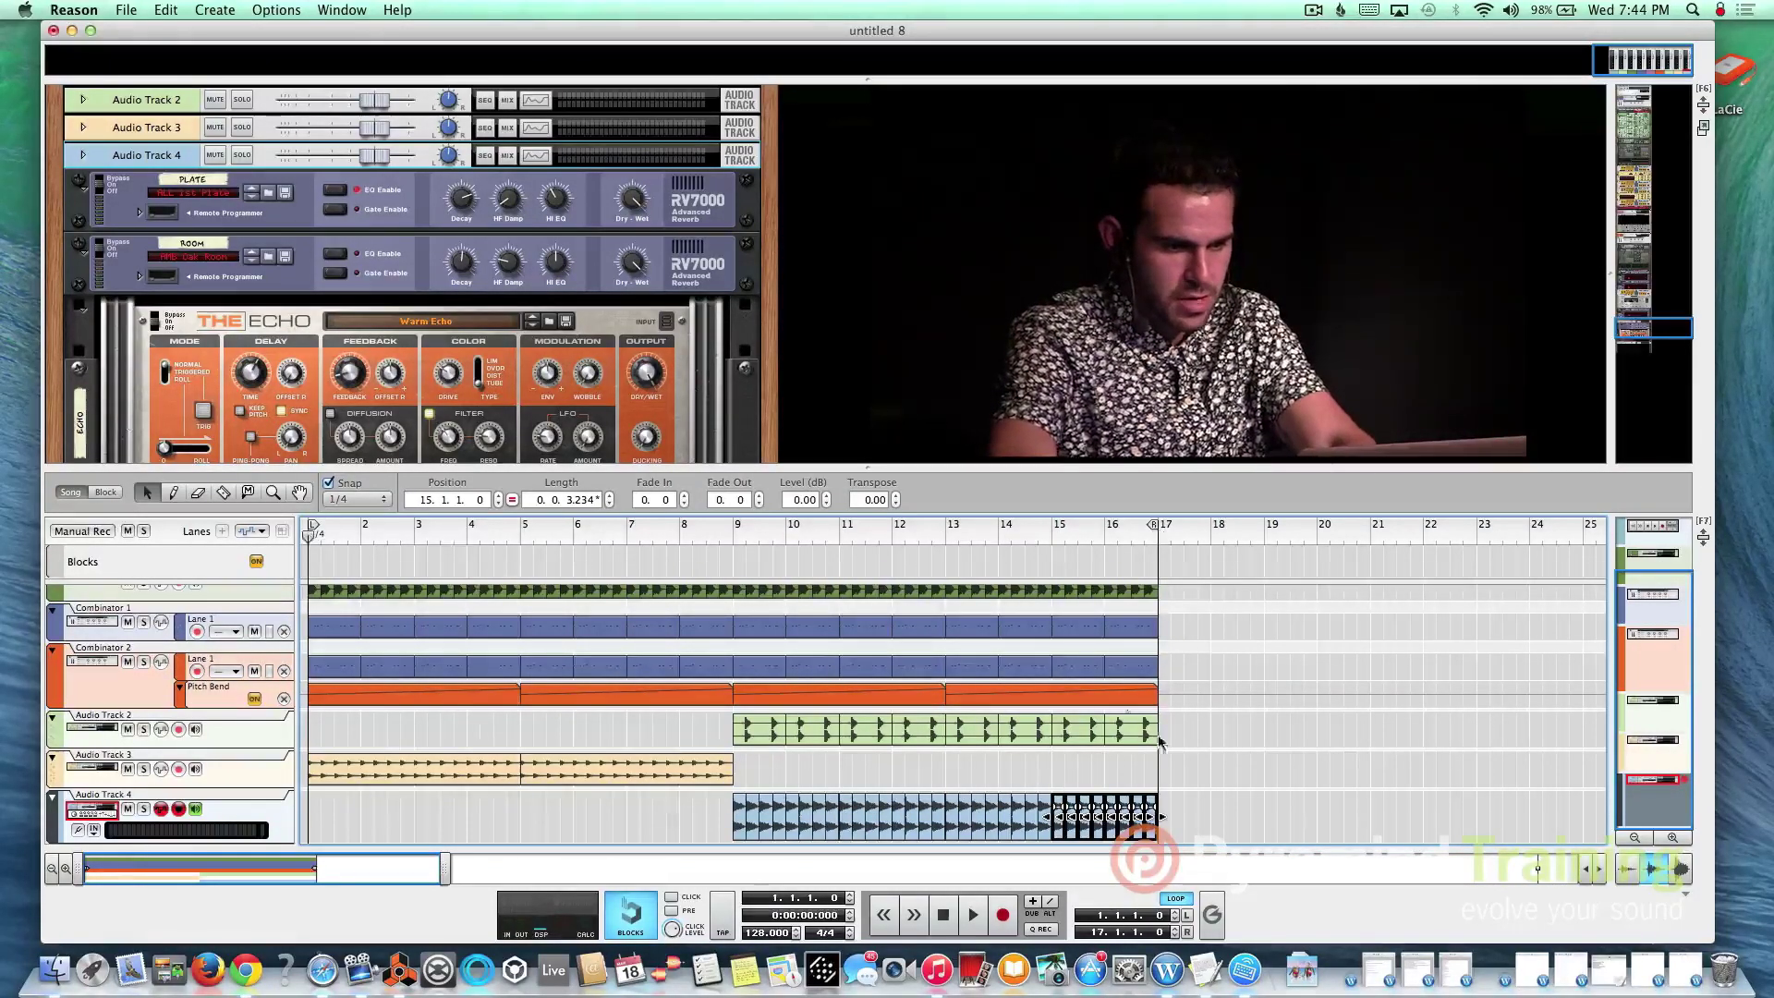
drag(1191, 772, 721, 827)
click(793, 504)
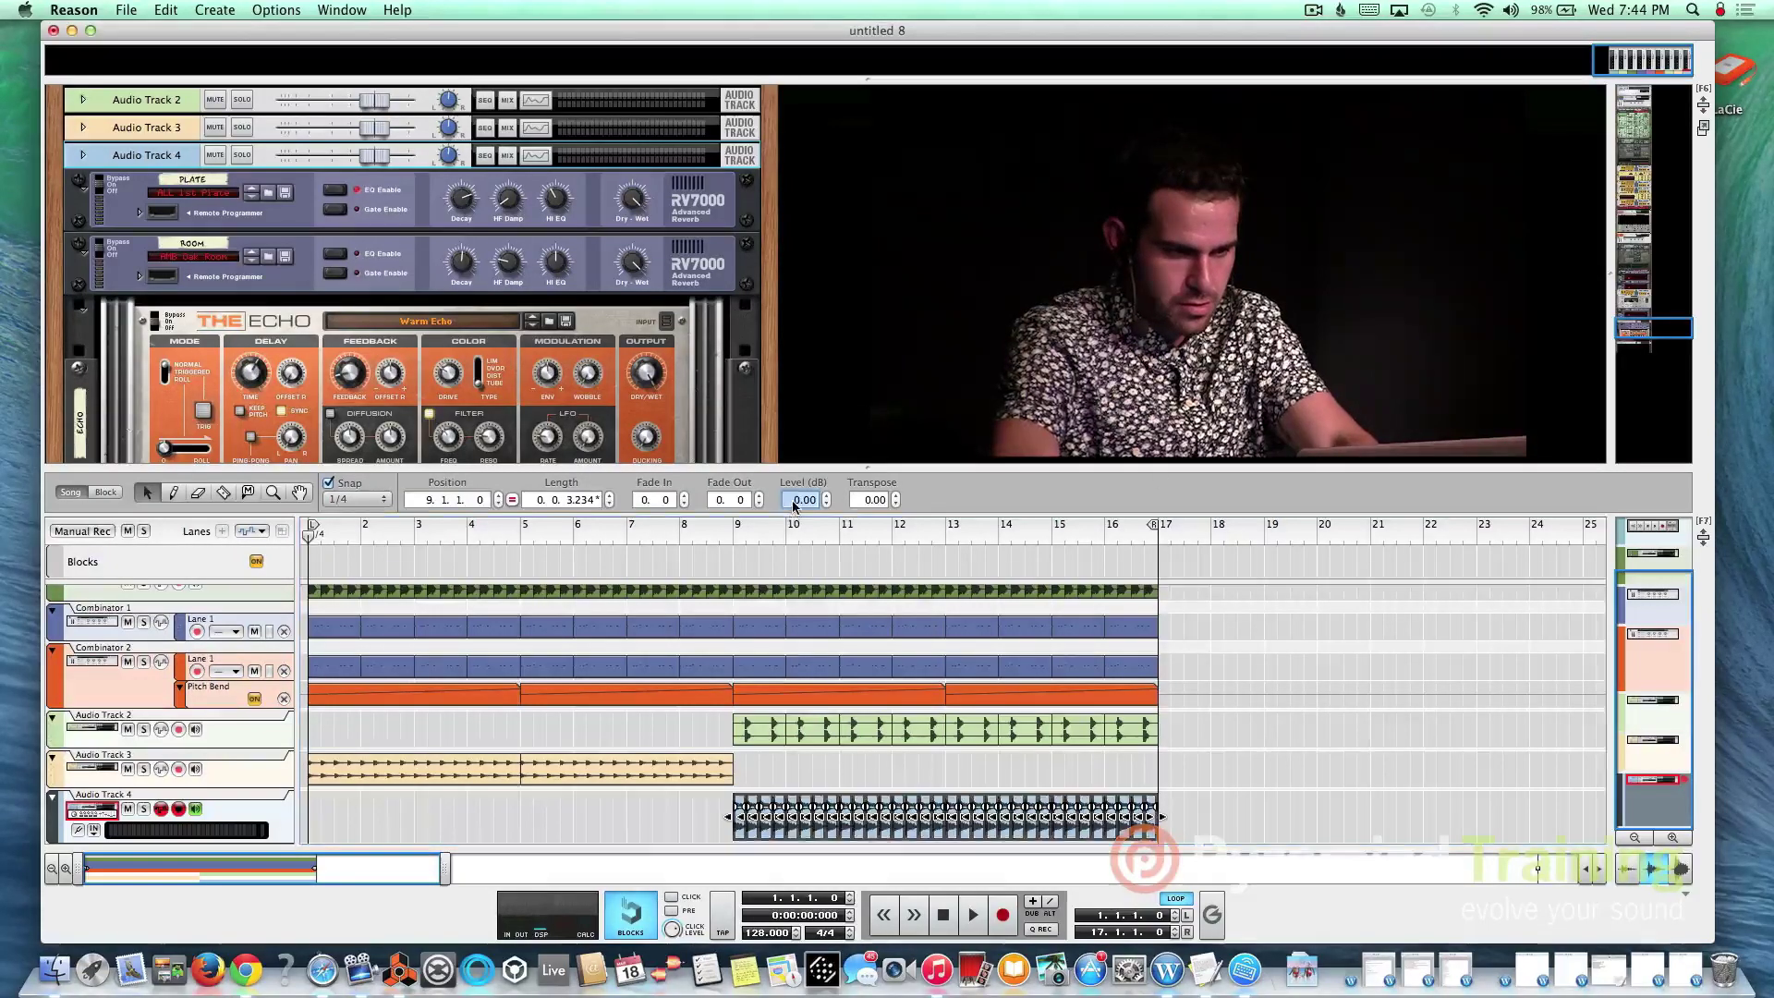
key(Return)
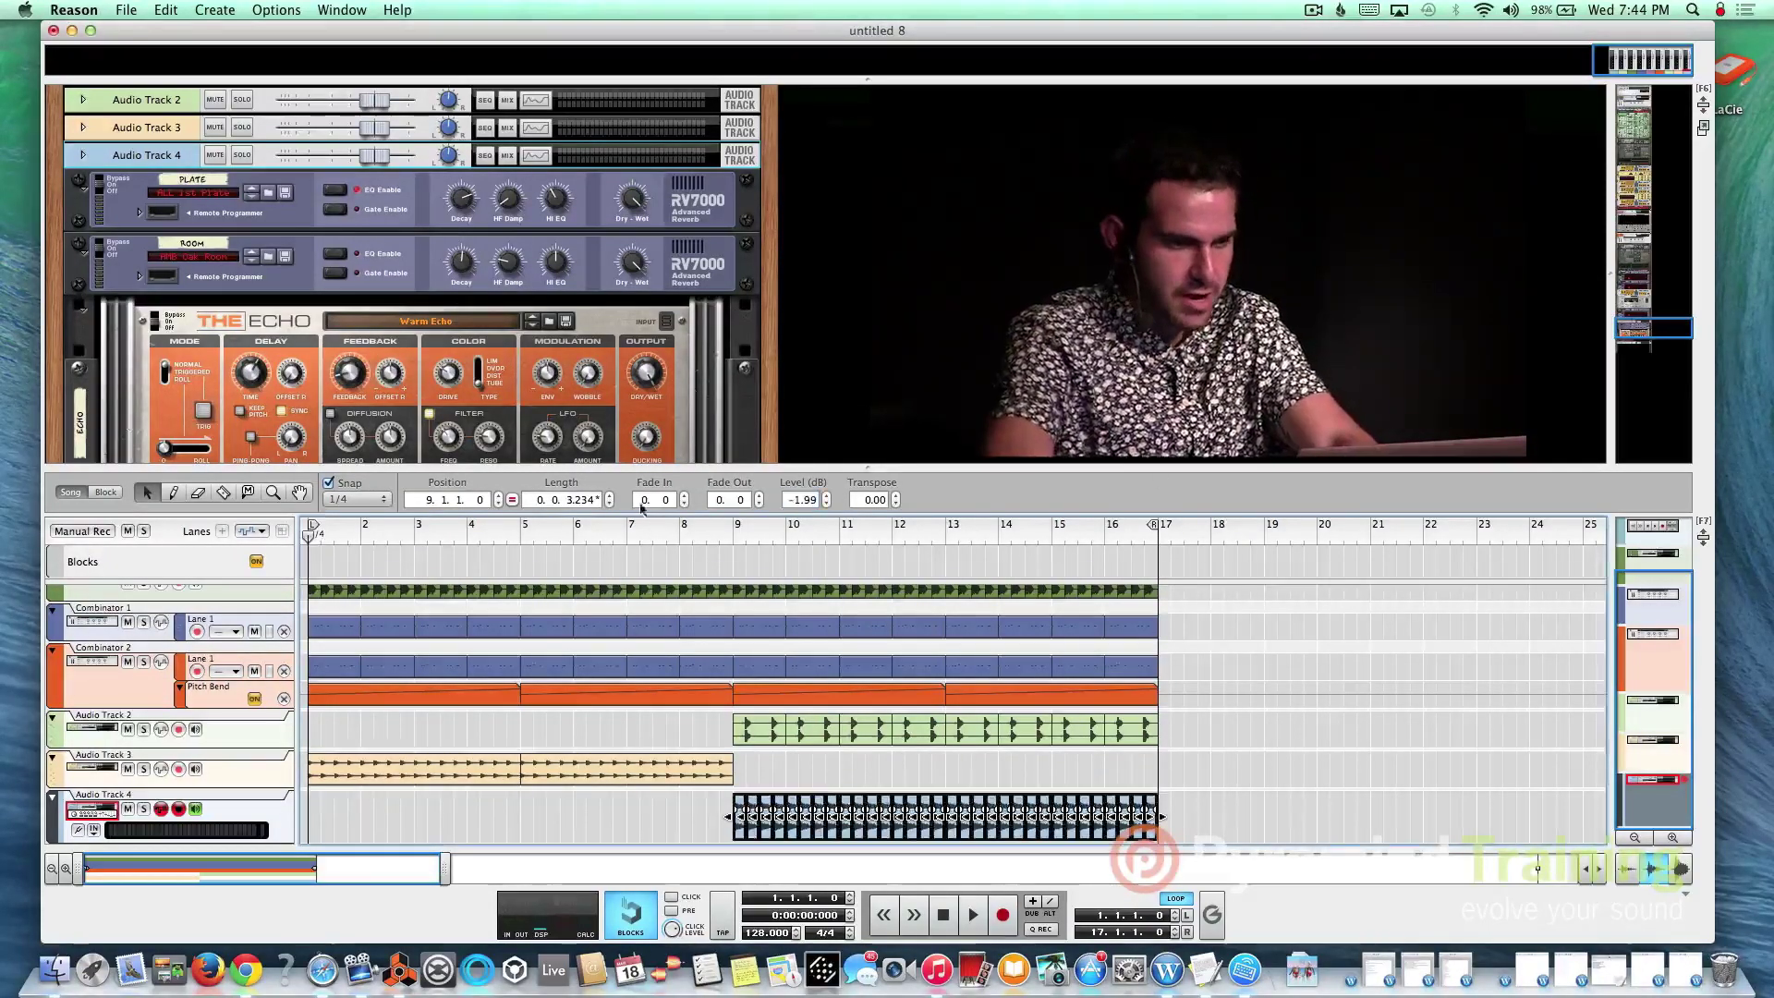
key(space)
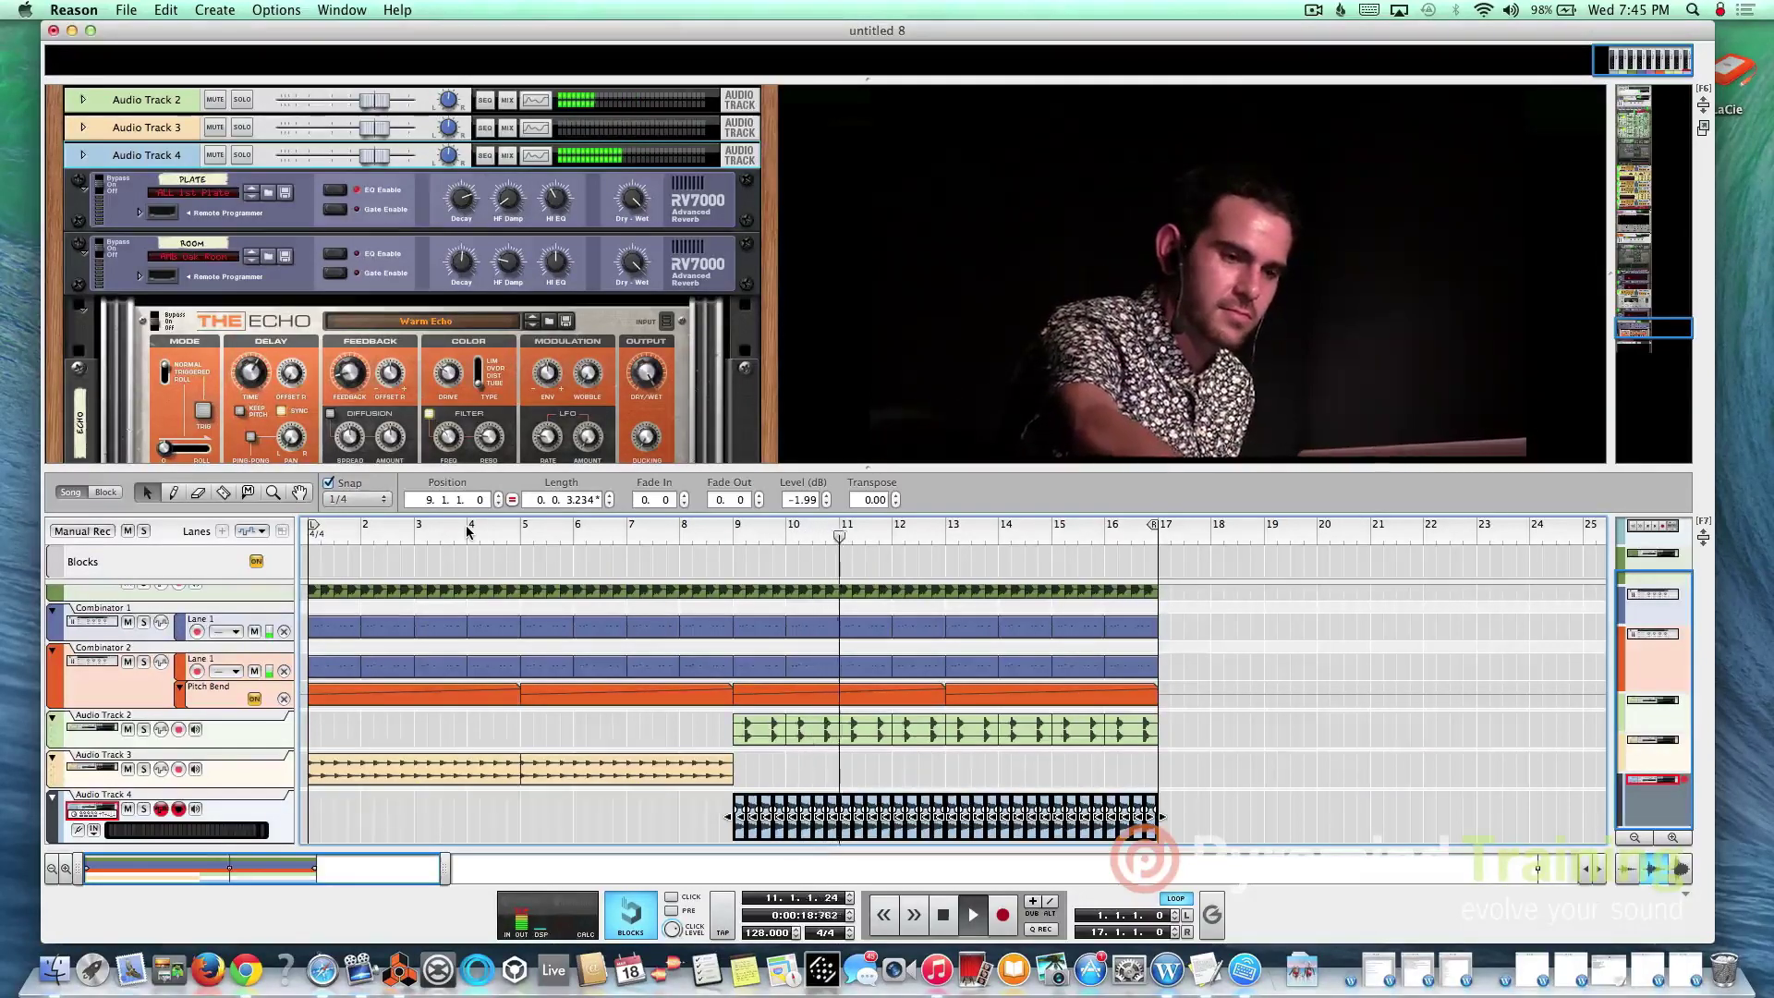
Set the loop end to bar 5, then move the one-bar synth clip to bar 8 and delete it.
key(space)
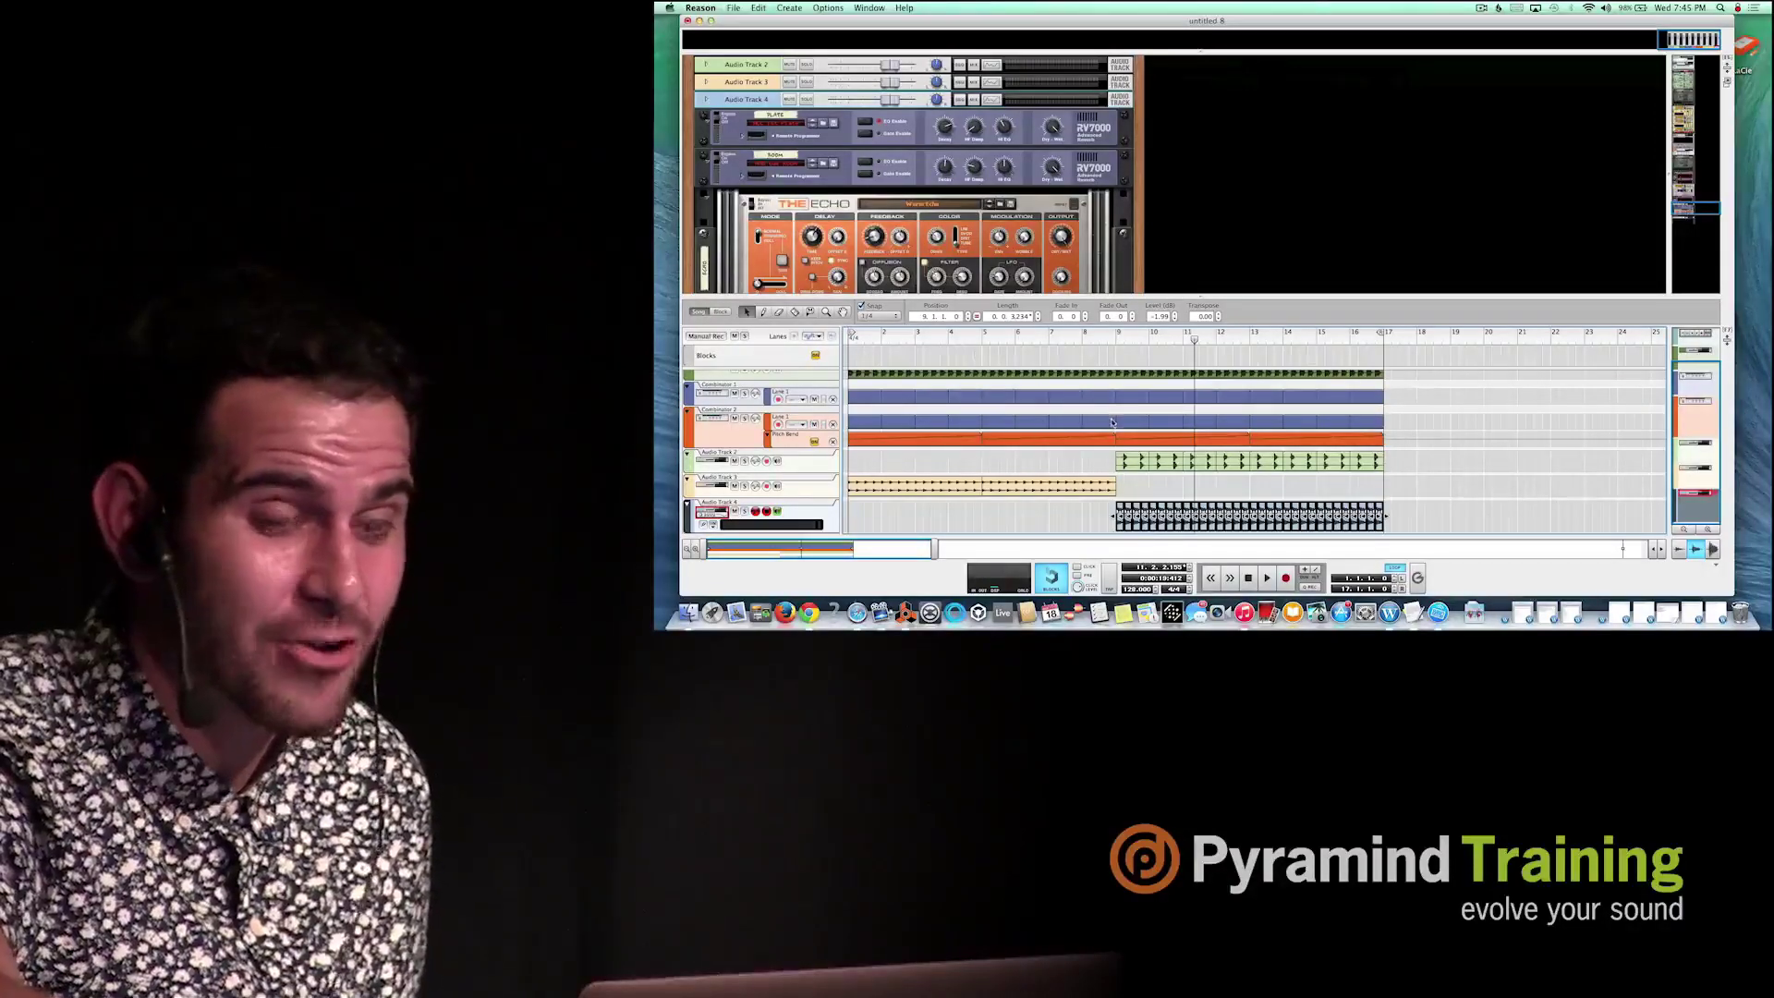
scroll(1112, 423, up, 2)
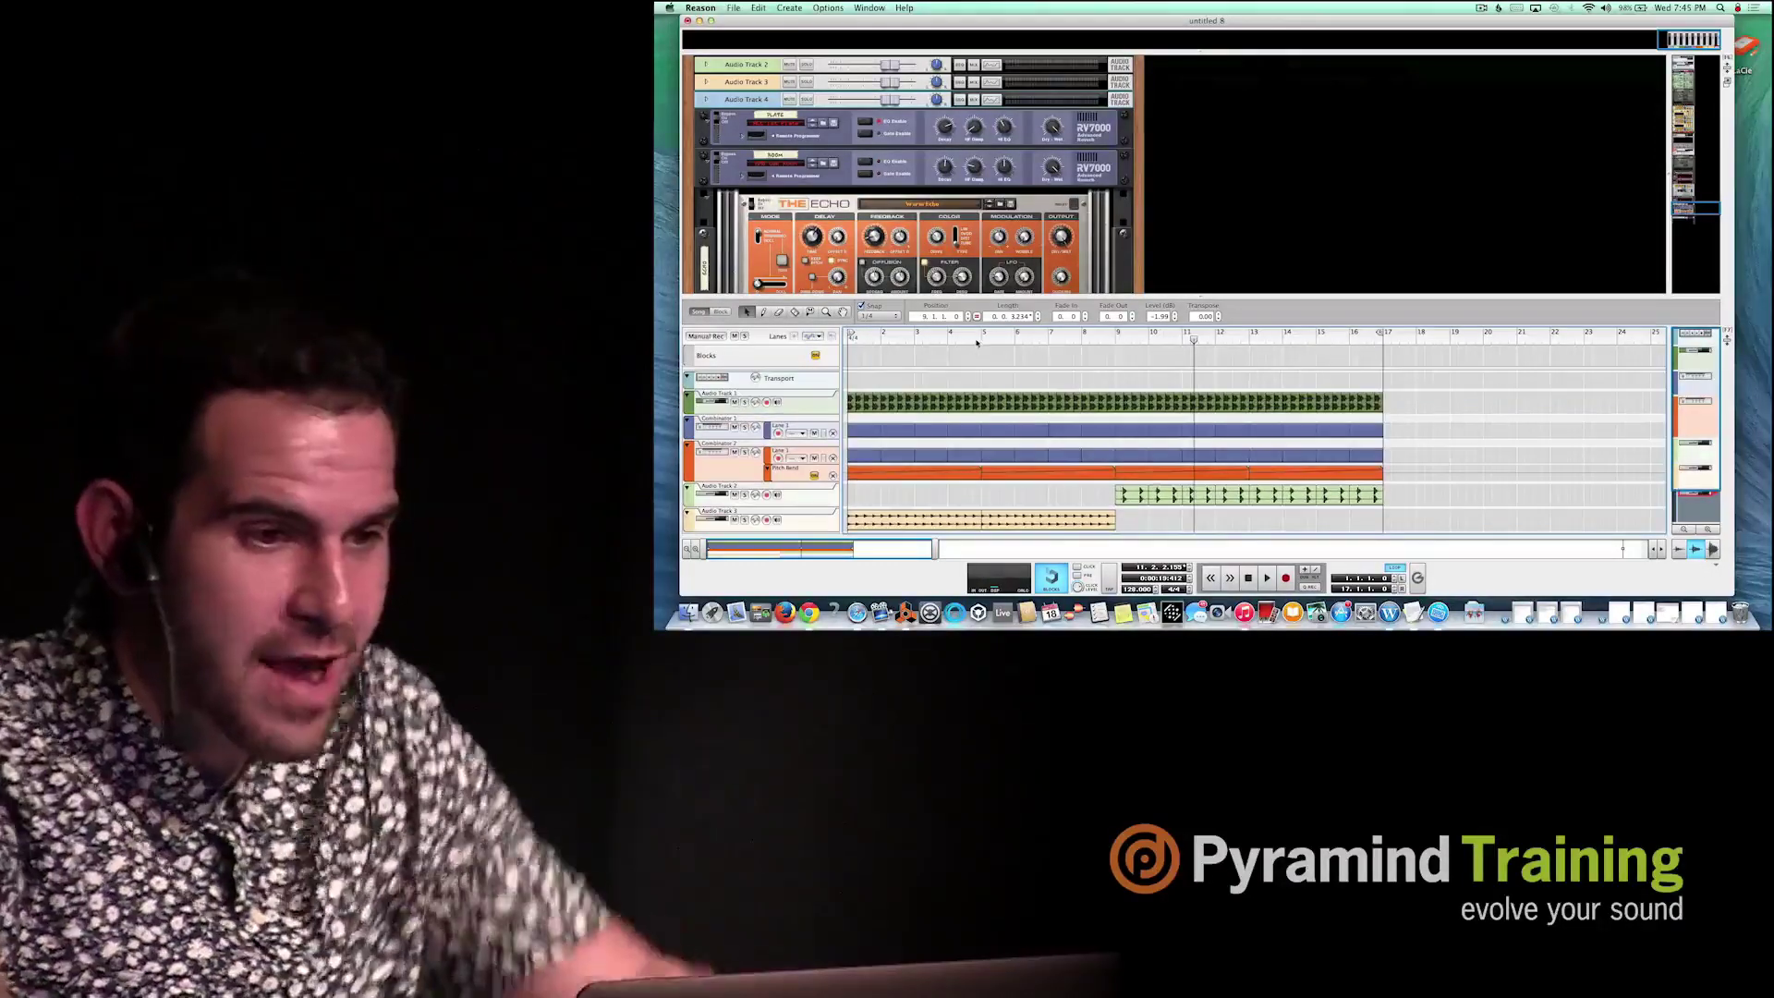
alt+click(979, 332)
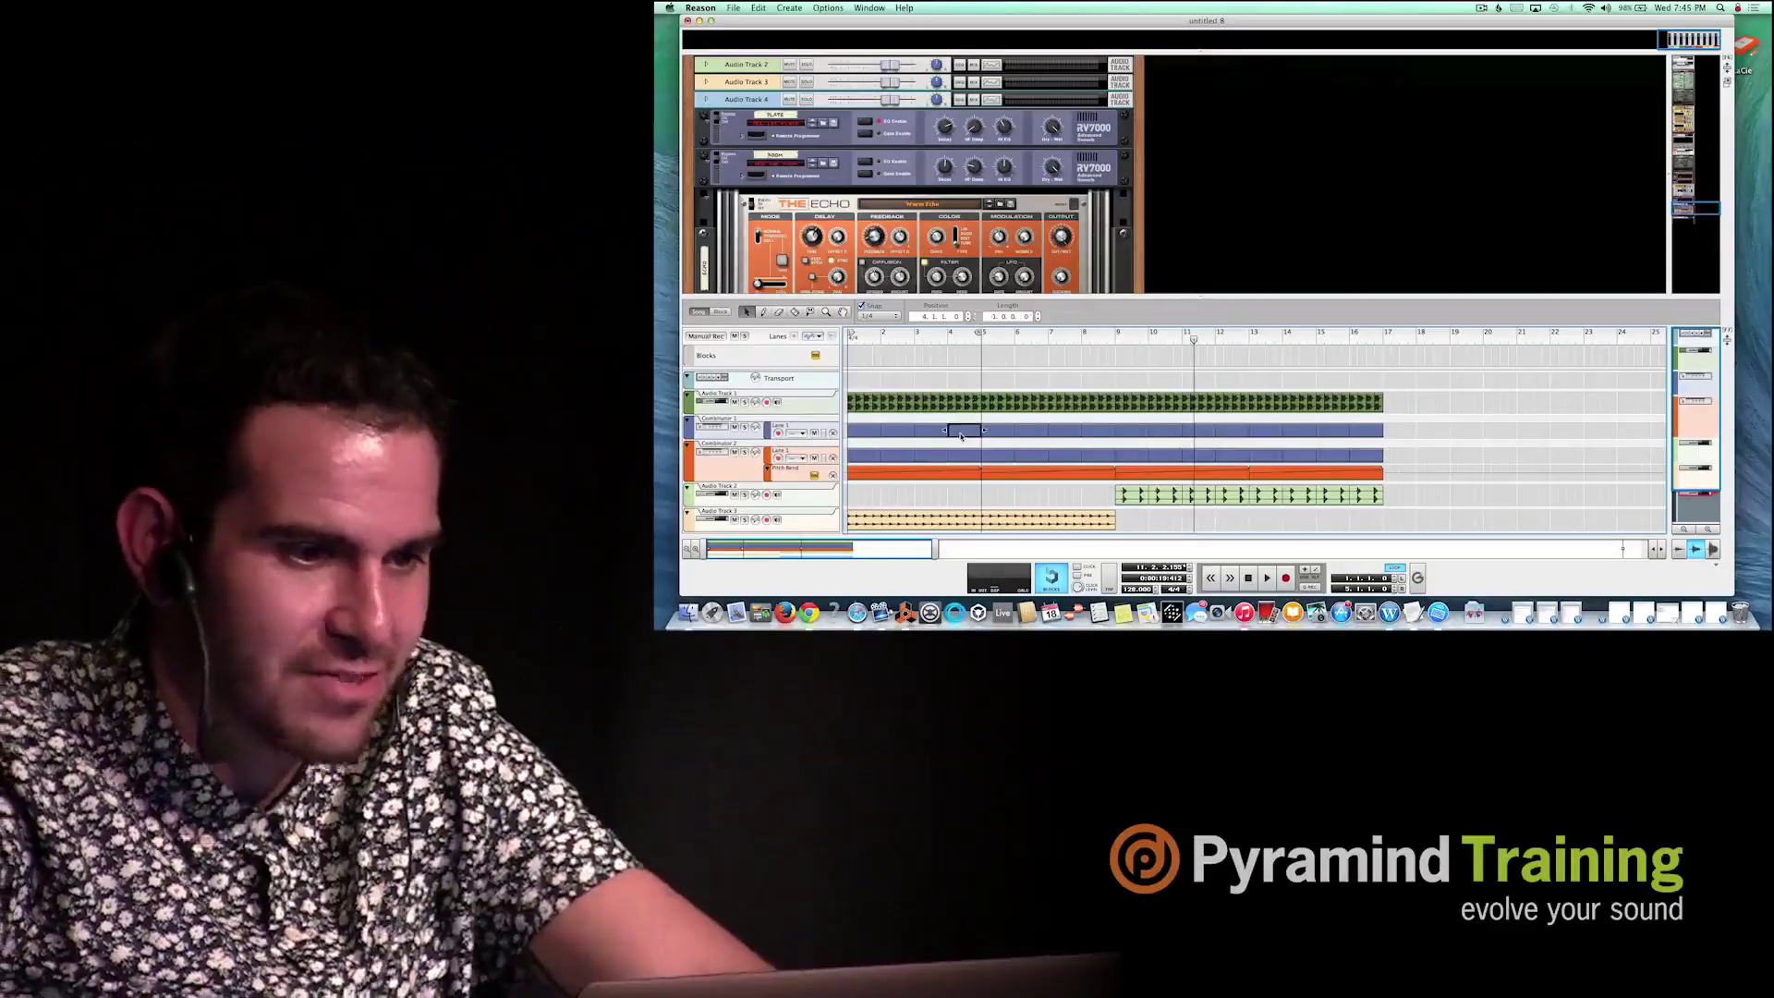
click(964, 429)
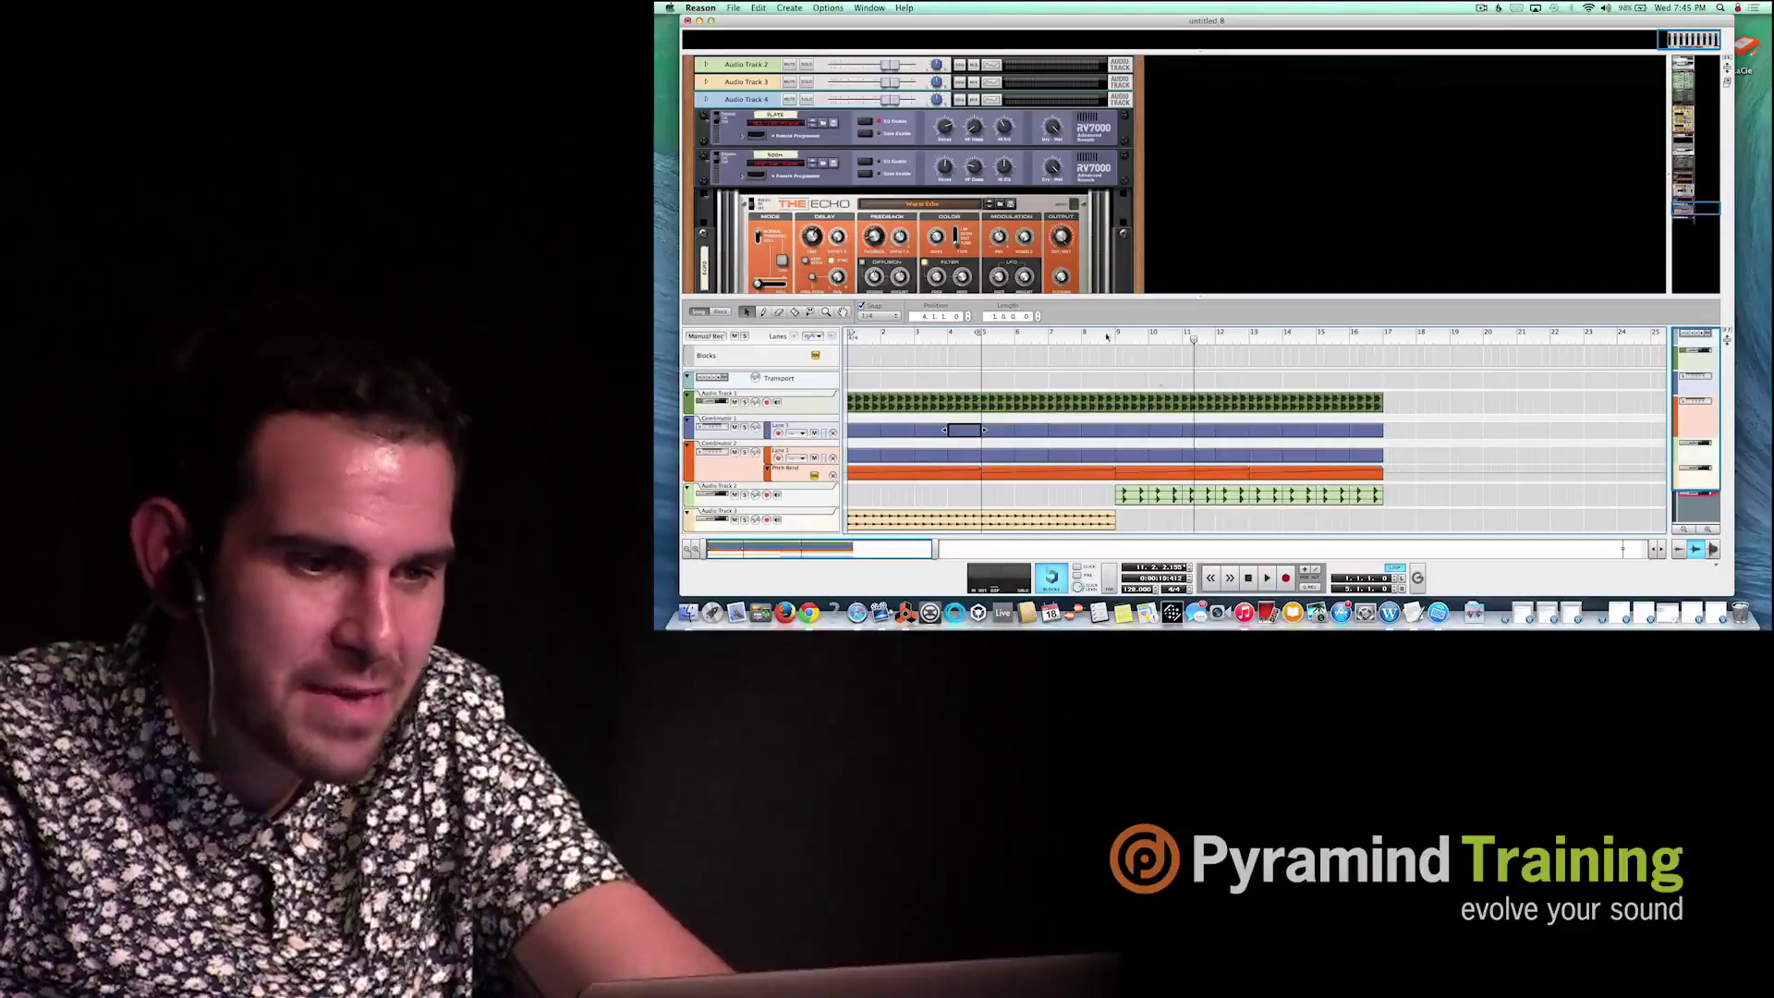
drag(964, 429, 1093, 429)
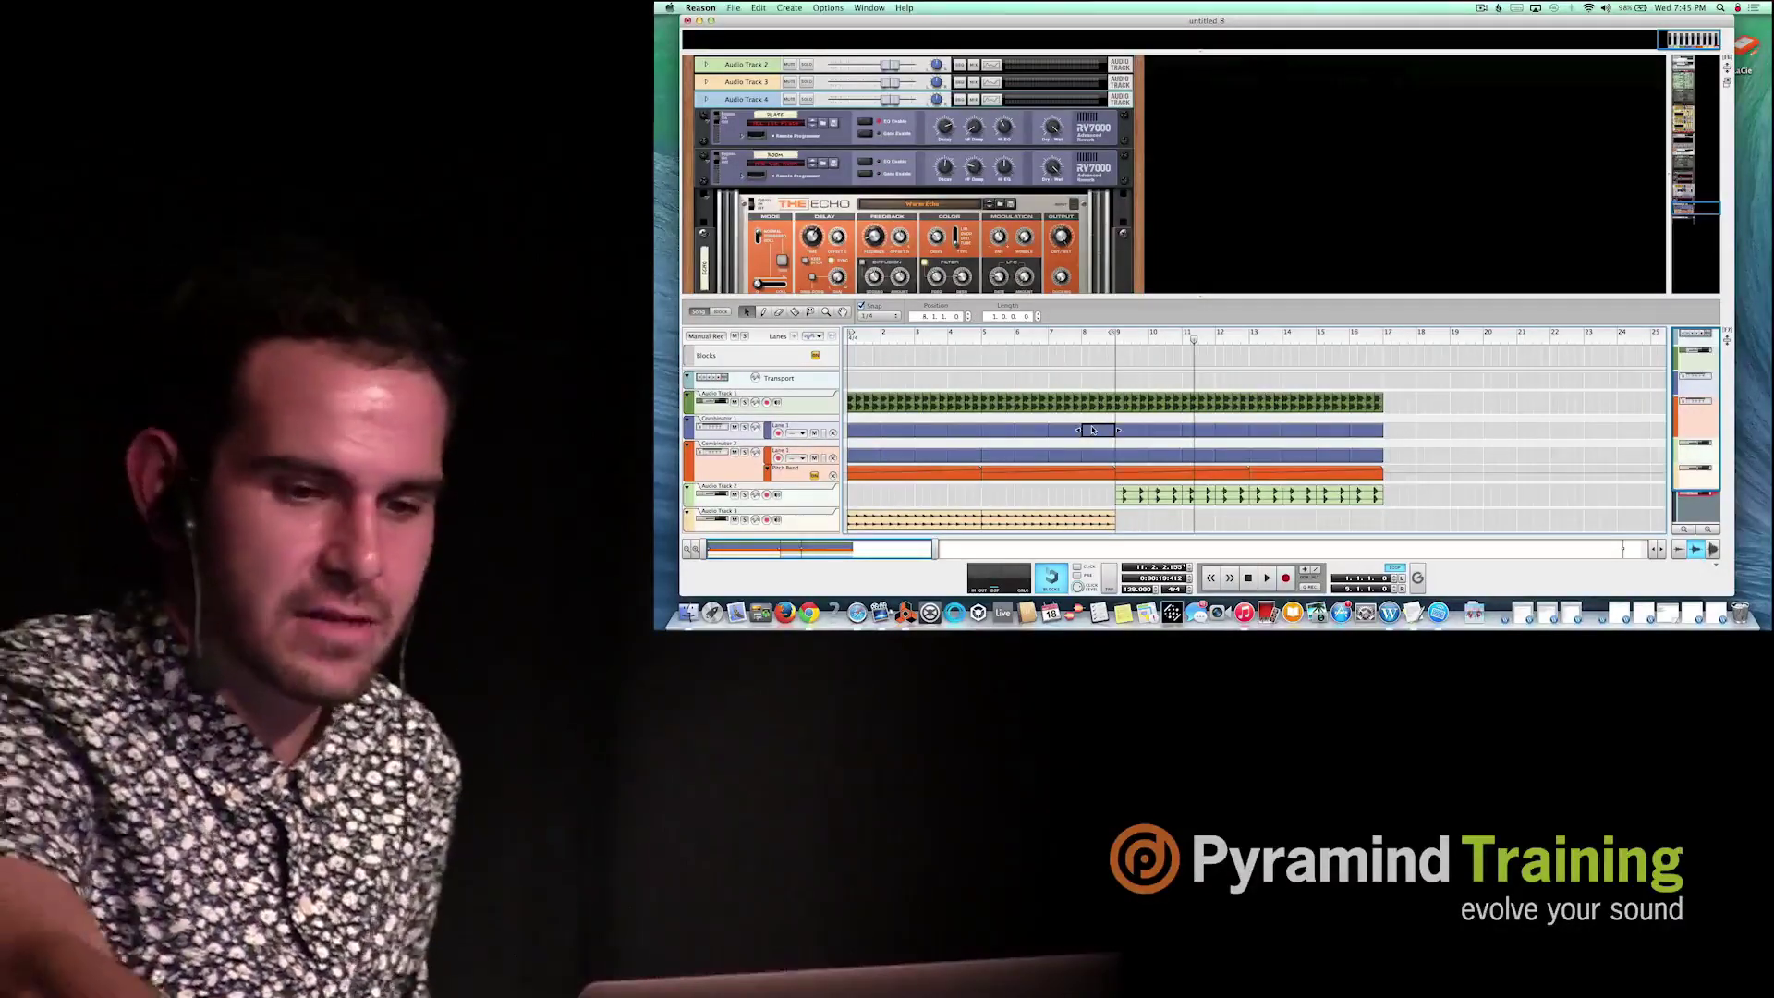
key(Delete)
key(Delete)
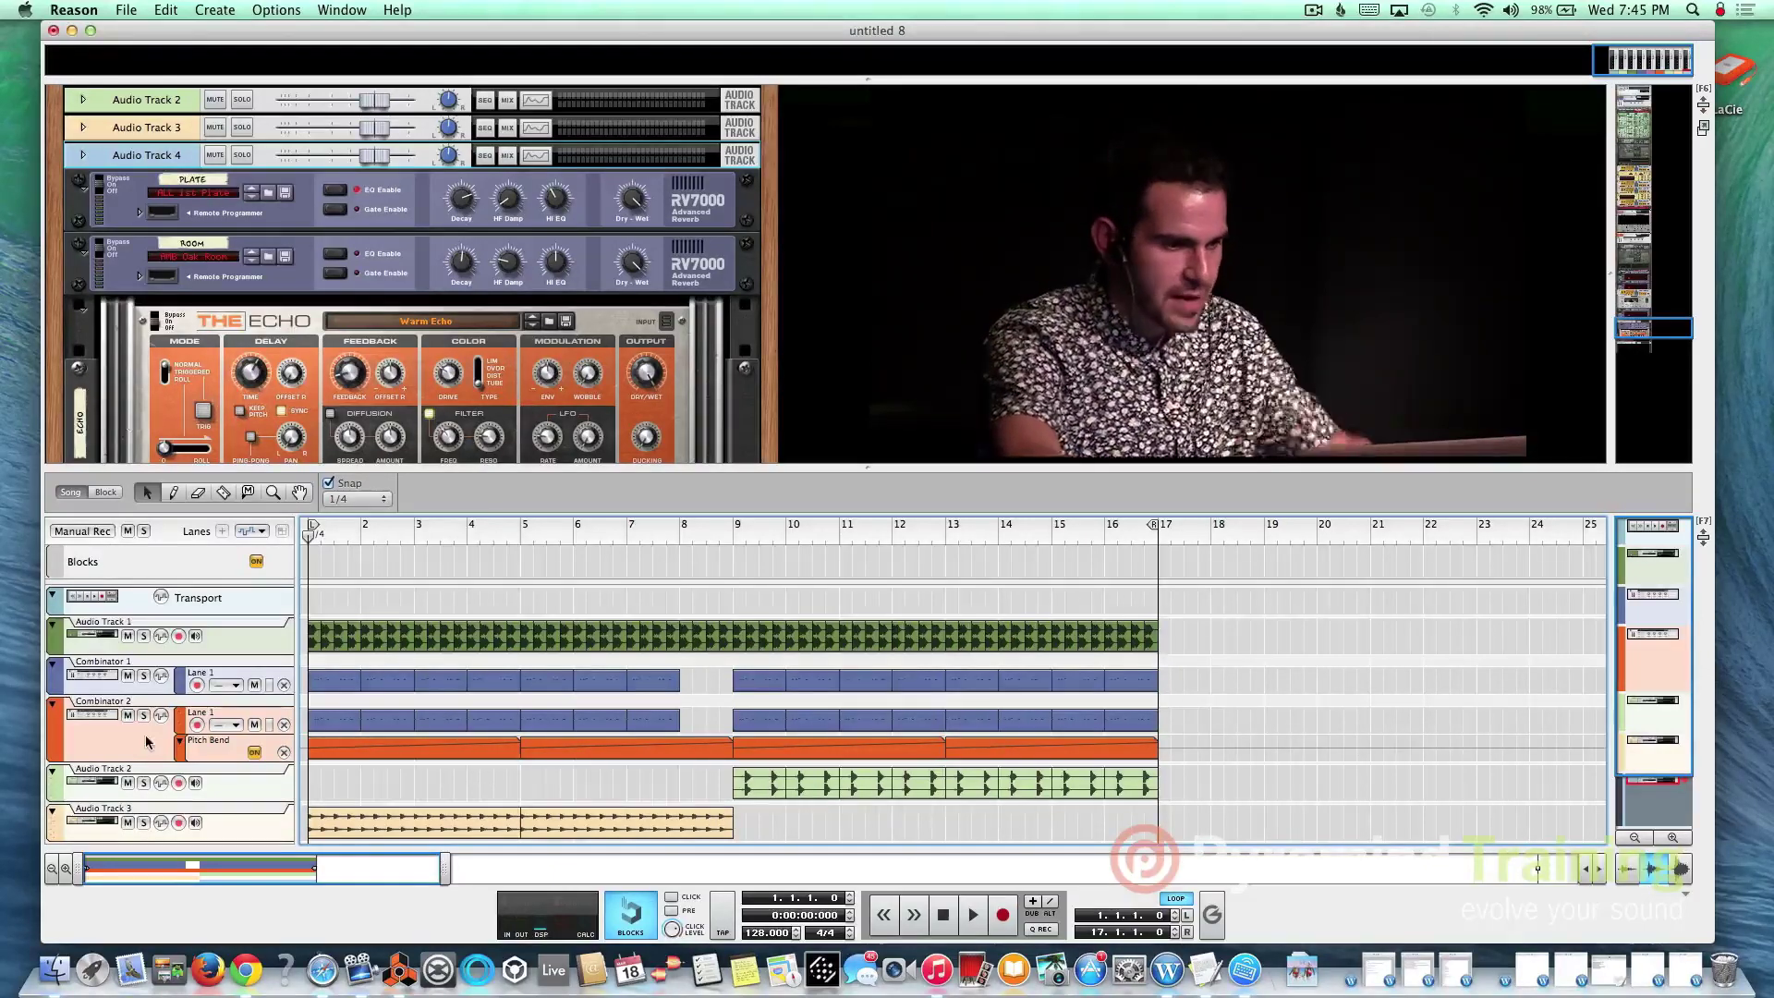
Lengthen the last Combinator 2 note at 4.4 to 0.0.3.0 so it holds until bar 5.
click(67, 870)
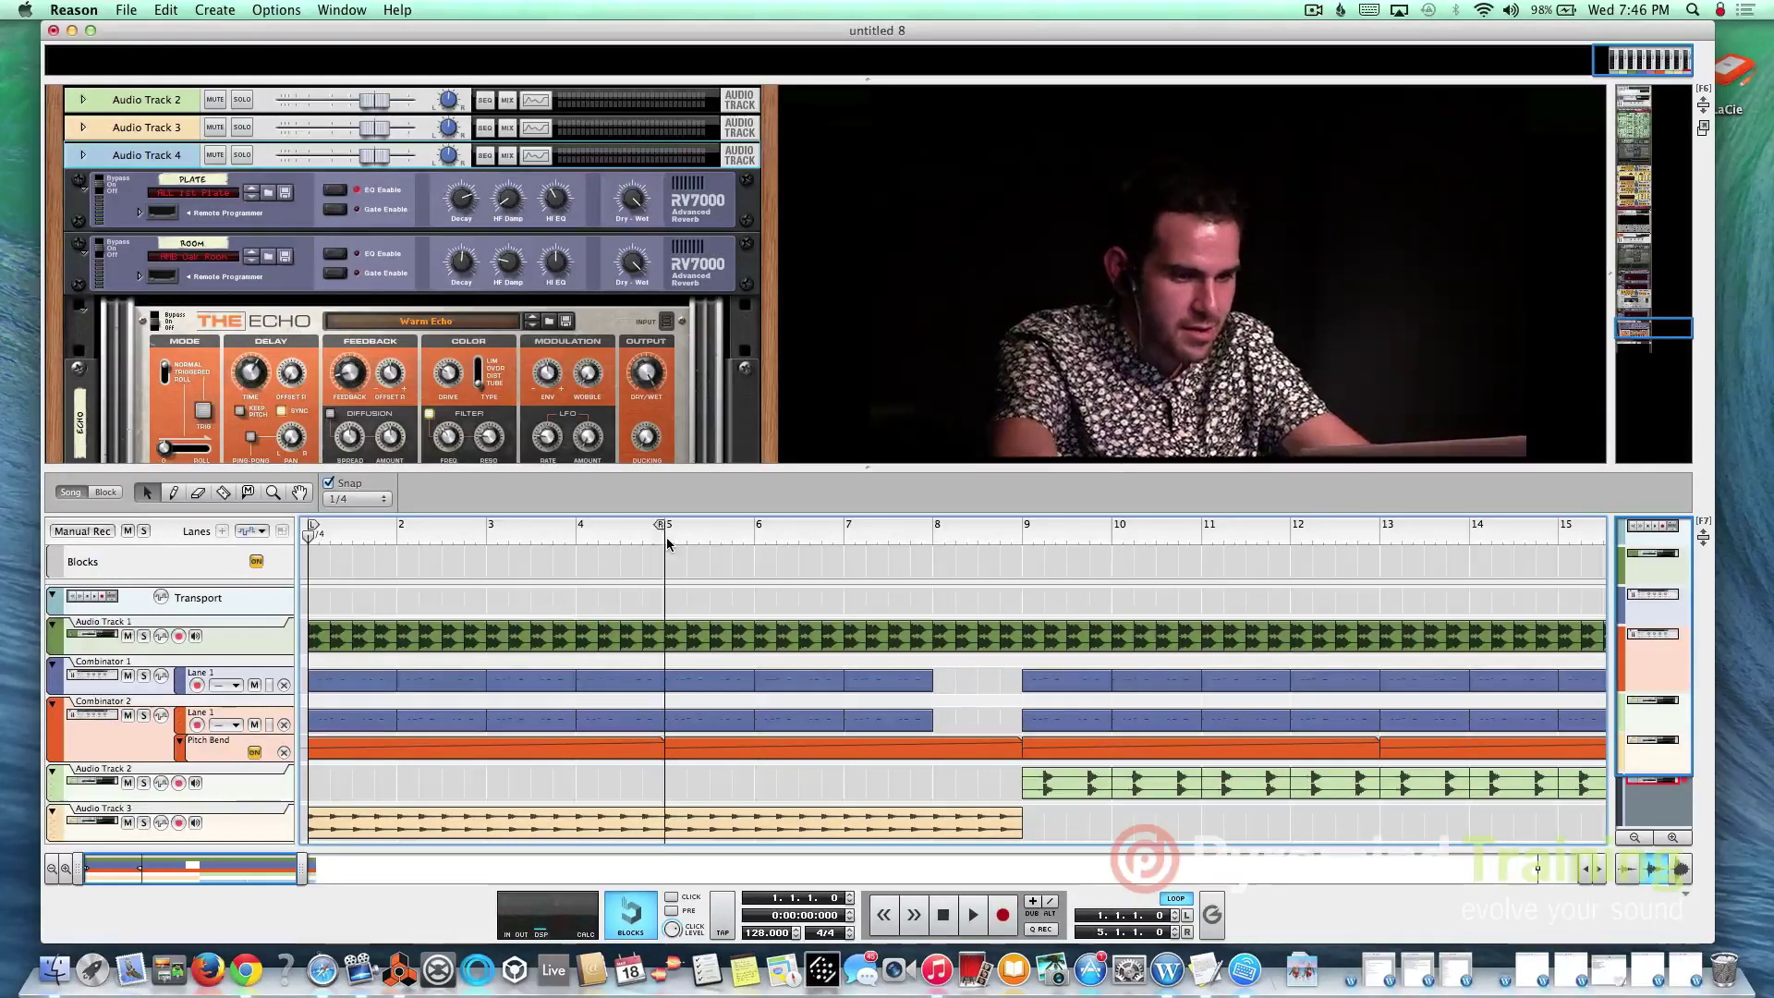
double_click(649, 715)
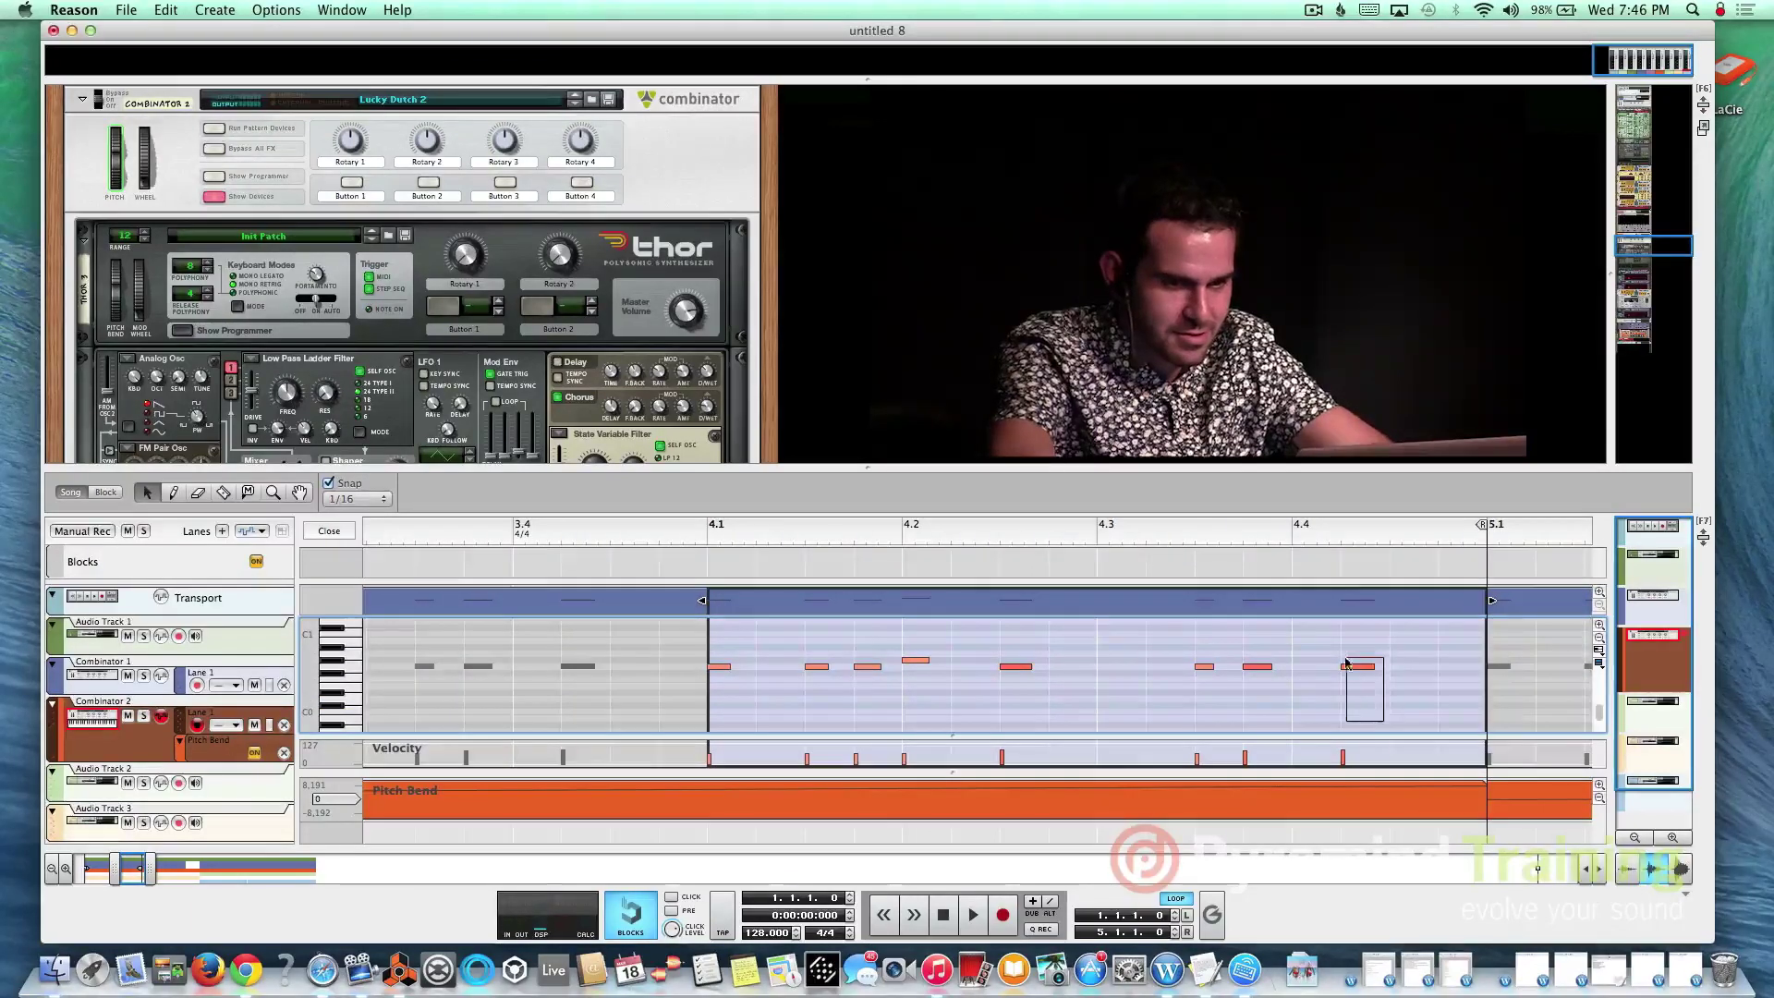
drag(1342, 658, 1343, 658)
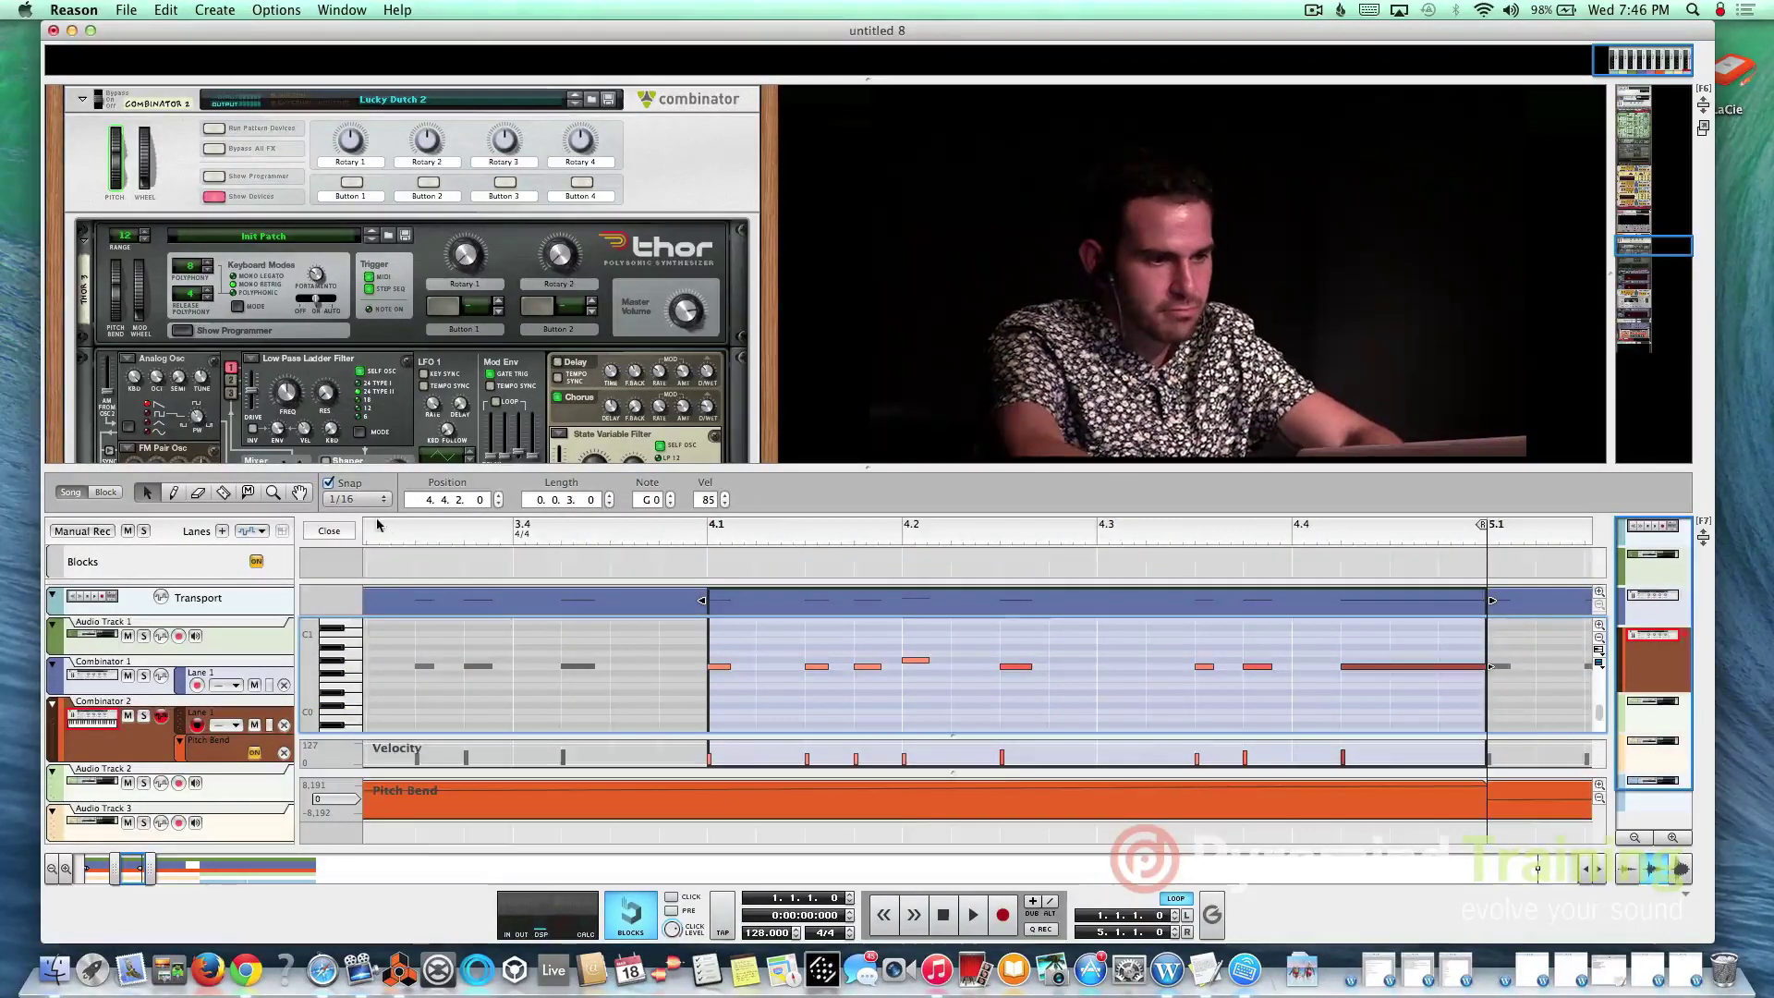
click(331, 530)
Set the pitch-bend point at 4.4.4.0 to -8192 and play back past bar 9 to check.
double_click(387, 763)
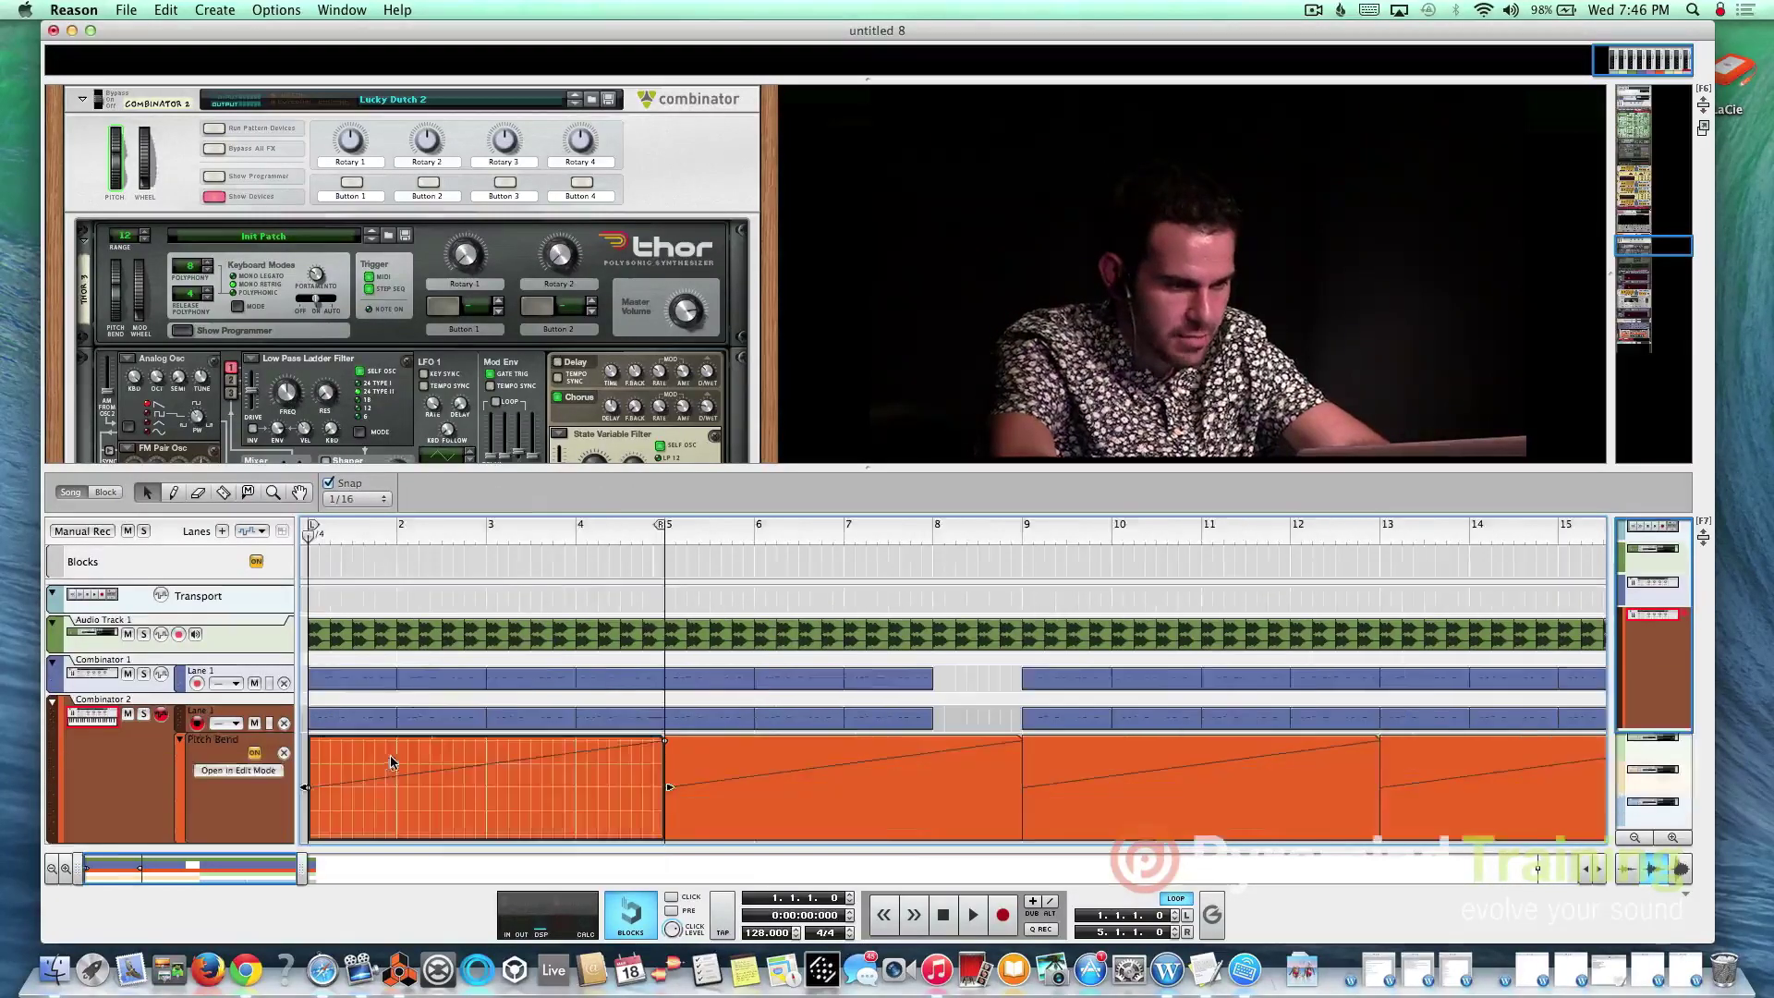
click(653, 742)
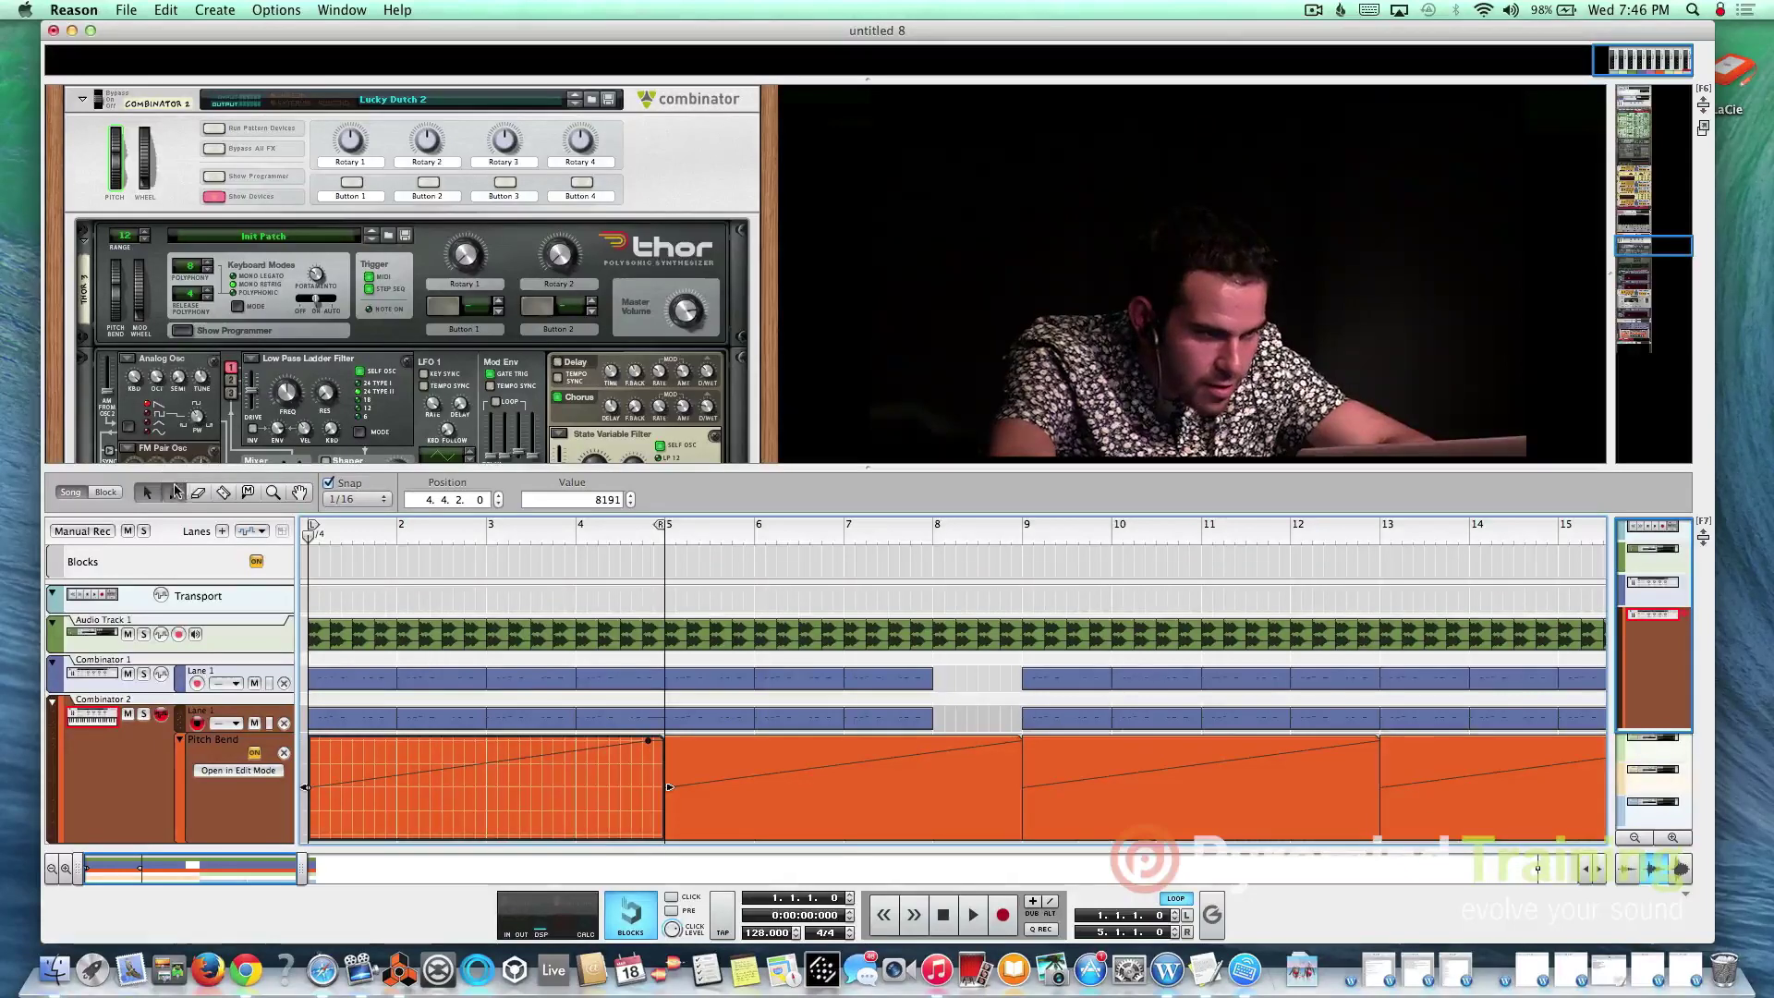
double_click(666, 830)
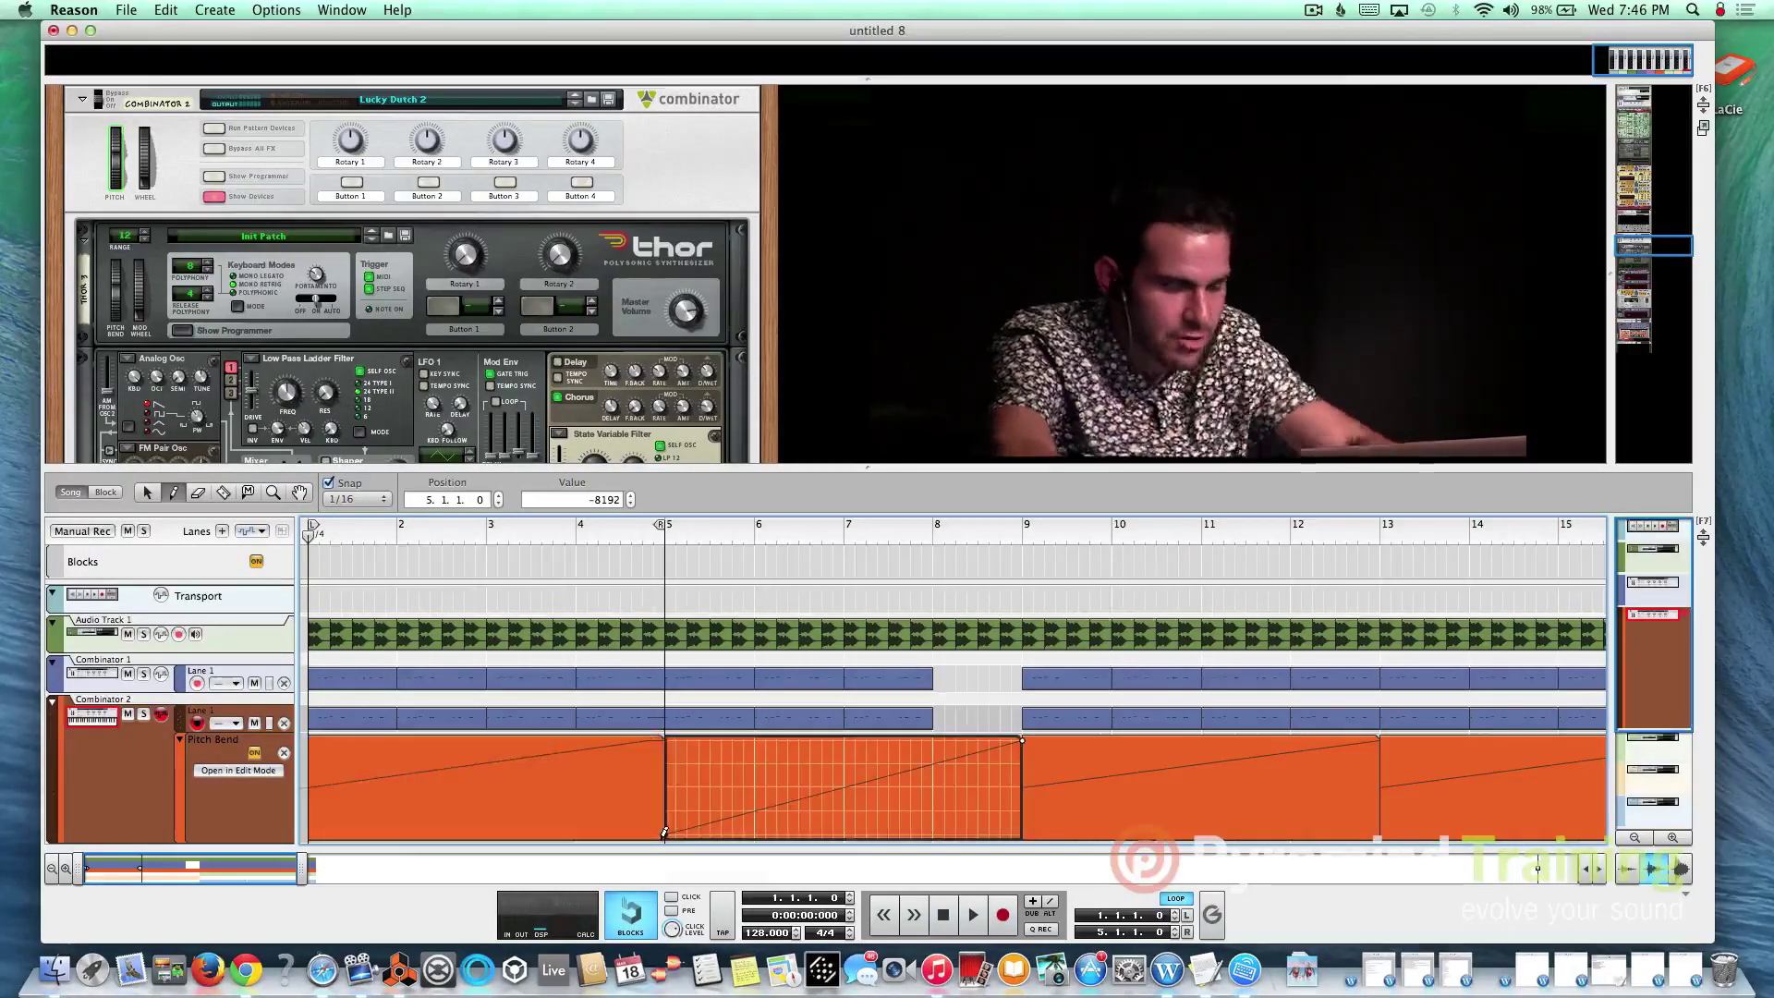
double_click(660, 831)
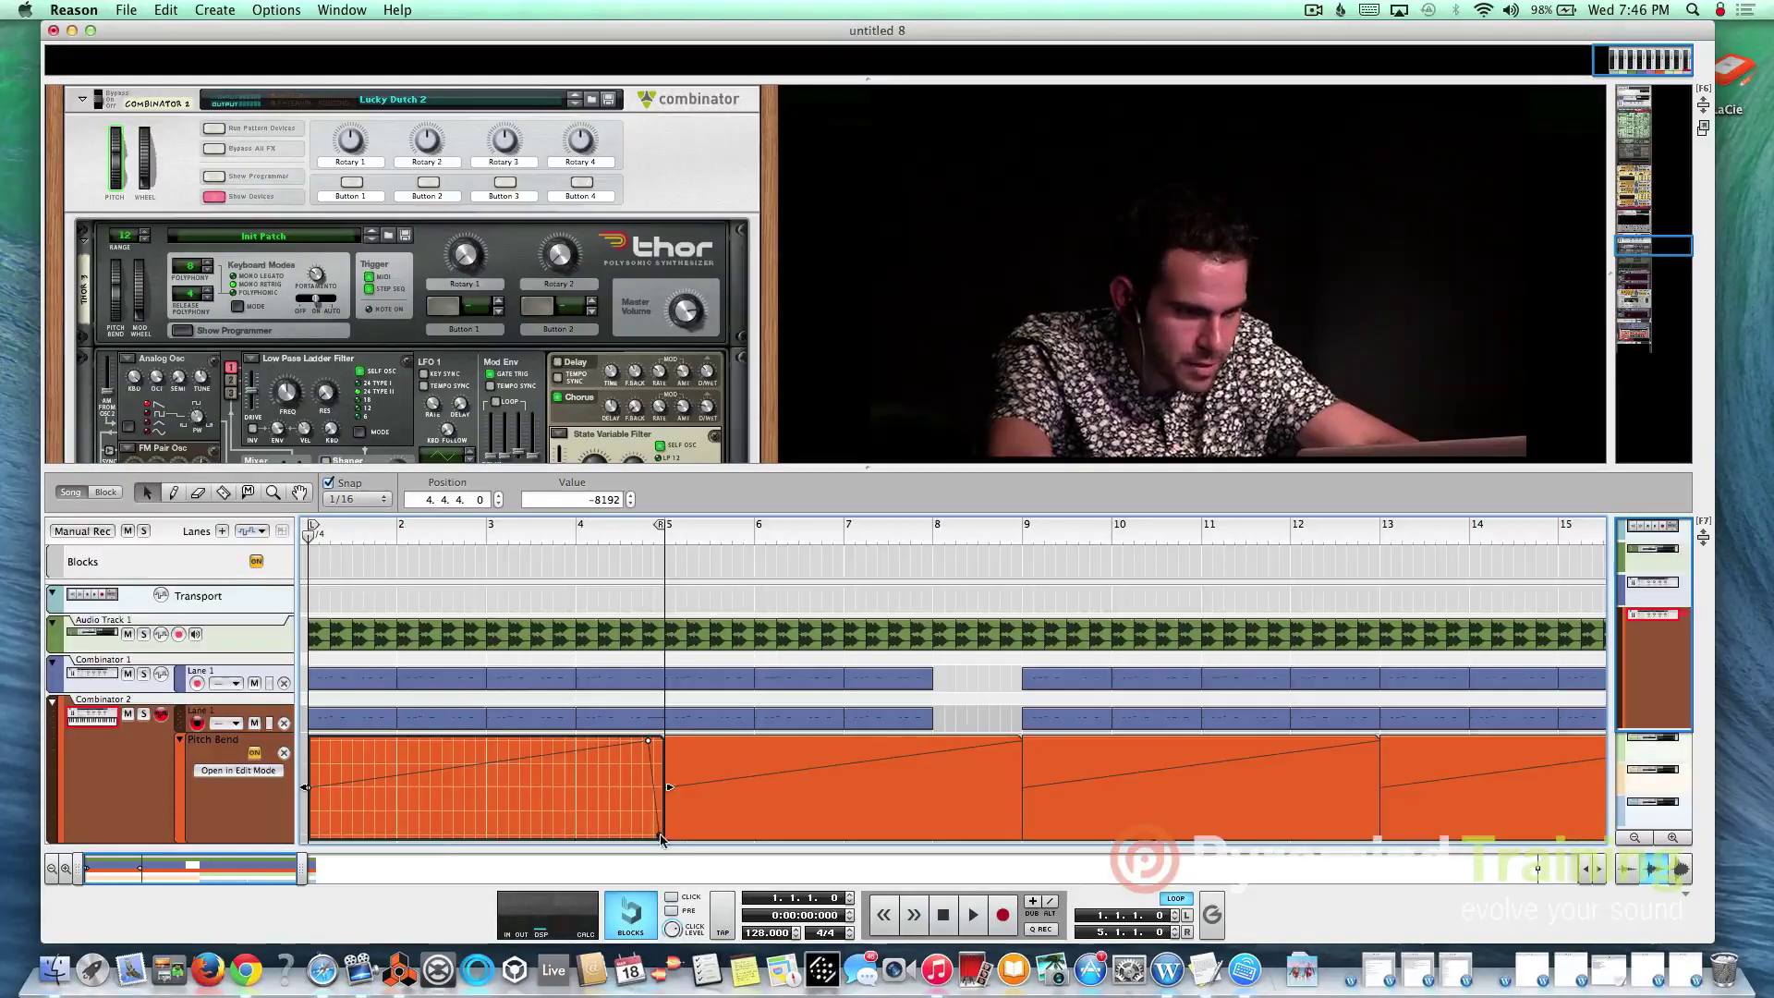
key(space)
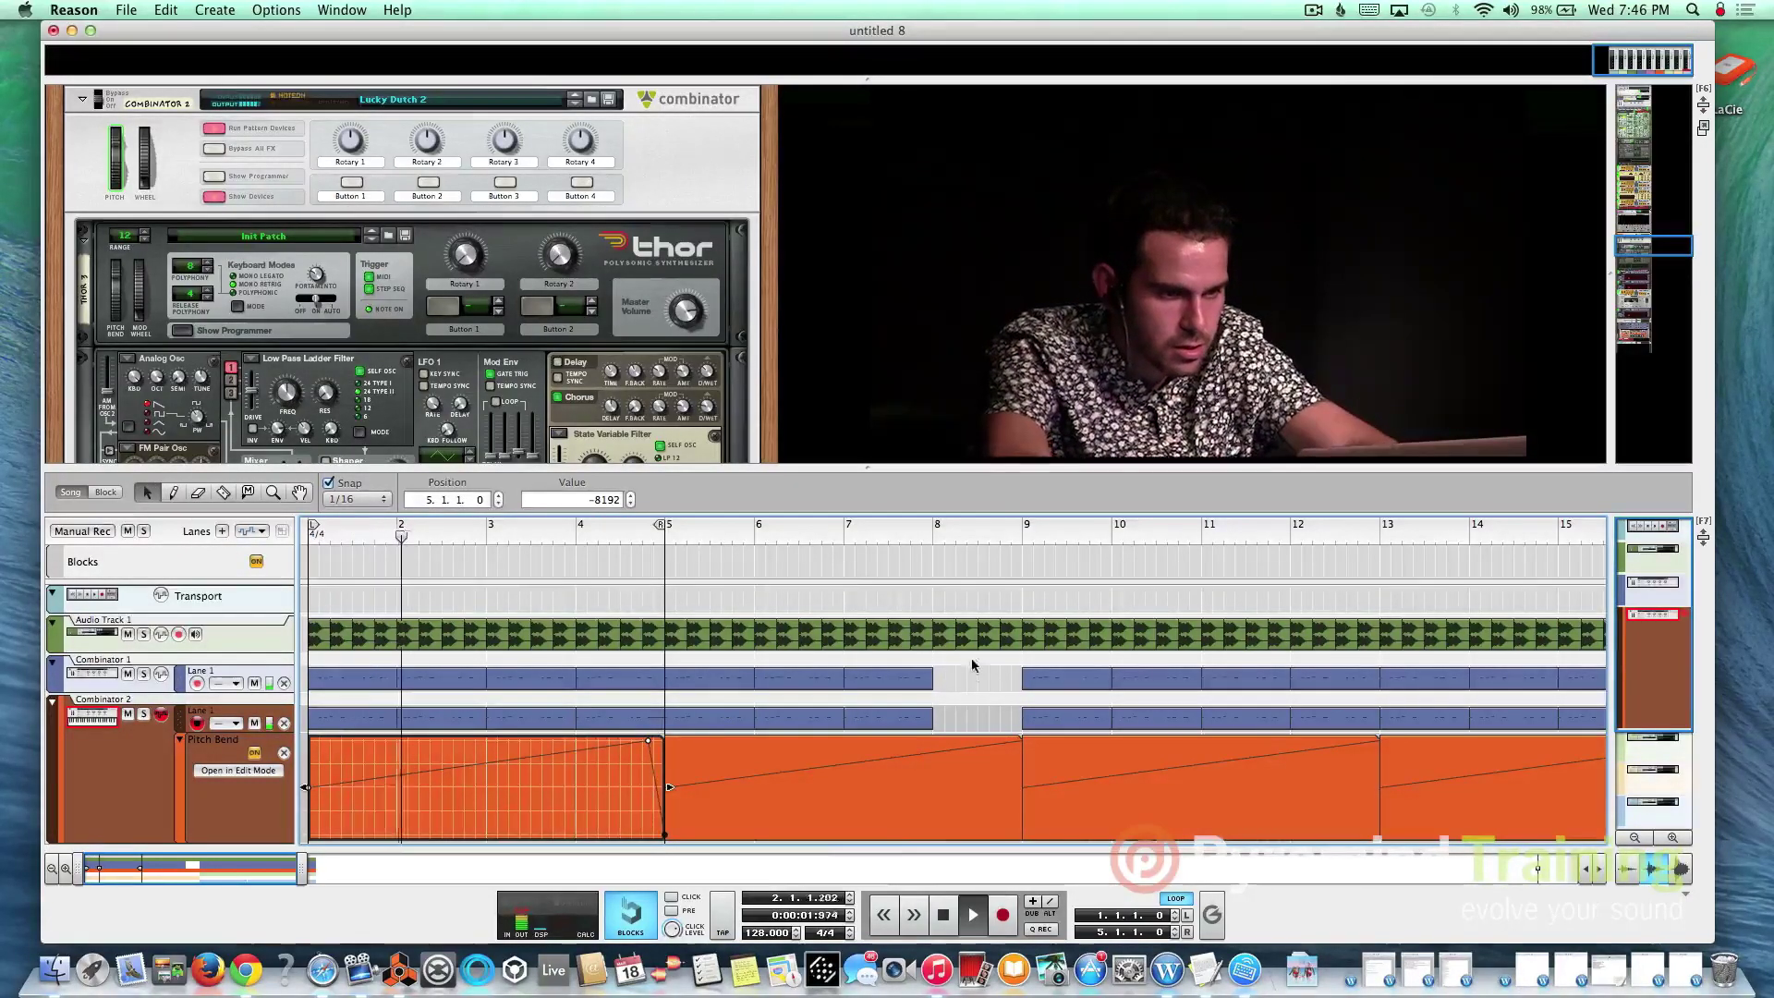
double_click(832, 728)
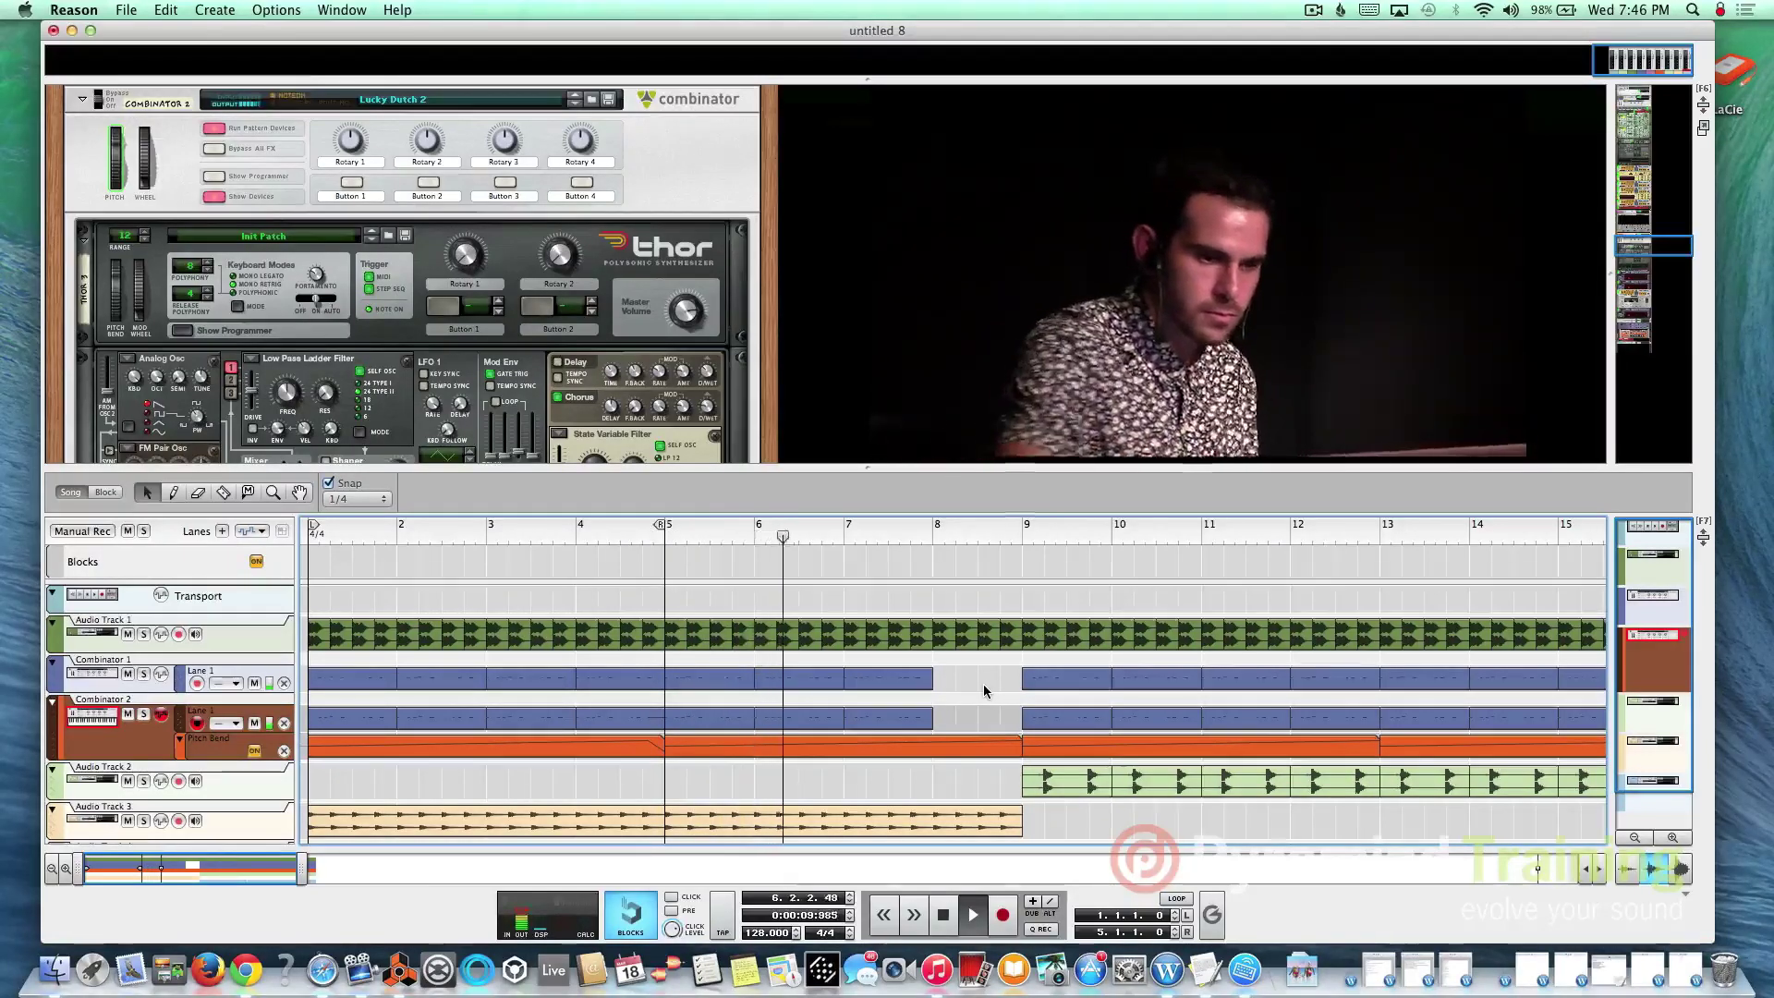
scroll(991, 690, down, 2)
scroll(990, 690, right, 1)
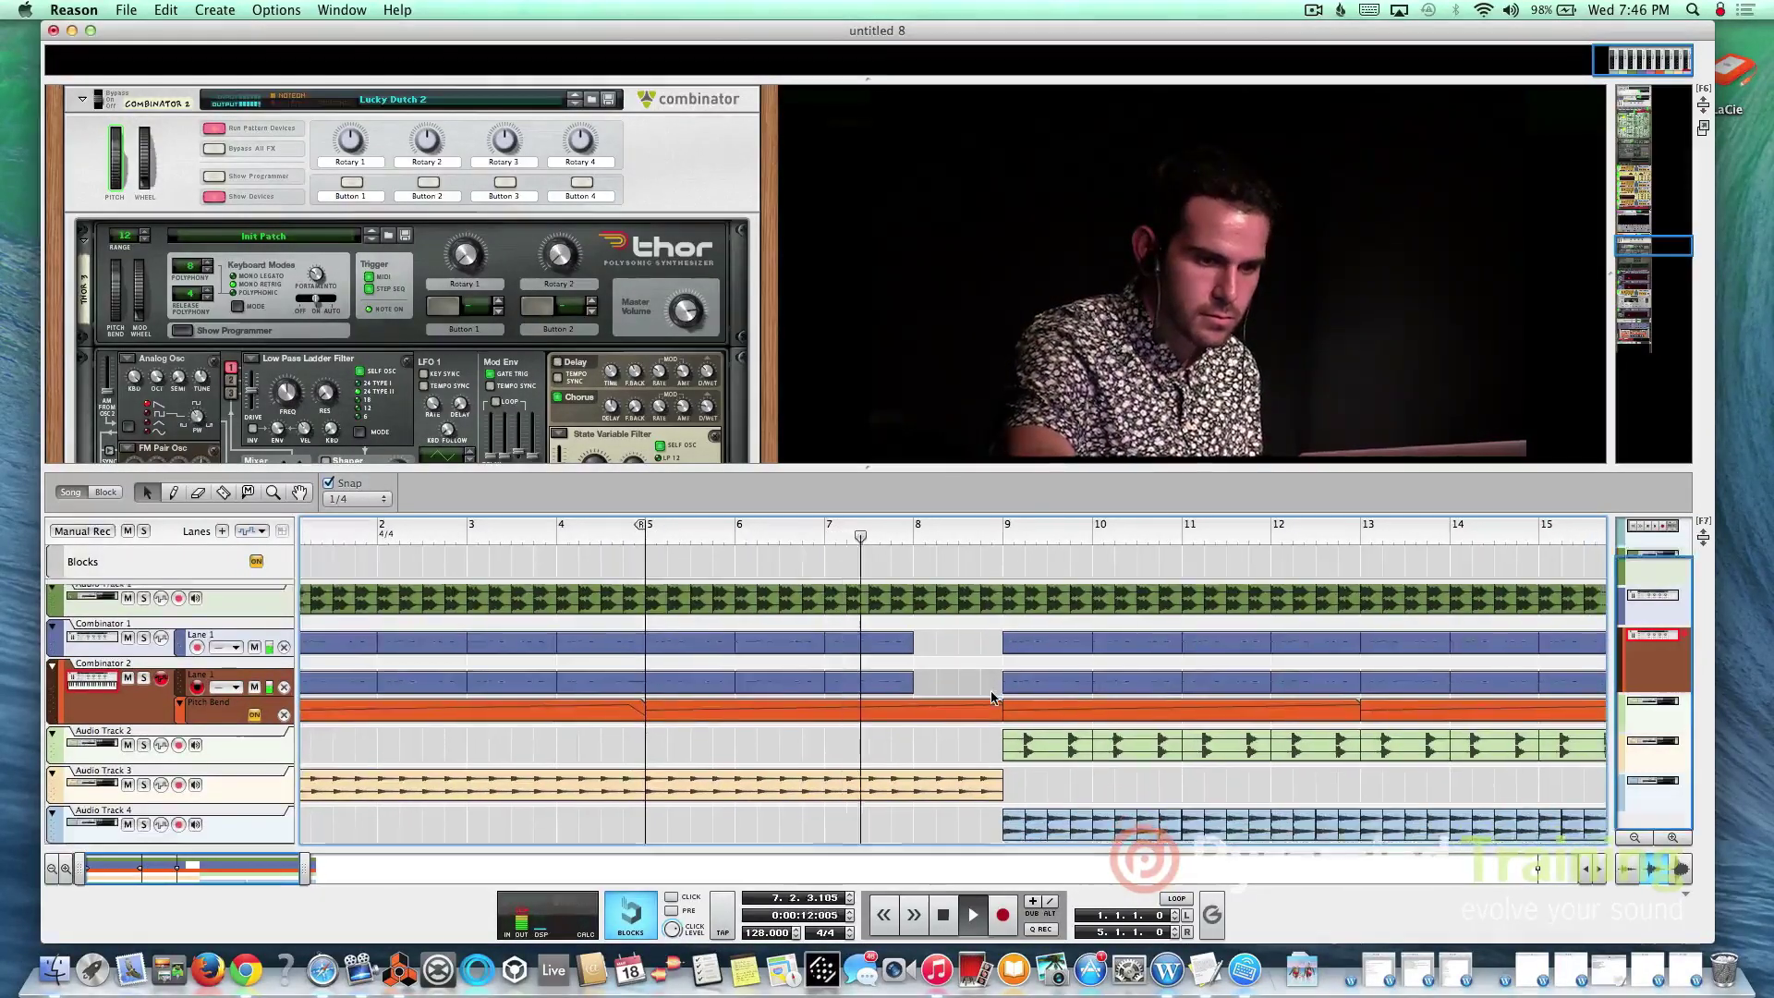
scroll(991, 698, right, 2)
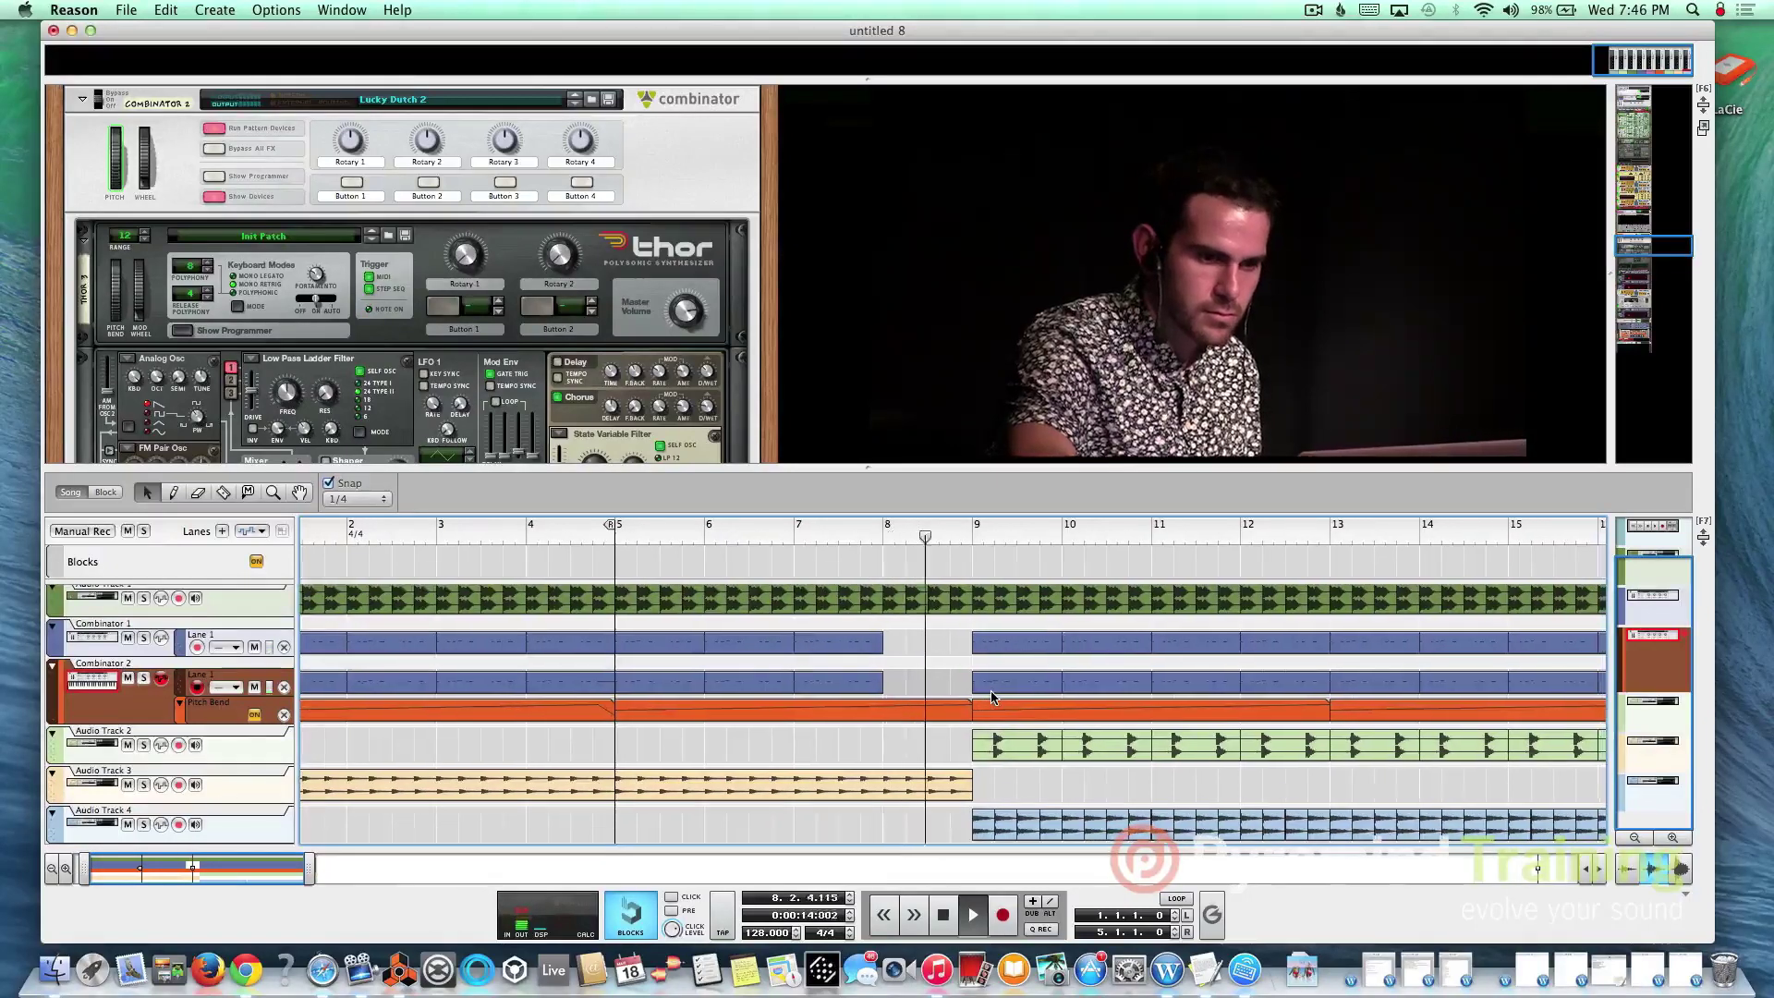
scroll(991, 698, up, 1)
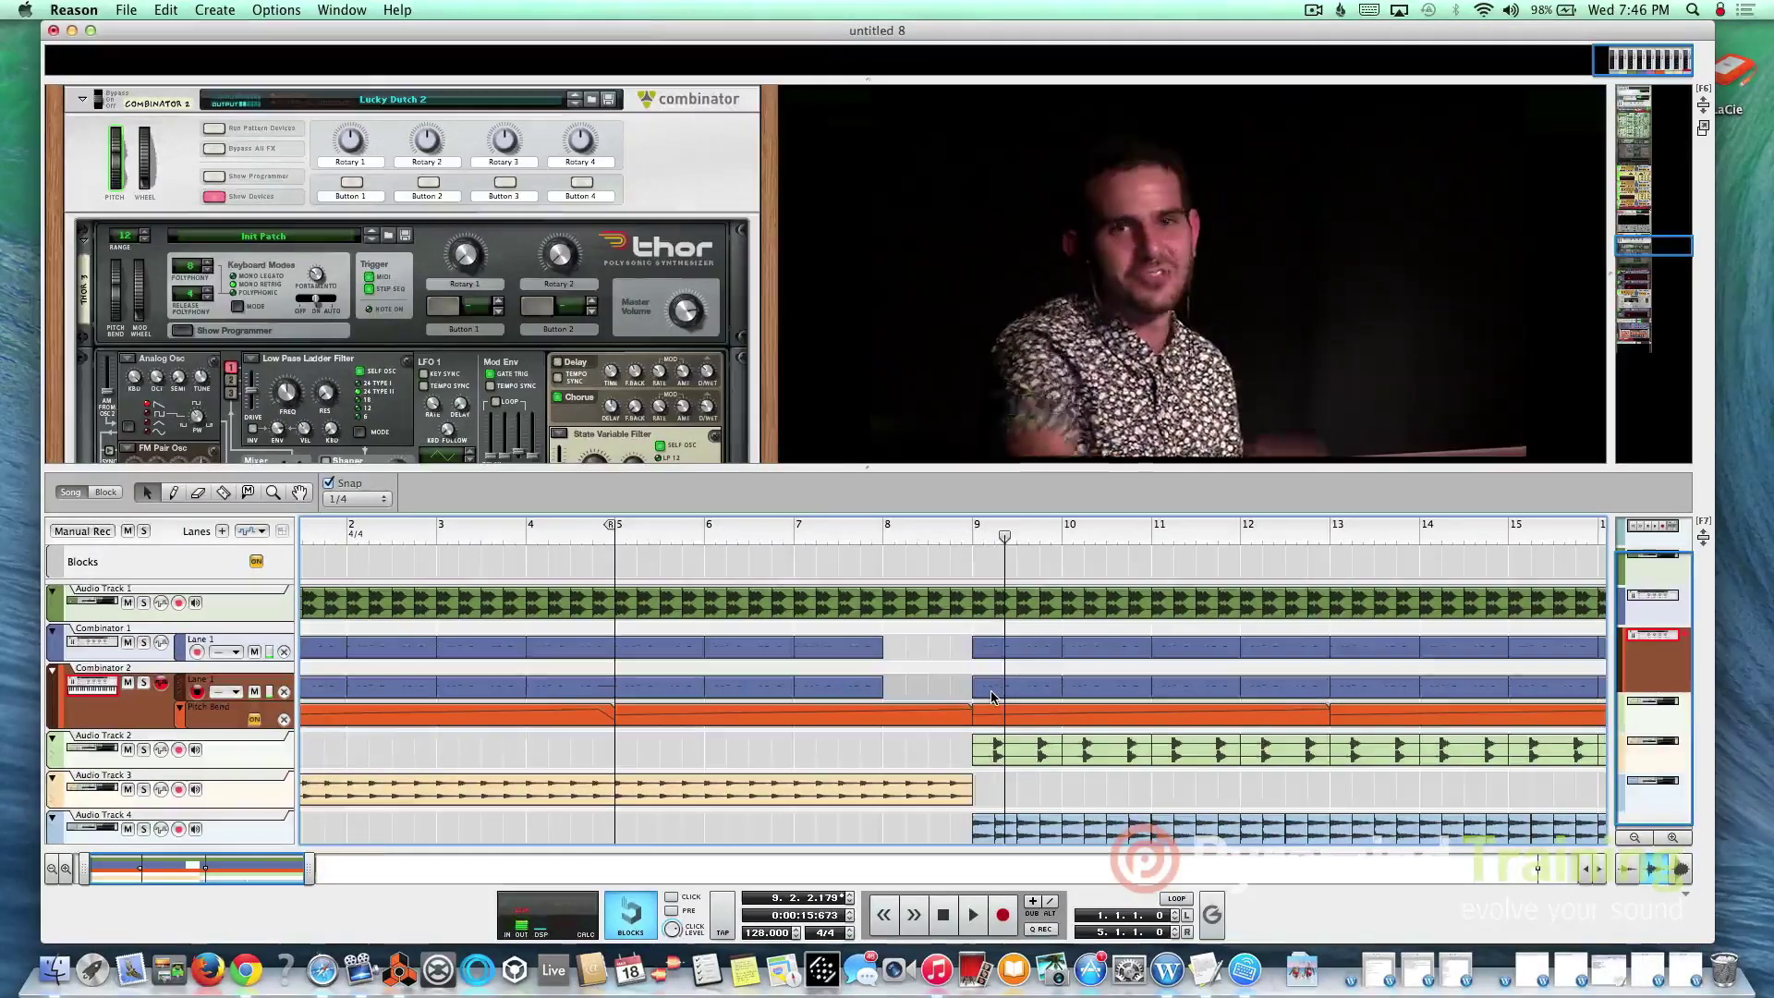